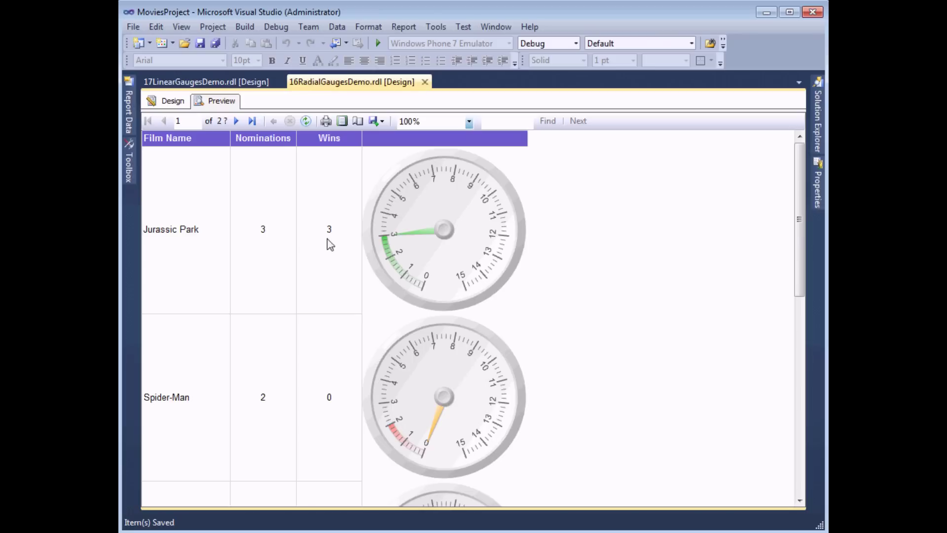
# Examine the film gauges in the 16RadialGaugesDemo report preview, then switch to the 17LinearGaugesDemo report.
pyautogui.moveTo(799, 239); pyautogui.dragTo(823, 378)
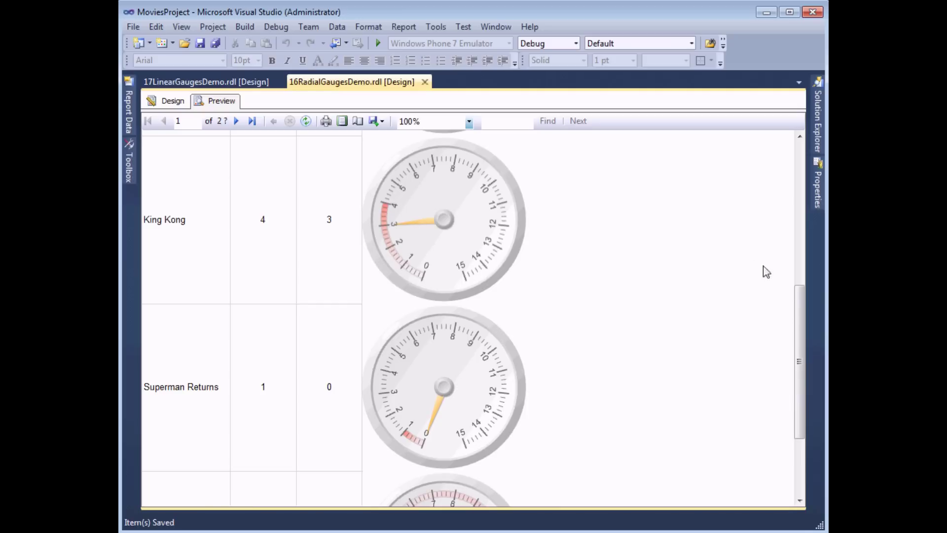
pyautogui.moveTo(801, 321); pyautogui.dragTo(806, 367)
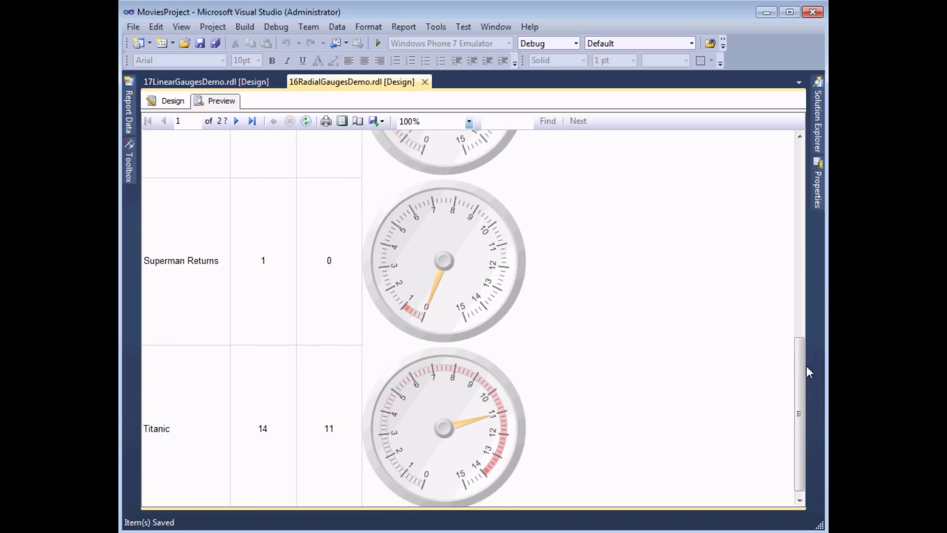
pyautogui.click(189, 83)
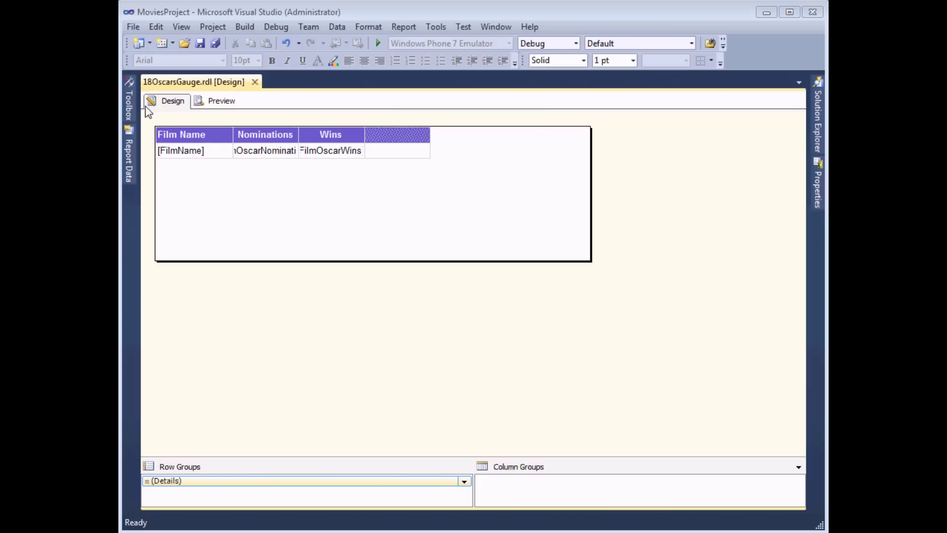
# Insert the first Radial gauge type into the empty detail cell beside Wins and enlarge its column and row to make the gauge readable.
pyautogui.click(132, 105)
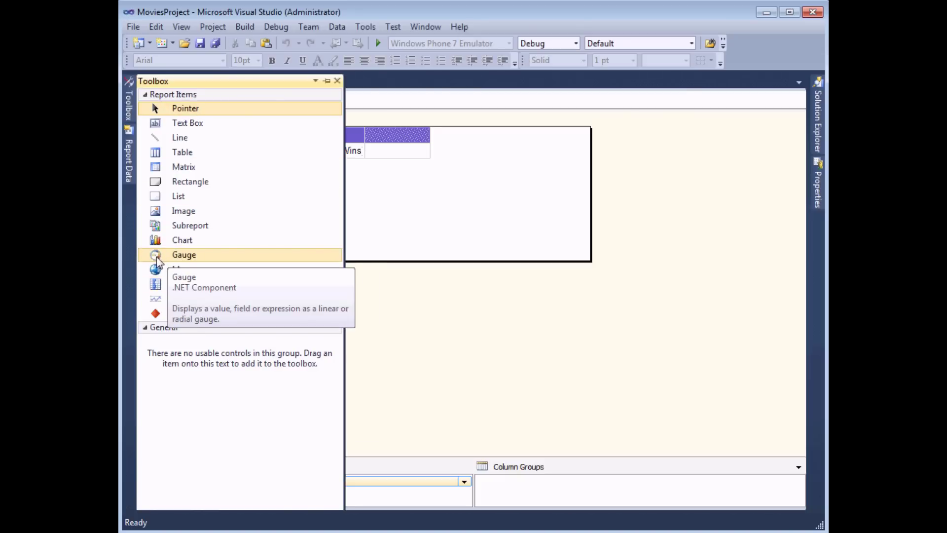
pyautogui.moveTo(157, 260); pyautogui.dragTo(398, 154)
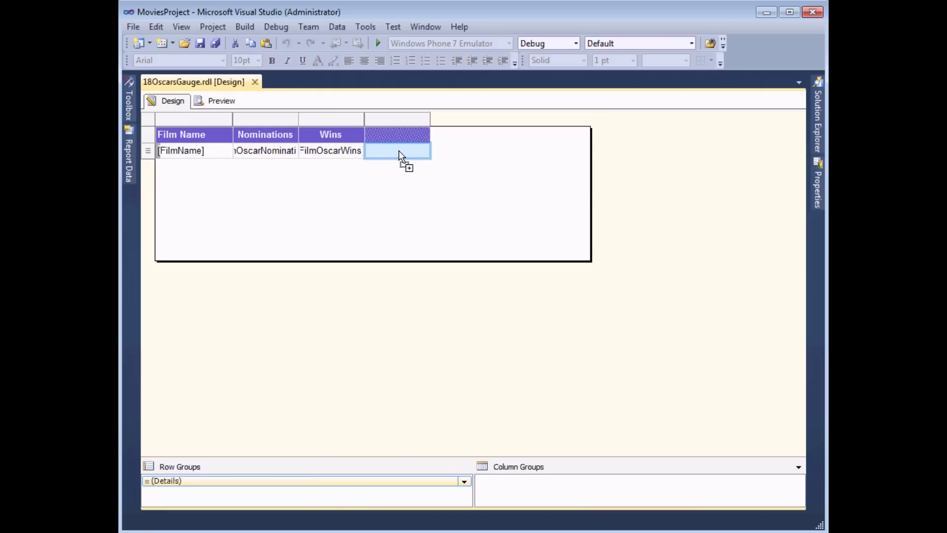
pyautogui.moveTo(398, 151); pyautogui.dragTo(398, 151)
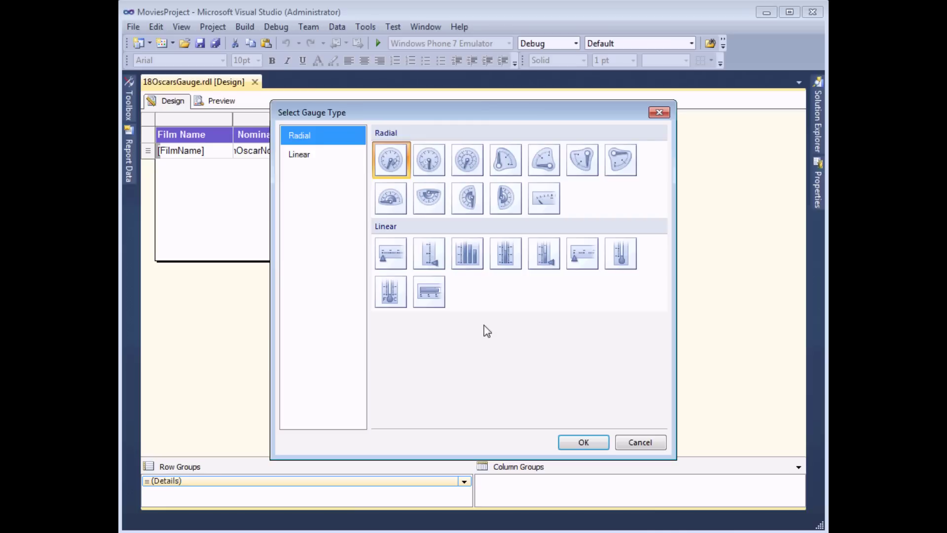
pyautogui.click(387, 166)
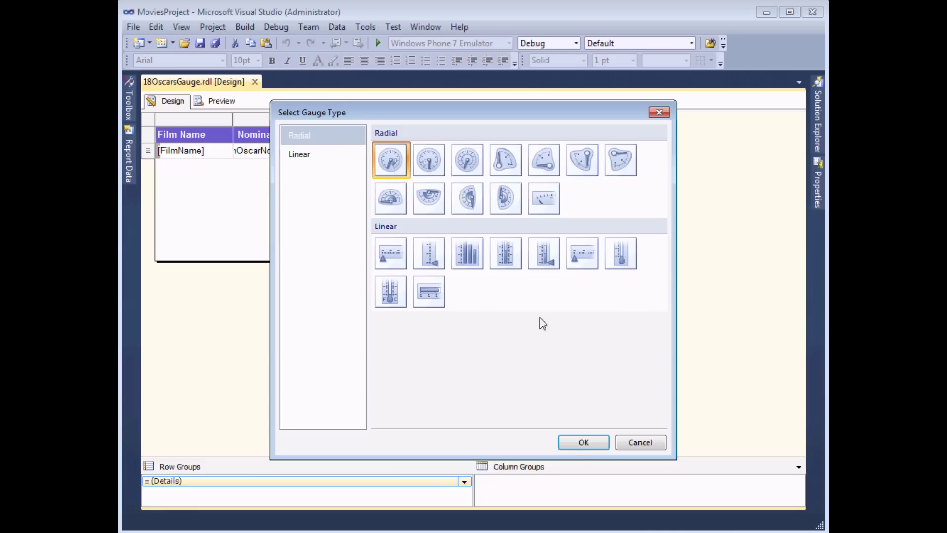
pyautogui.click(583, 443)
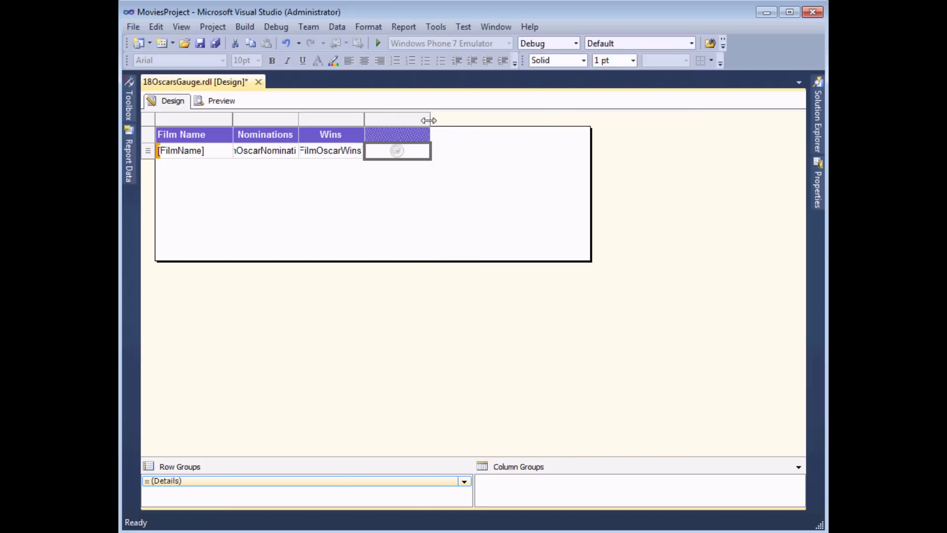
pyautogui.moveTo(429, 120); pyautogui.dragTo(584, 129)
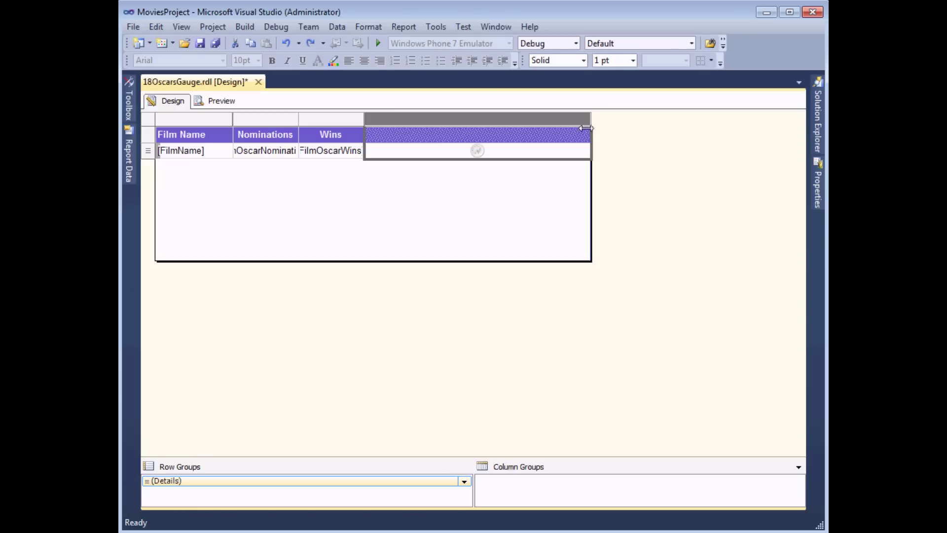
pyautogui.moveTo(149, 159); pyautogui.dragTo(138, 371)
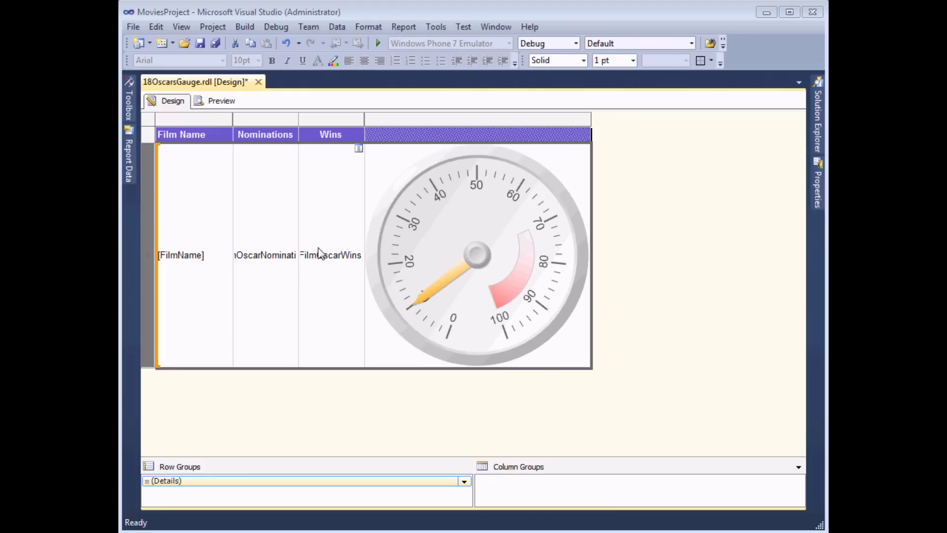
# Assign the FilmOscarWins field to the gauge's RadialPointer1 and preview the report.
pyautogui.click(453, 228)
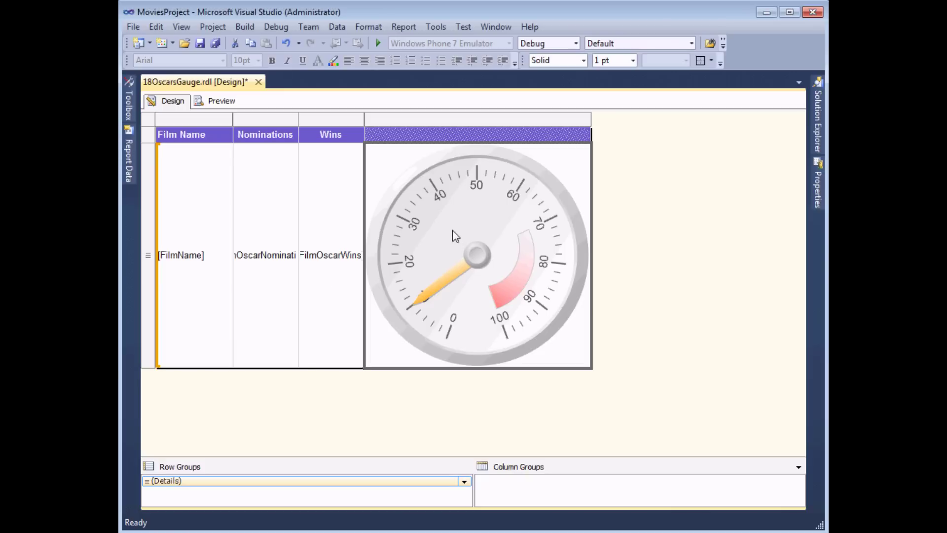
pyautogui.click(454, 235)
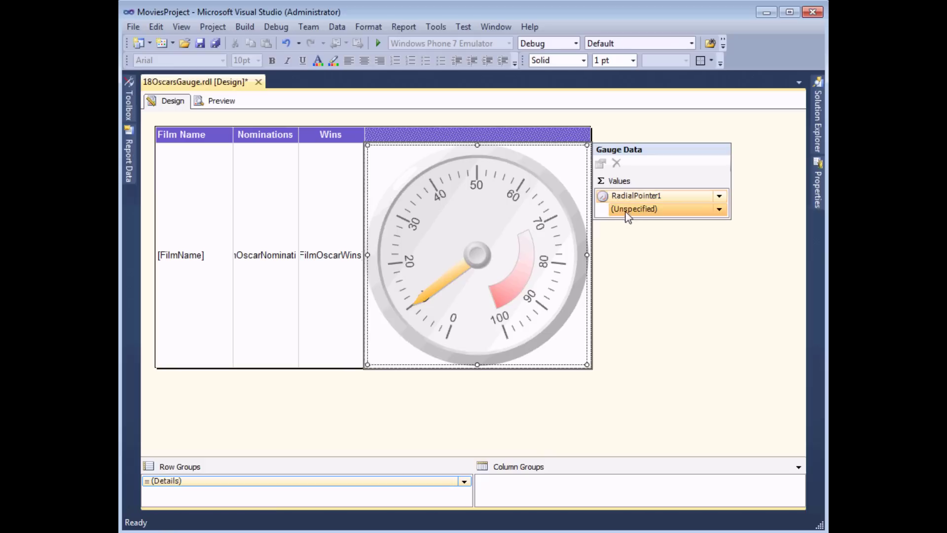
pyautogui.click(720, 211)
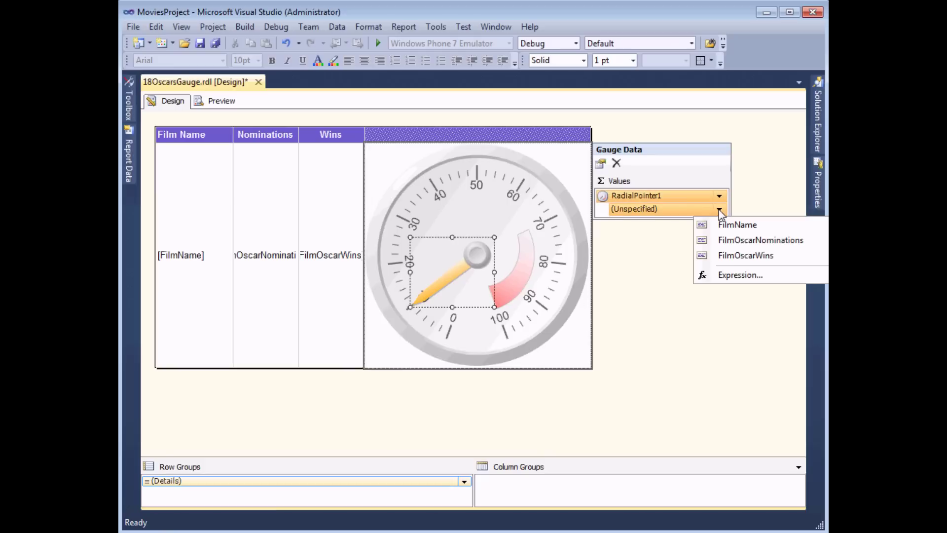
pyautogui.click(729, 257)
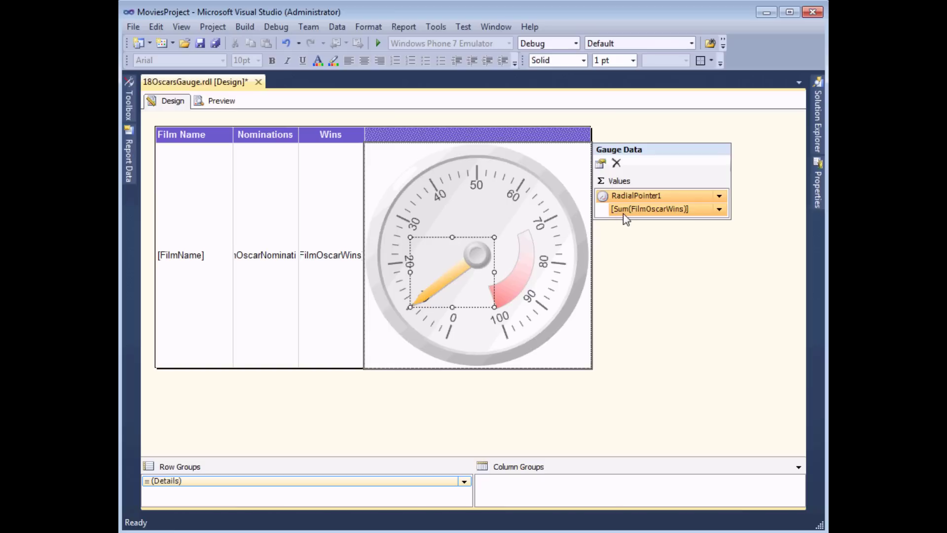
pyautogui.click(215, 101)
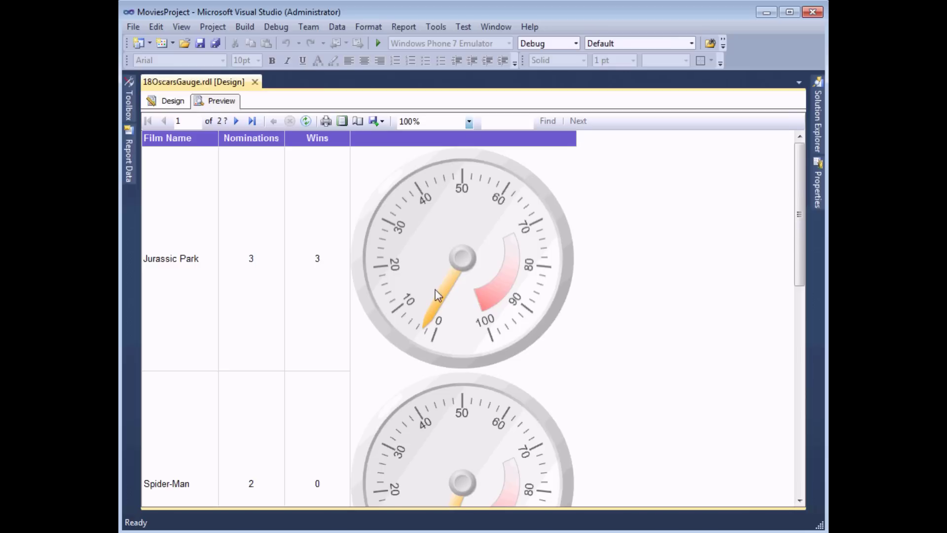
pyautogui.moveTo(798, 210); pyautogui.dragTo(807, 189)
# Set the gauge's red range to start at scale value 0 and end at [Sum(FilmOscarNominations)].
pyautogui.click(169, 104)
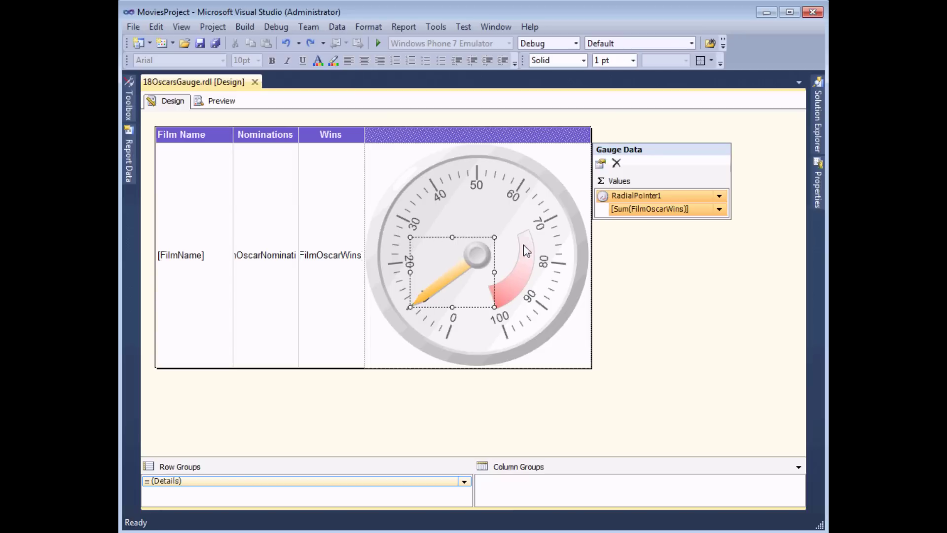
pyautogui.click(508, 298)
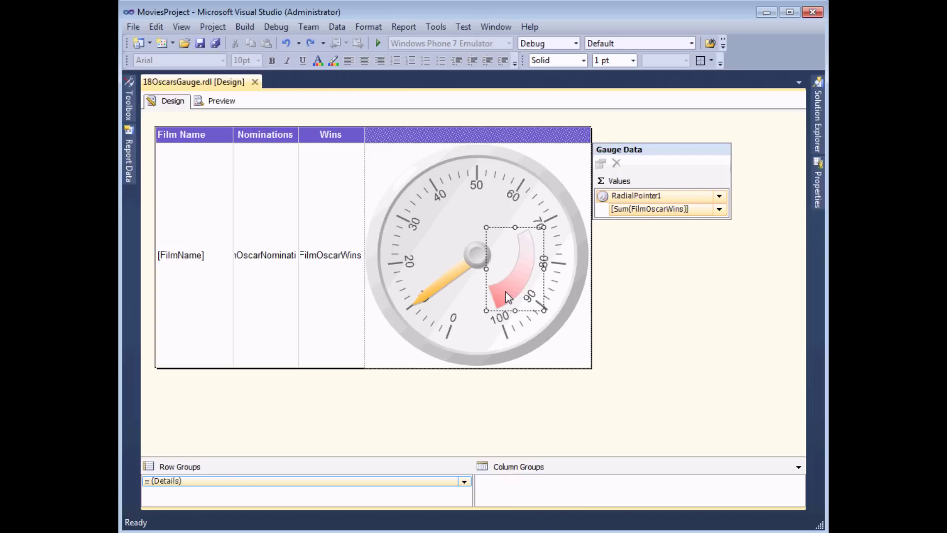
pyautogui.rightClick(506, 291)
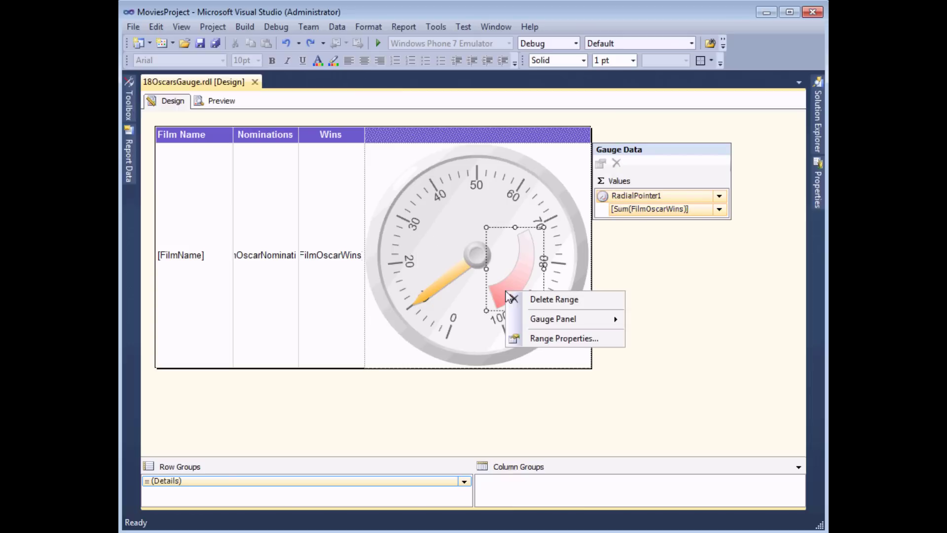
pyautogui.click(561, 339)
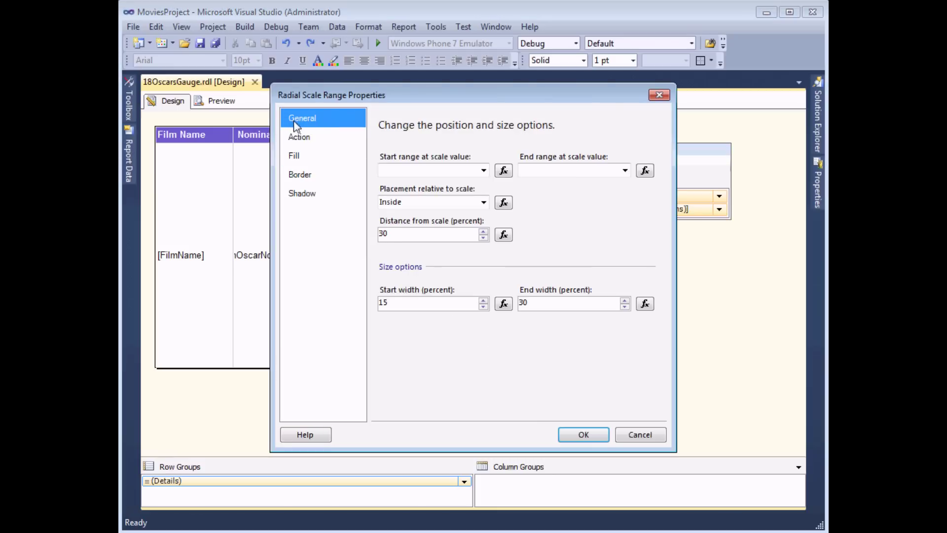
pyautogui.click(394, 170)
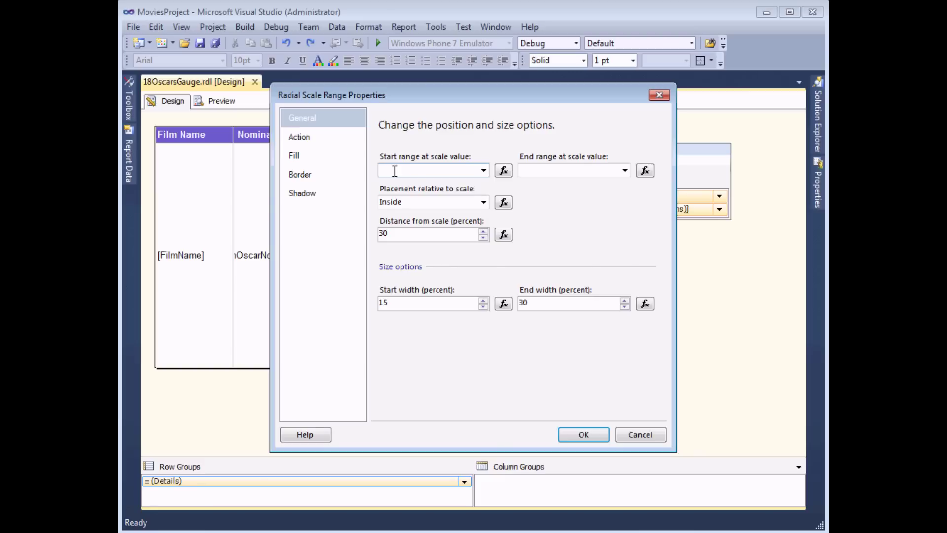
pyautogui.write('0')
pyautogui.click(535, 170)
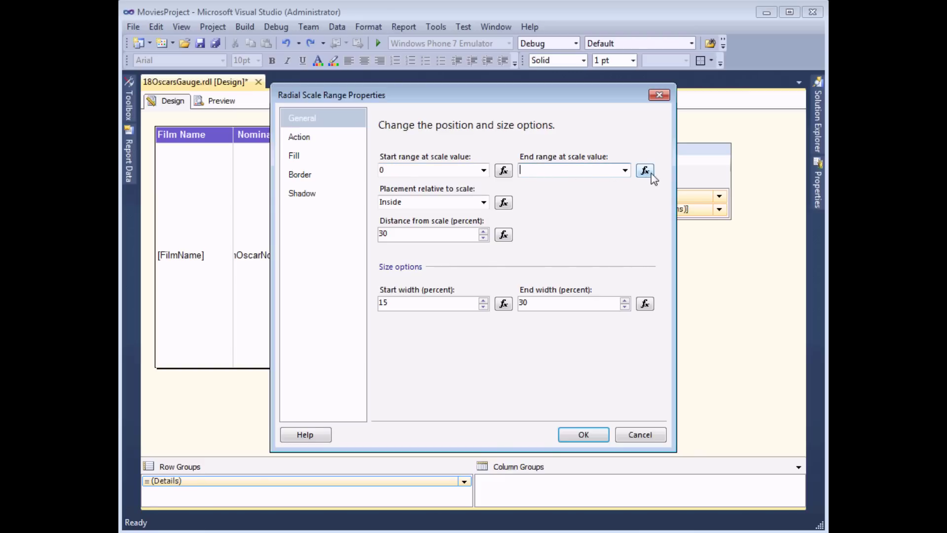
pyautogui.click(625, 170)
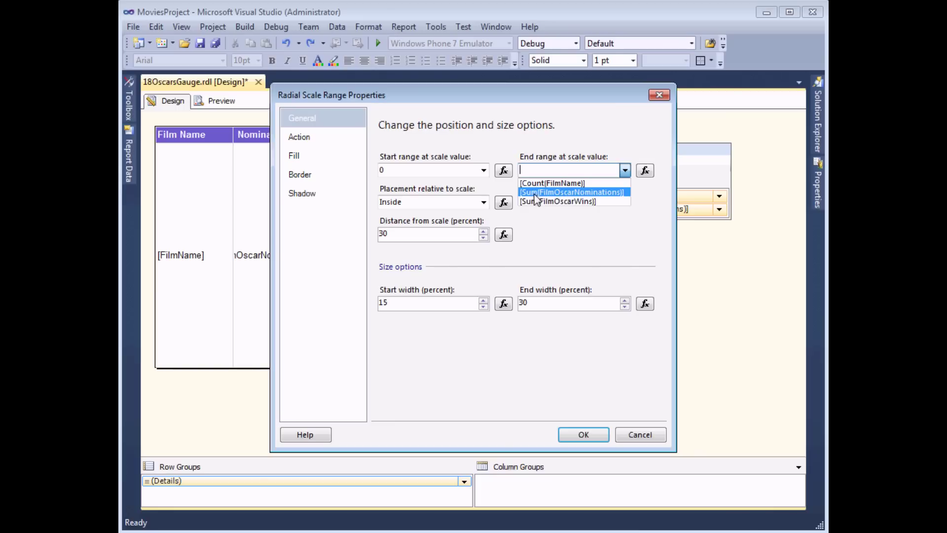
pyautogui.click(607, 192)
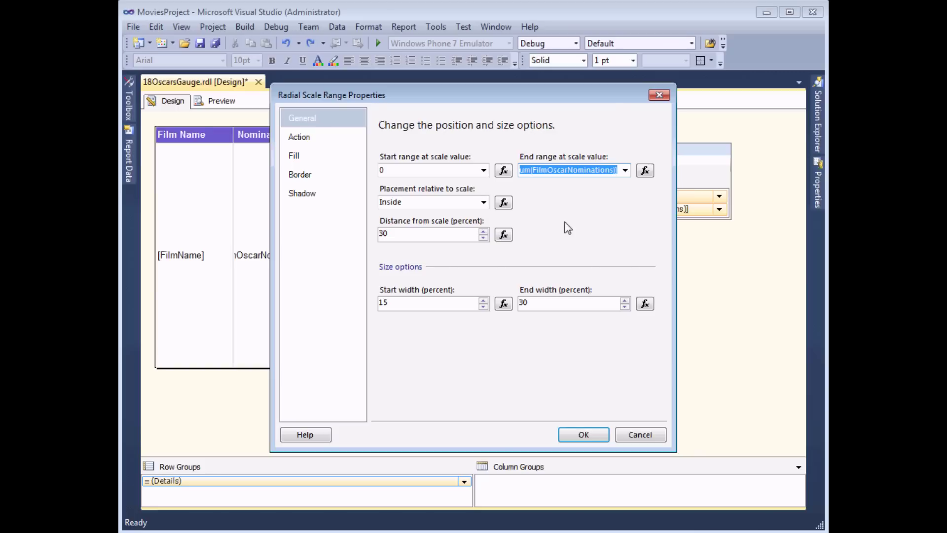
pyautogui.click(583, 434)
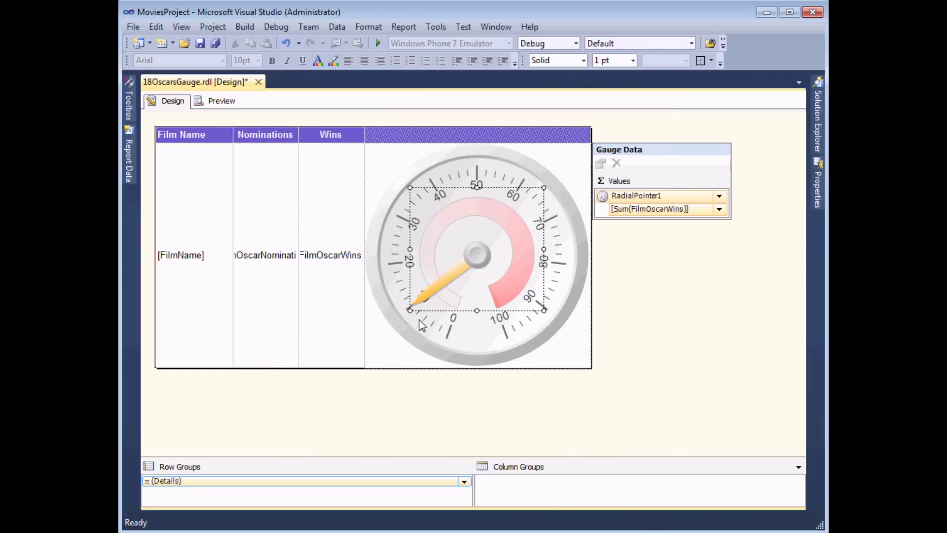
# Preview the report and compare the pointers and nomination ranges of the films on pages 1 and 2.
pyautogui.click(217, 100)
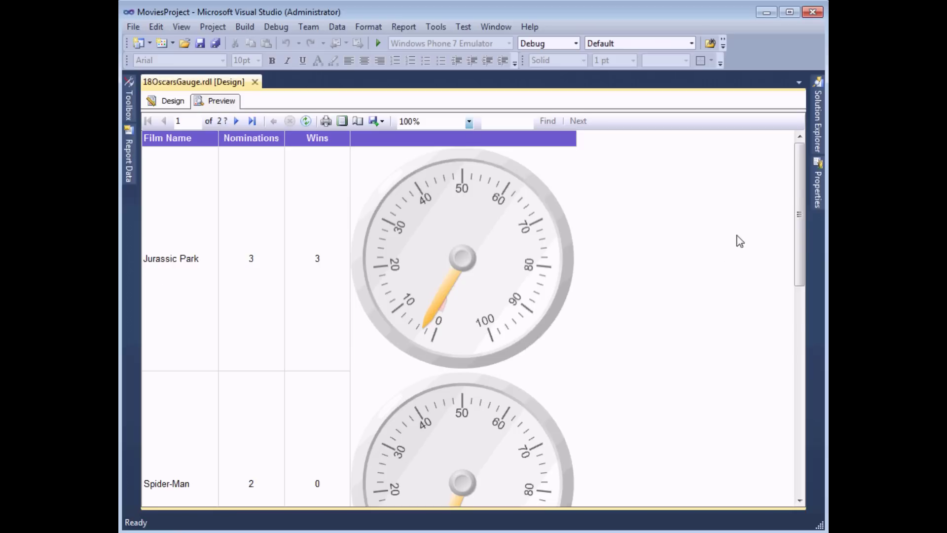
pyautogui.moveTo(799, 214); pyautogui.dragTo(816, 421)
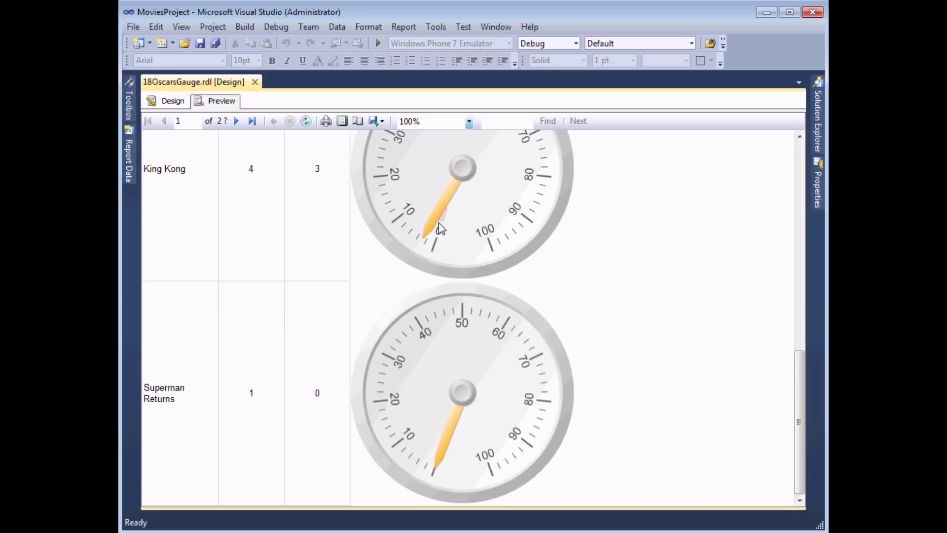
pyautogui.moveTo(803, 428); pyautogui.dragTo(802, 211)
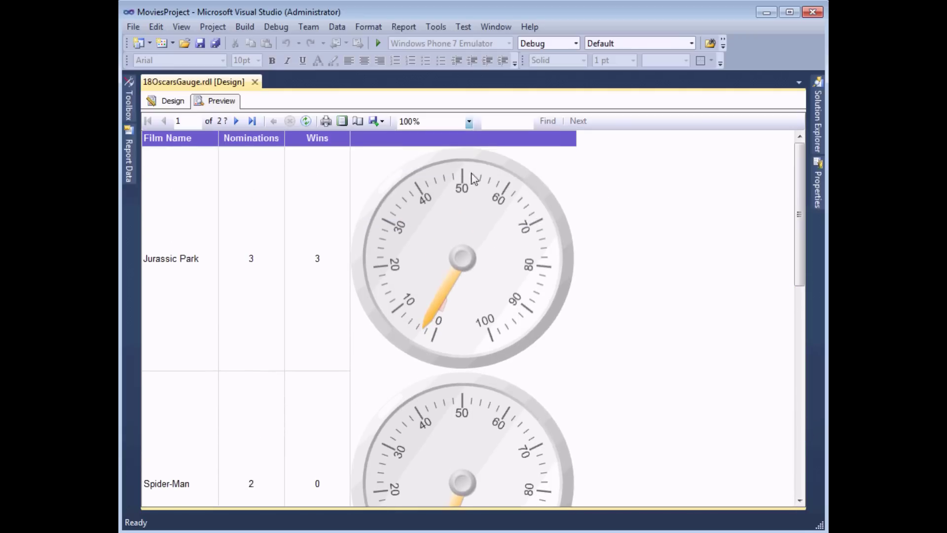
pyautogui.click(237, 122)
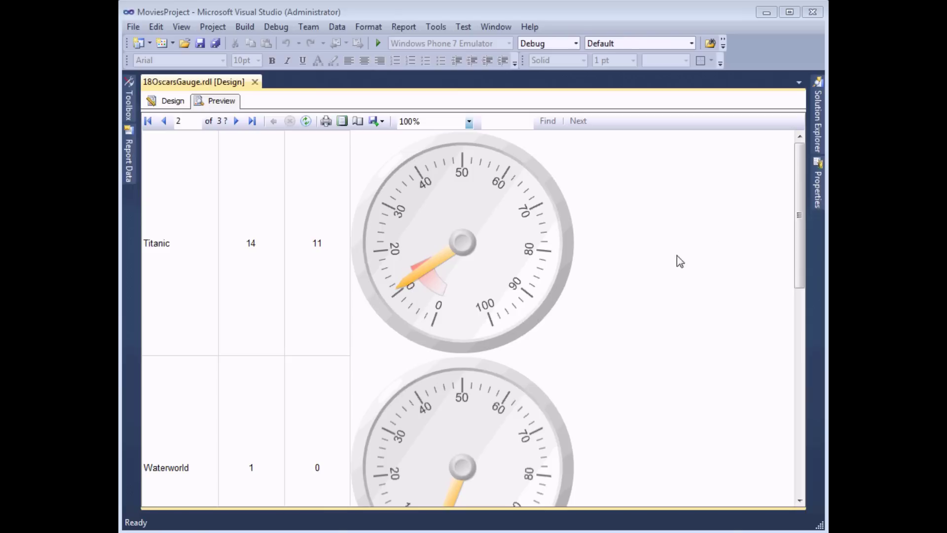
pyautogui.moveTo(799, 206)
pyautogui.mouseDown()
pyautogui.moveTo(802, 250)
pyautogui.moveTo(804, 188)
pyautogui.mouseUp()
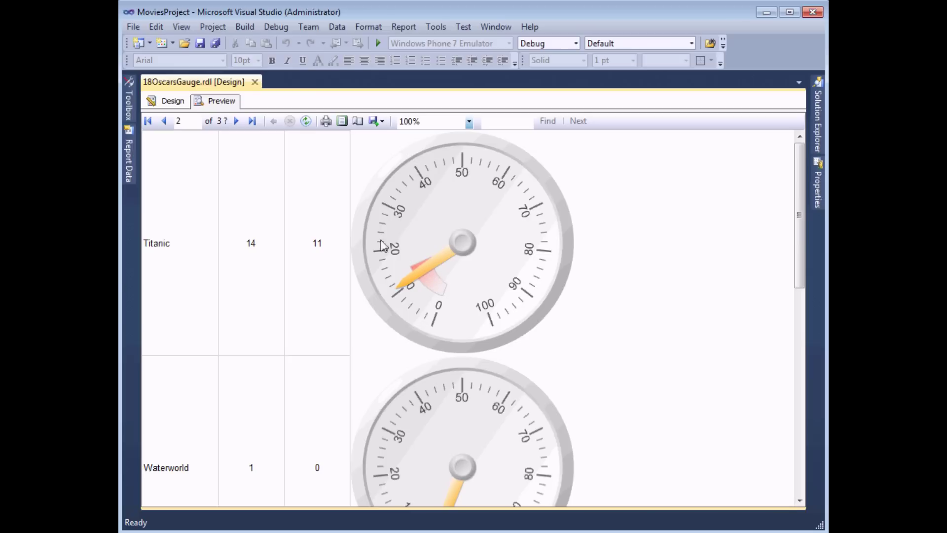
# Set the gauge range's placement relative to the scale to Cross, with a distance from scale of 0 percent.
pyautogui.click(170, 104)
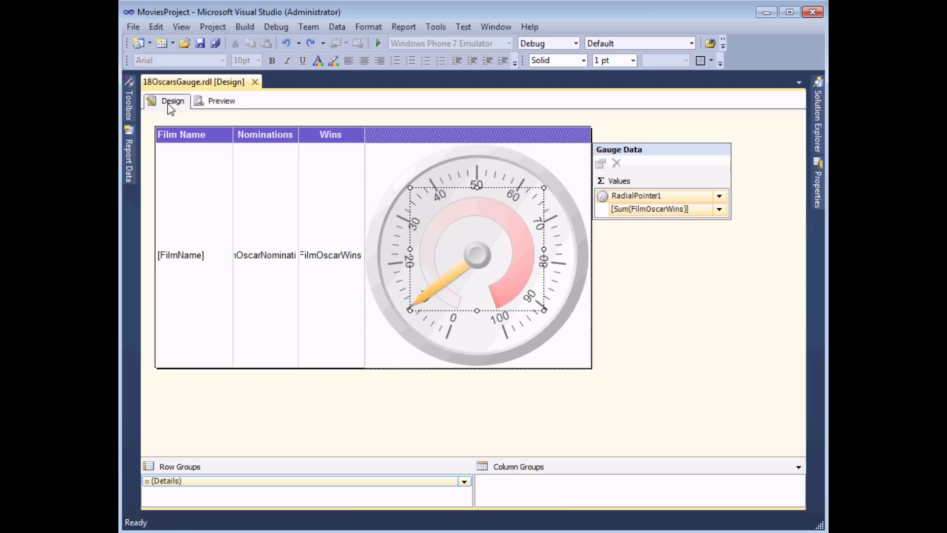
pyautogui.rightClick(501, 292)
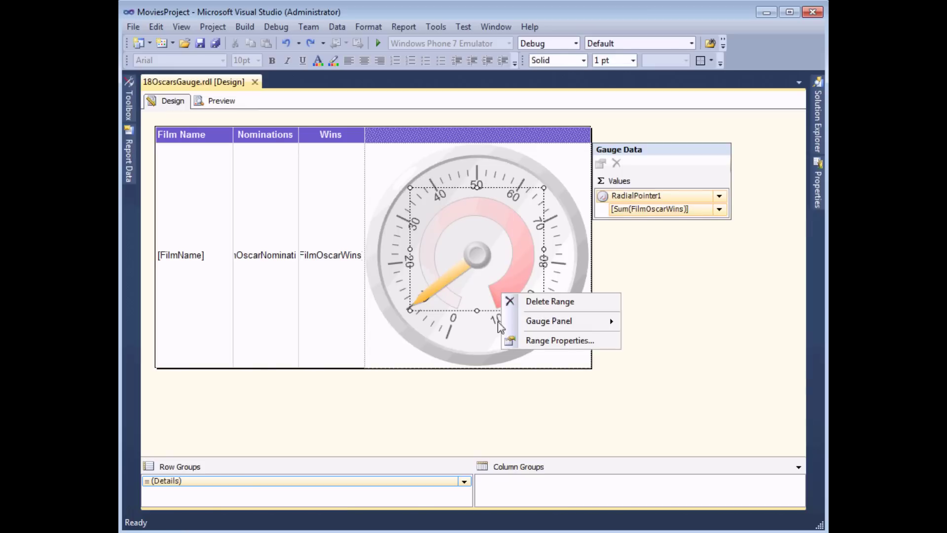
pyautogui.click(520, 342)
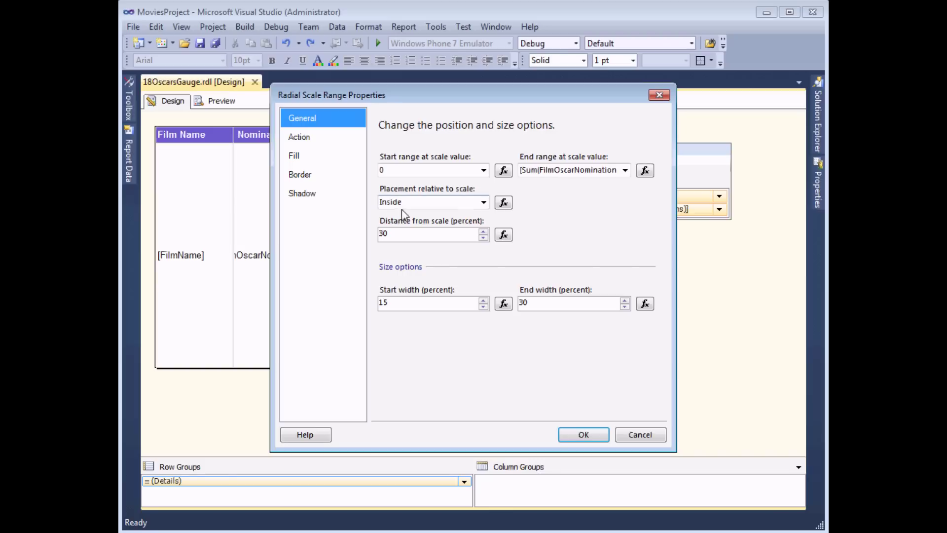
pyautogui.click(390, 237)
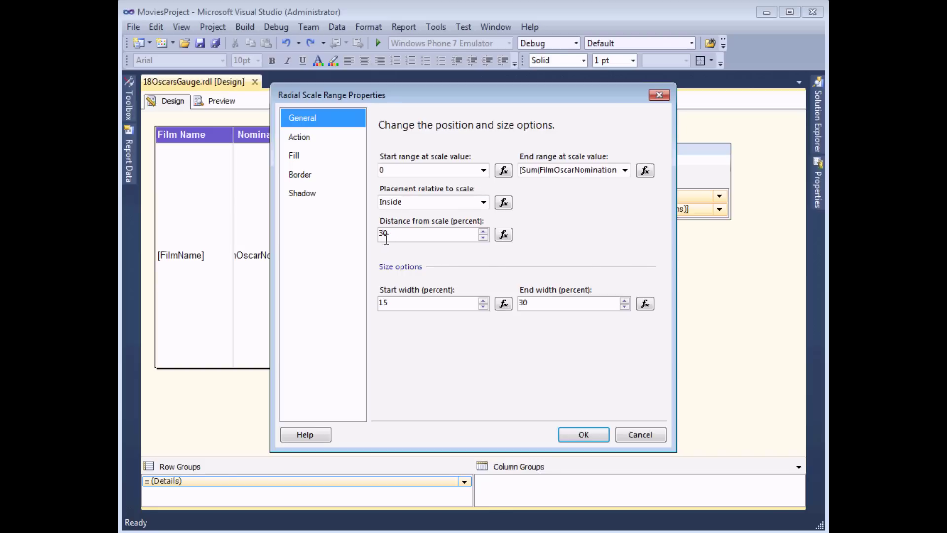
pyautogui.click(483, 202)
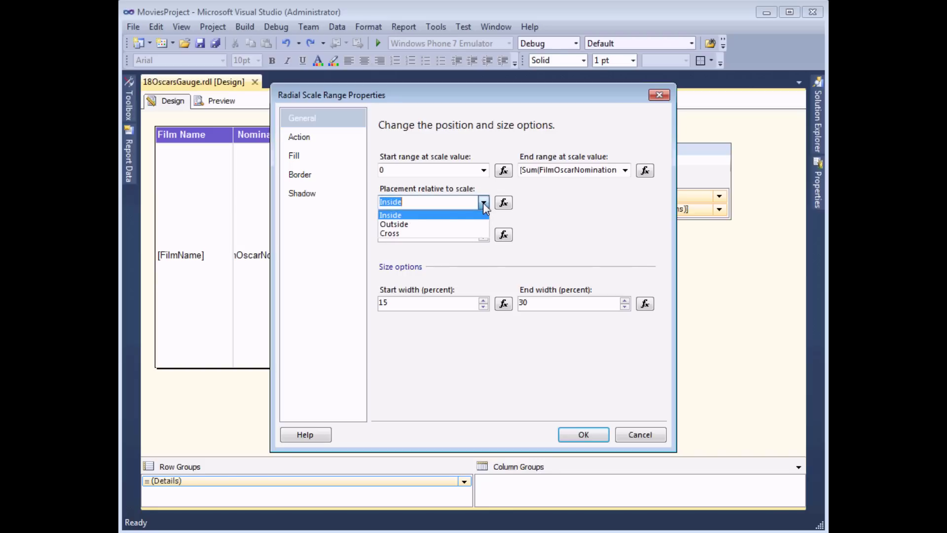
pyautogui.click(405, 233)
pyautogui.moveTo(392, 234); pyautogui.dragTo(377, 233)
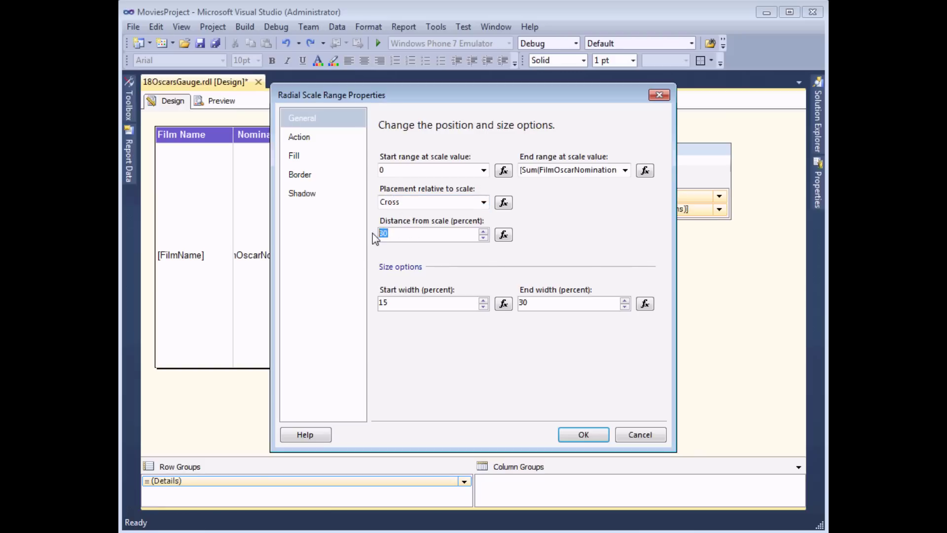
pyautogui.write('0')
# Set the range's start and end widths to 10 percent each and check the gauges in the report preview.
pyautogui.doubleClick(385, 303)
pyautogui.write('10')
pyautogui.moveTo(526, 303); pyautogui.dragTo(519, 303)
pyautogui.write('10')
pyautogui.click(578, 434)
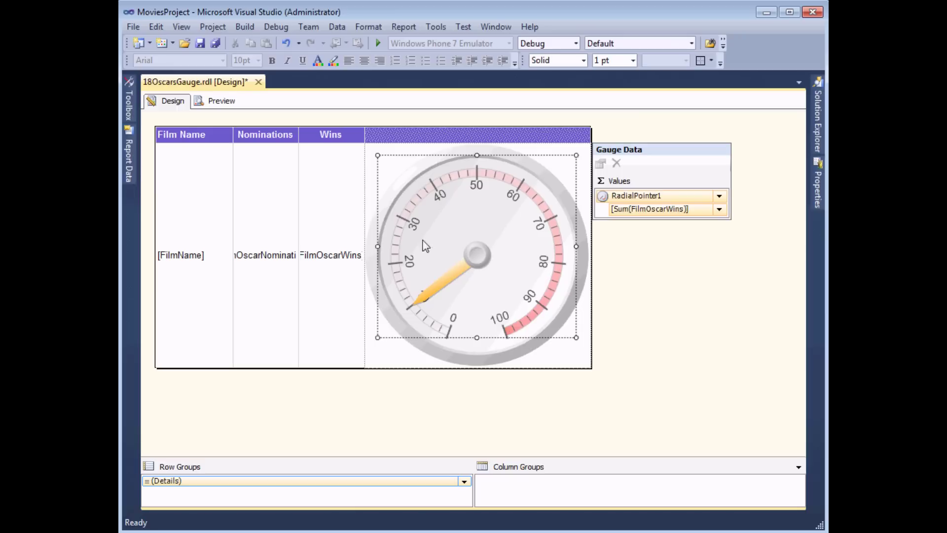
pyautogui.click(220, 102)
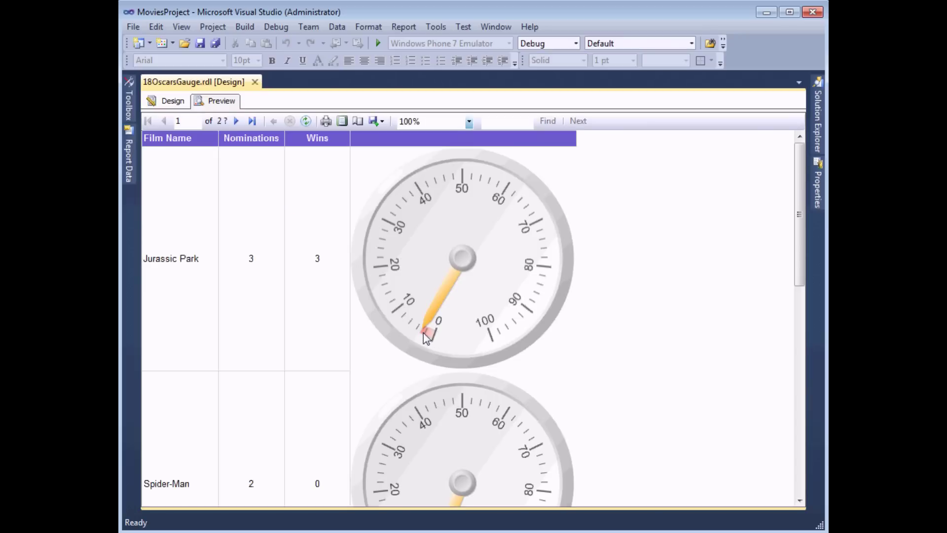
pyautogui.moveTo(799, 217); pyautogui.dragTo(799, 383)
# Set the radial scale's maximum to 20 and preview the gauges on report pages 1 and 2.
pyautogui.click(173, 101)
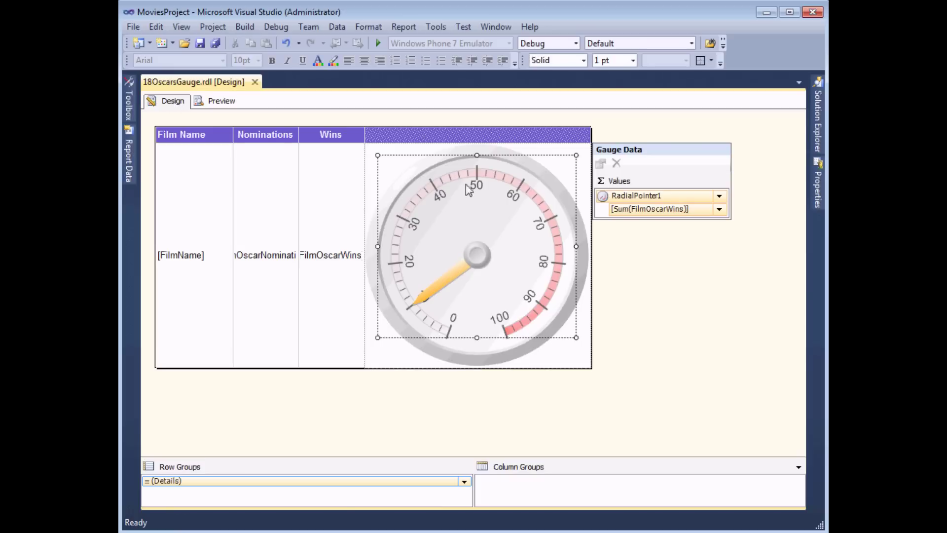
pyautogui.click(515, 201)
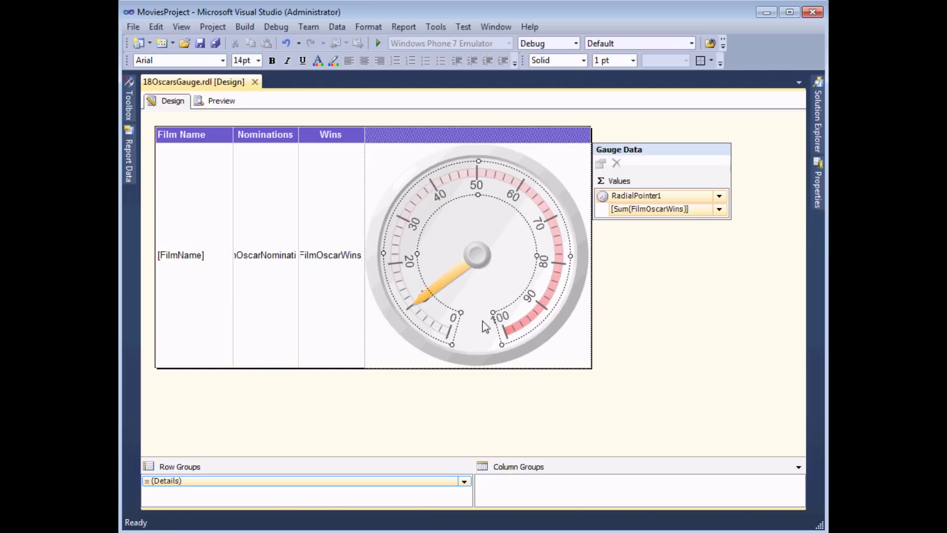
pyautogui.rightClick(516, 203)
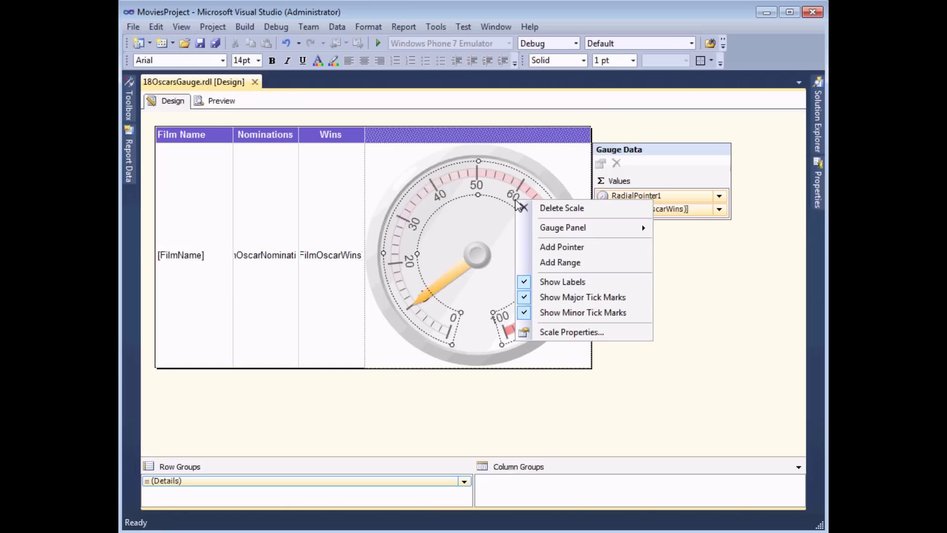
pyautogui.click(541, 335)
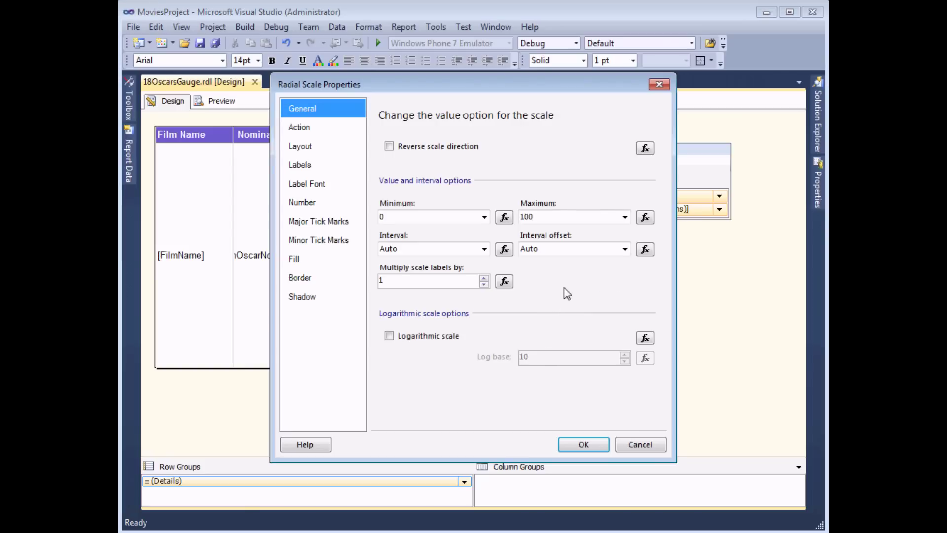
pyautogui.click(340, 163)
pyautogui.click(526, 220)
pyautogui.write('20')
pyautogui.click(583, 444)
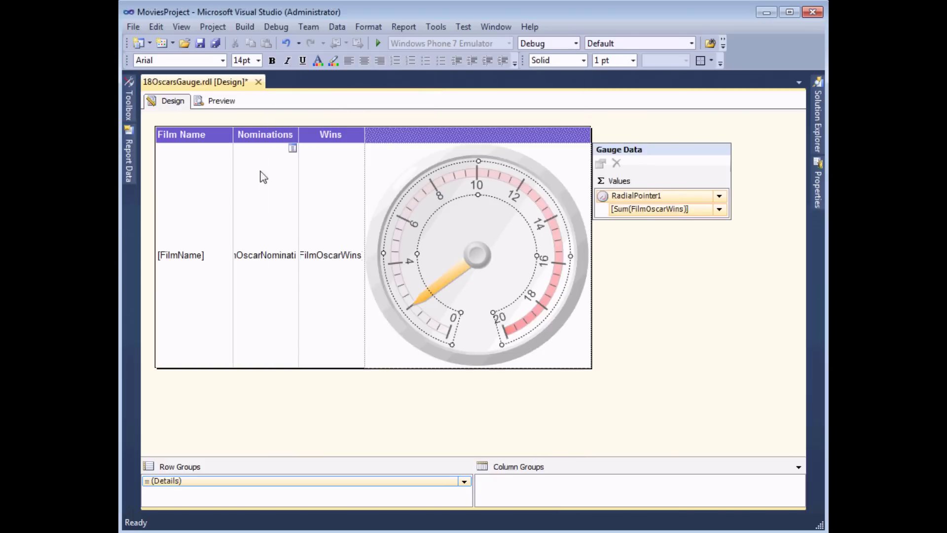
pyautogui.click(227, 102)
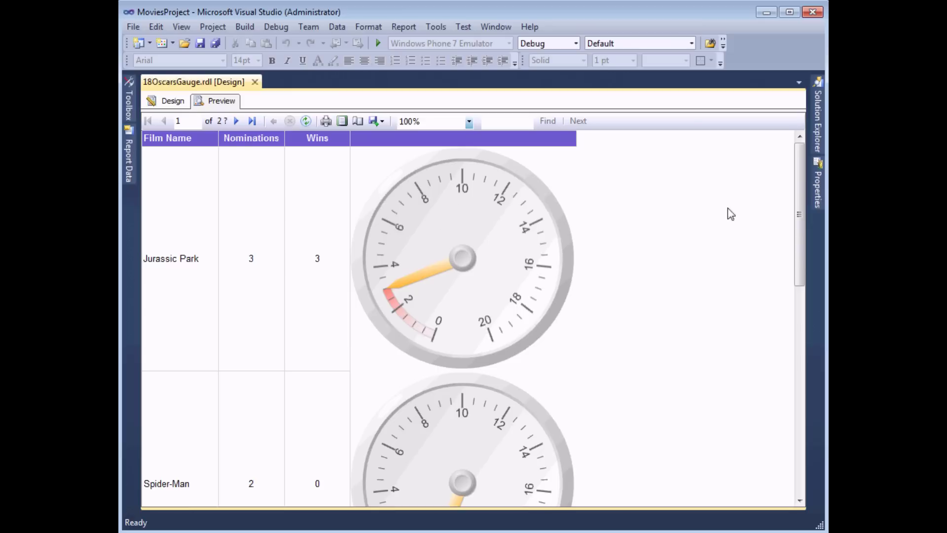
pyautogui.click(237, 121)
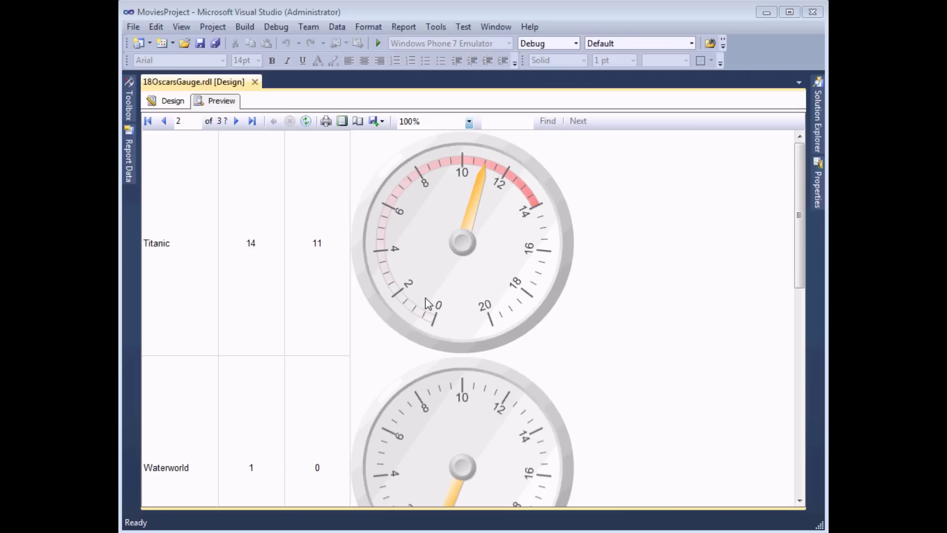
# Set the radial scale's interval to 1 and preview the report.
pyautogui.click(174, 101)
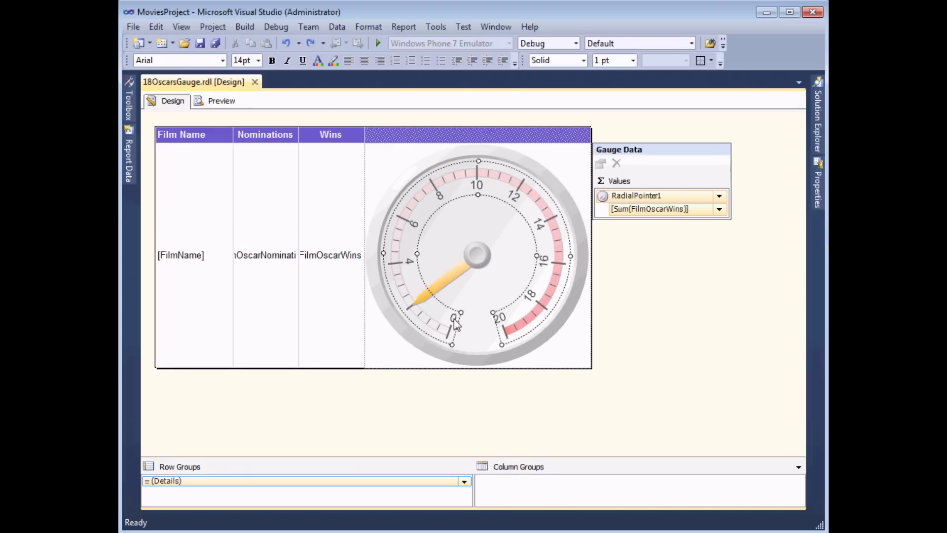
pyautogui.rightClick(454, 319)
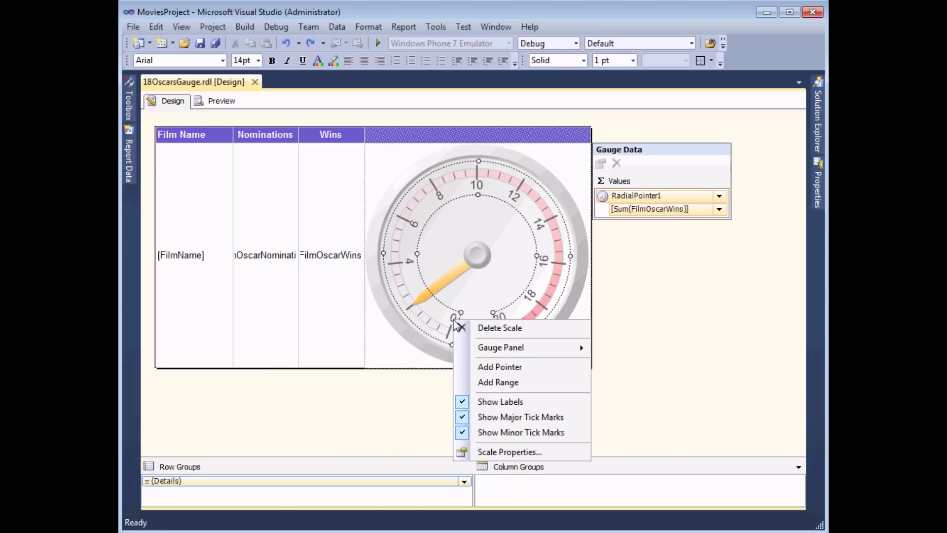
pyautogui.click(486, 453)
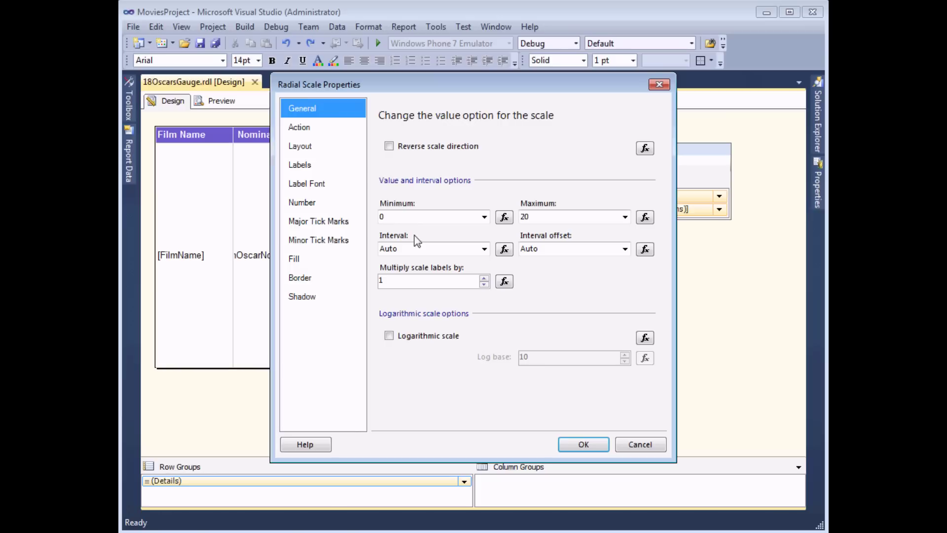
pyautogui.doubleClick(402, 249)
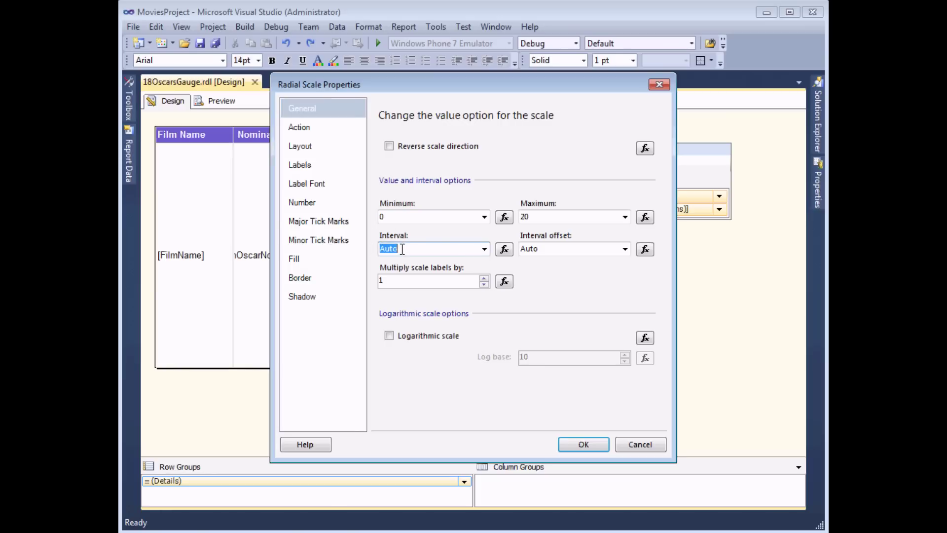
pyautogui.write('1')
pyautogui.click(571, 441)
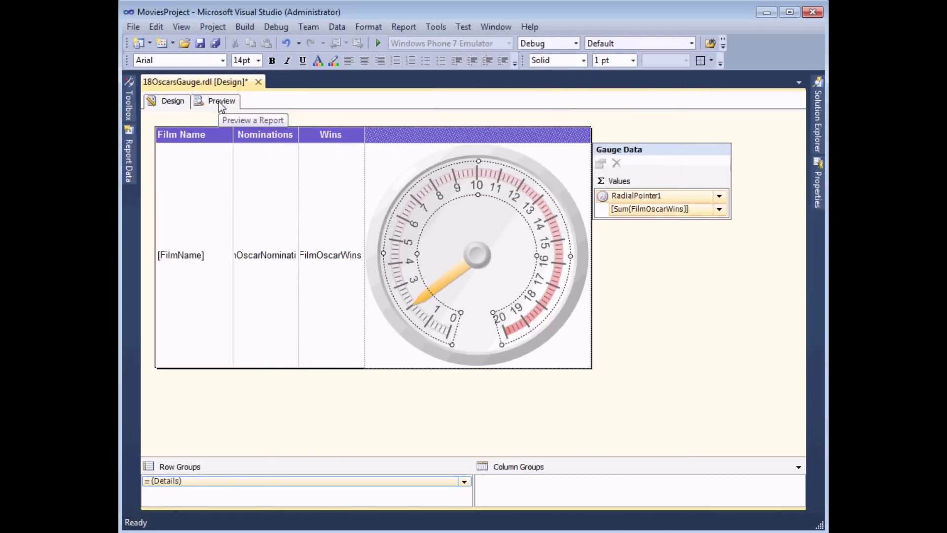
pyautogui.click(221, 102)
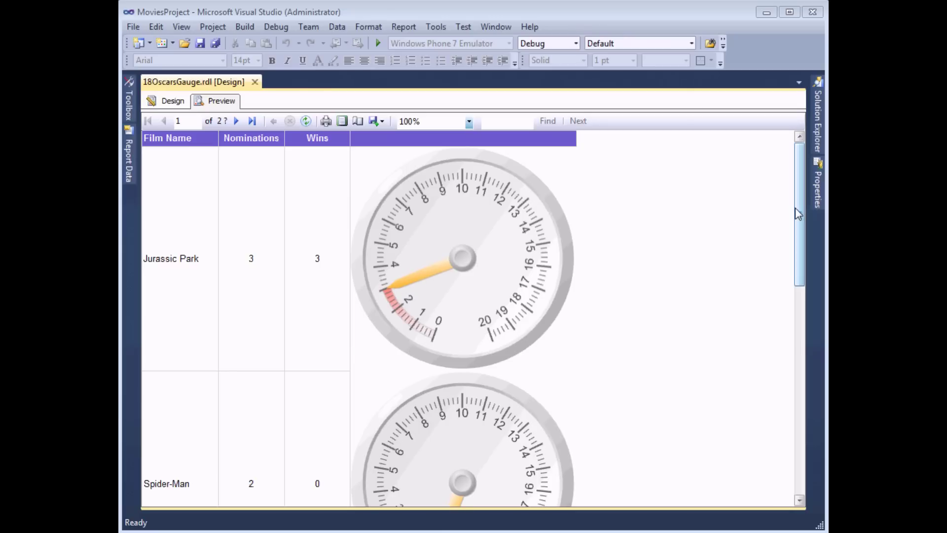
pyautogui.moveTo(799, 214)
pyautogui.mouseDown()
pyautogui.moveTo(803, 252)
pyautogui.moveTo(804, 214)
pyautogui.mouseUp()
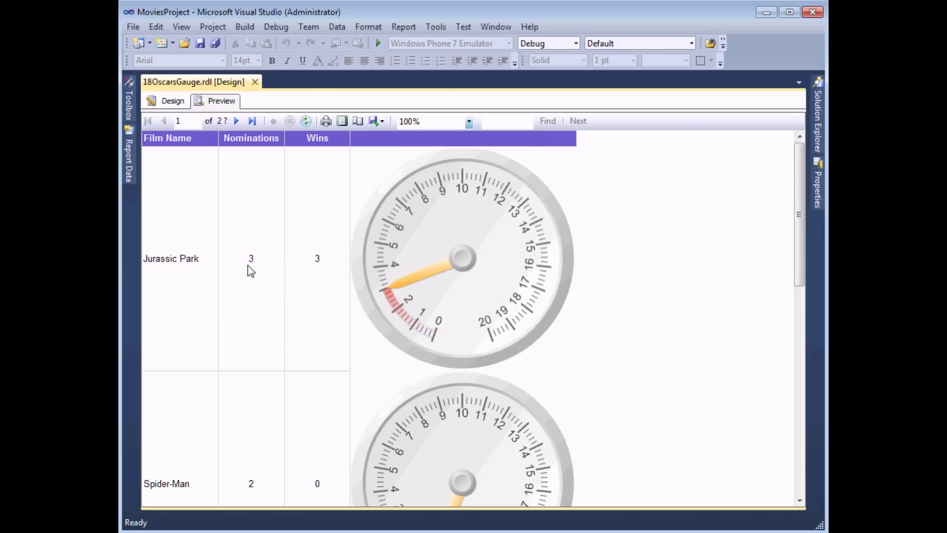
# Open the gauge pointer's properties, review the available needle styles and bring up its fill options.
pyautogui.click(173, 102)
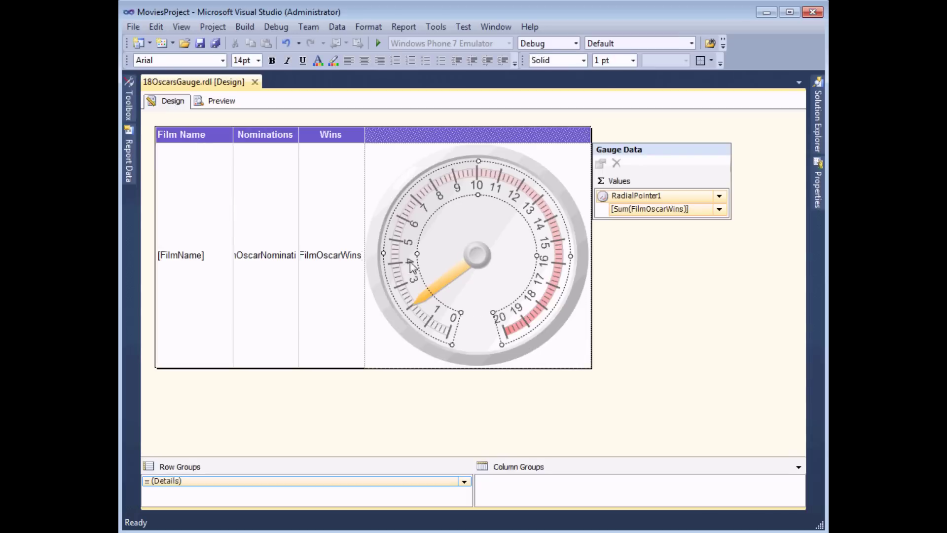
pyautogui.click(440, 283)
pyautogui.rightClick(439, 283)
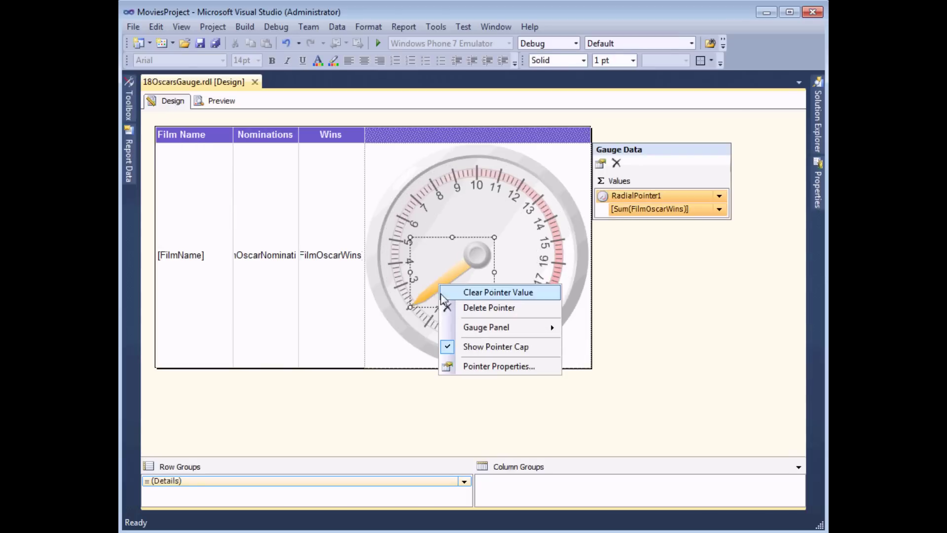
pyautogui.click(473, 369)
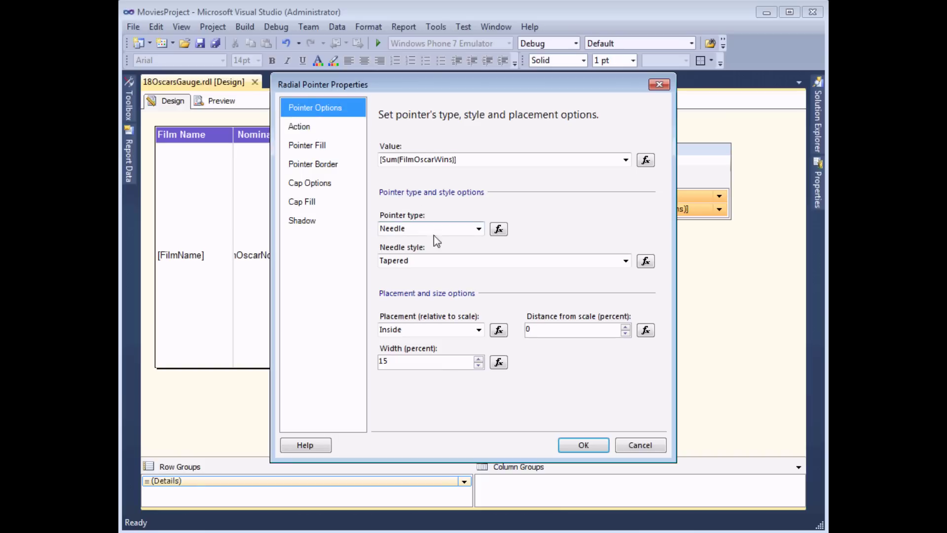
pyautogui.click(626, 261)
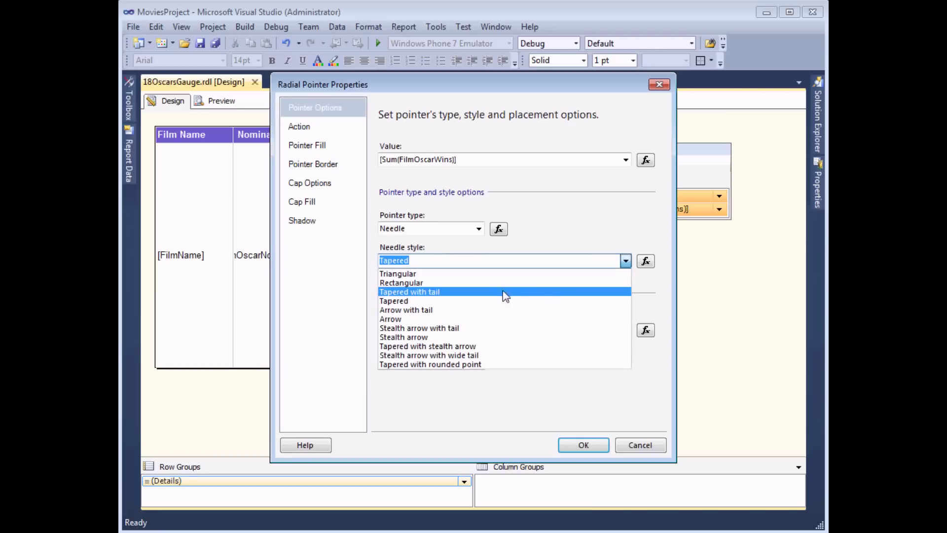
pyautogui.click(626, 261)
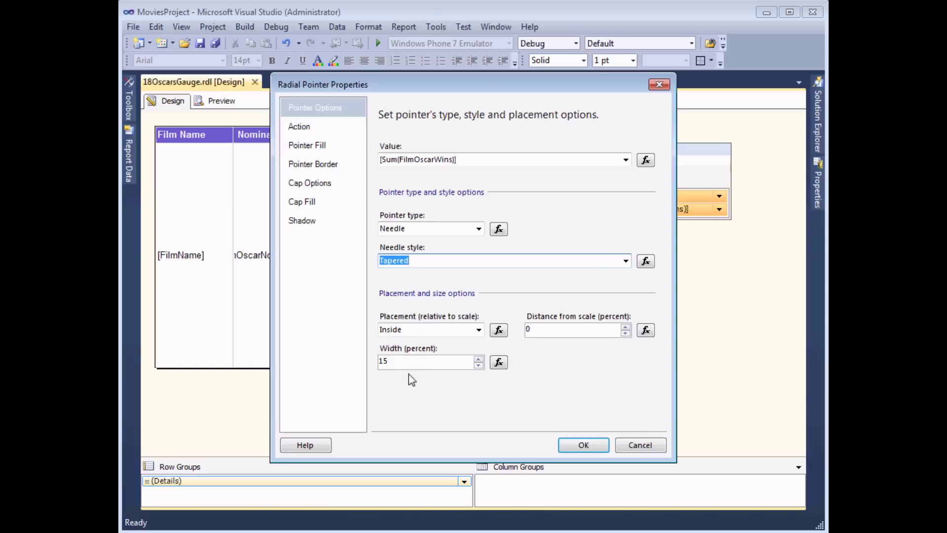
pyautogui.click(309, 148)
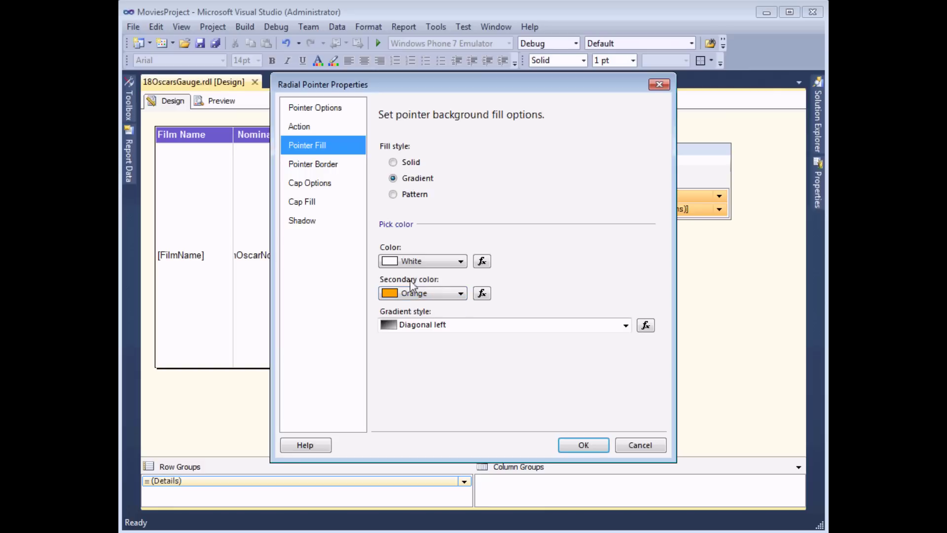
# Replace the pointer's fixed secondary fill colour with an expression that starts with the IIf function.
pyautogui.click(482, 294)
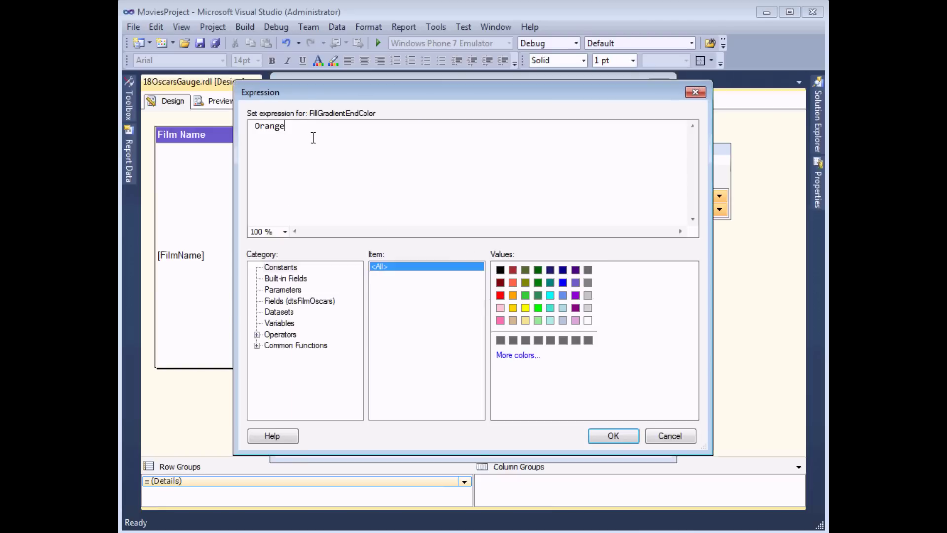
pyautogui.moveTo(285, 126); pyautogui.dragTo(252, 126)
pyautogui.press('Delete')
pyautogui.click(256, 346)
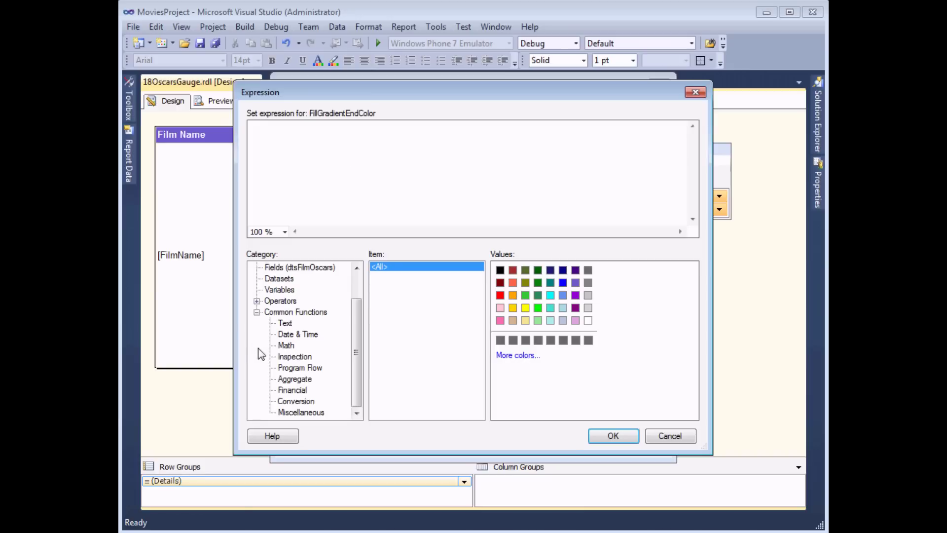
pyautogui.click(295, 368)
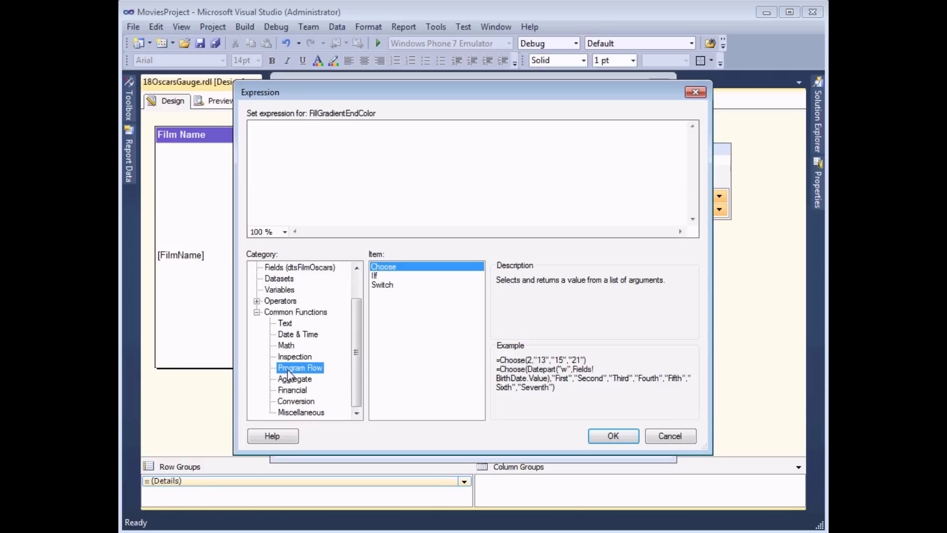
pyautogui.doubleClick(382, 276)
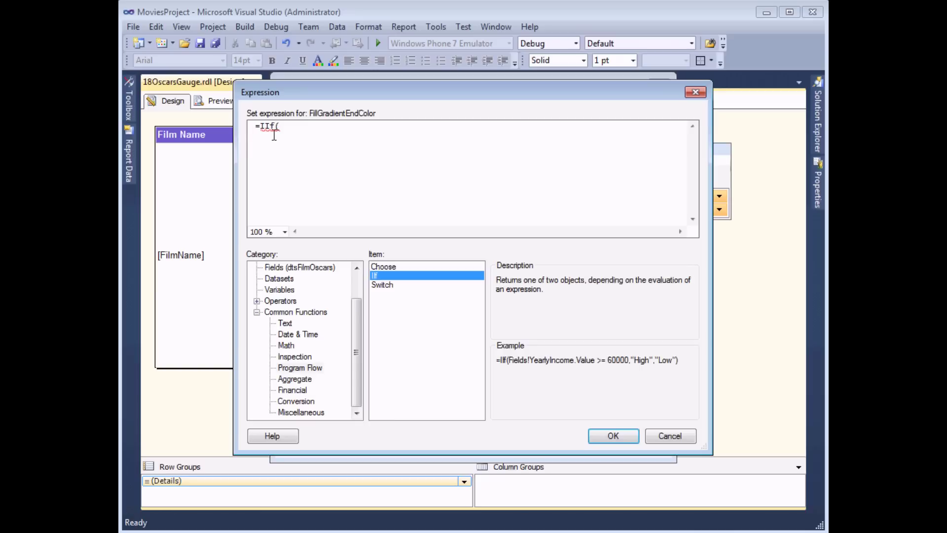
# Set the IIf condition to test whether the FilmOscarWins field equals the FilmOscarNominations field.
pyautogui.moveTo(356, 351); pyautogui.dragTo(363, 298)
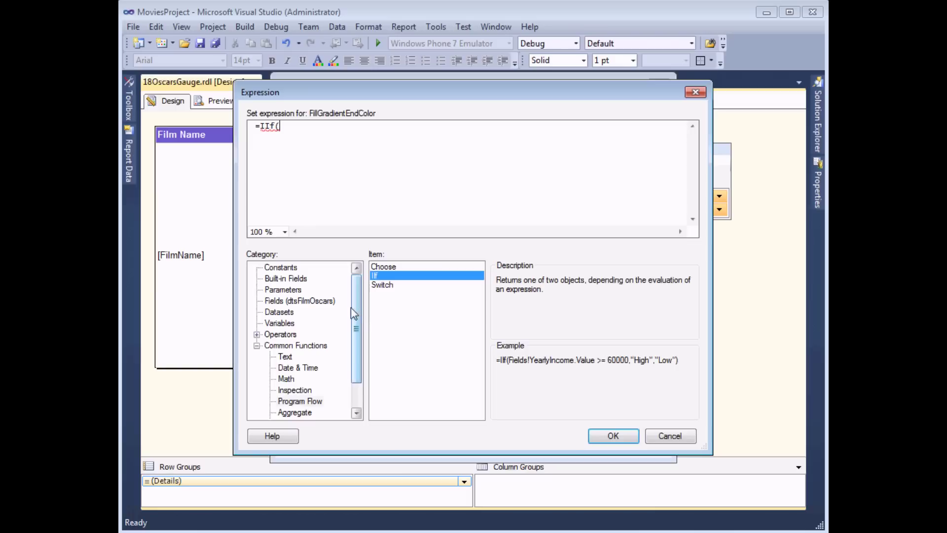
pyautogui.click(275, 302)
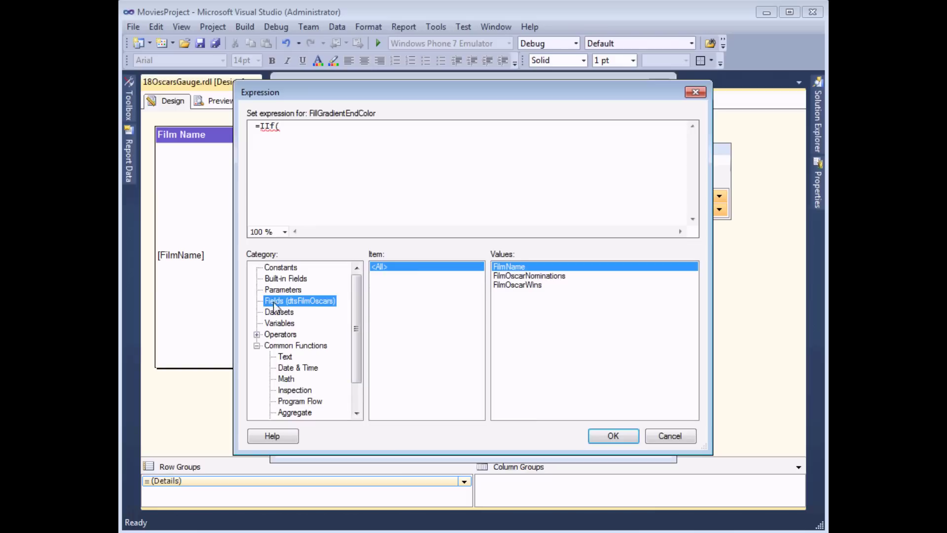
pyautogui.doubleClick(515, 286)
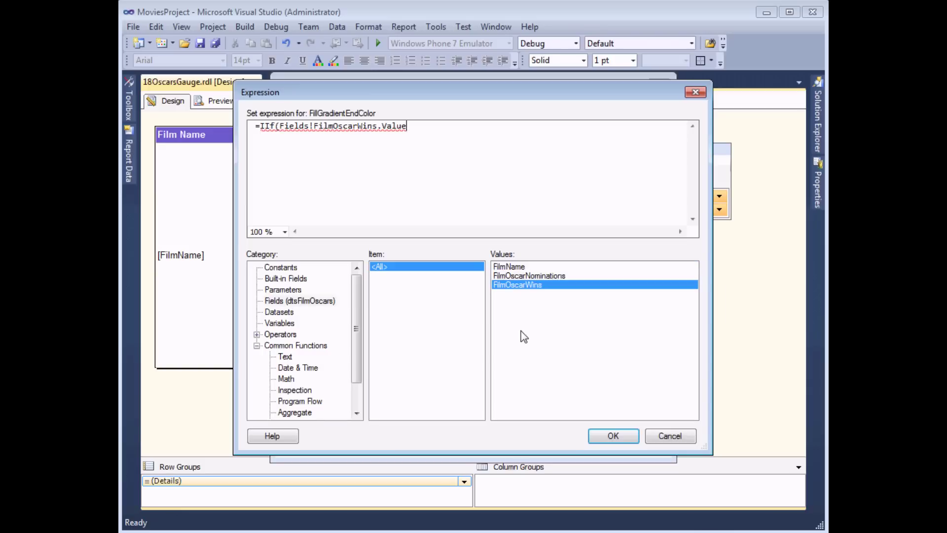
pyautogui.write('=')
pyautogui.doubleClick(534, 276)
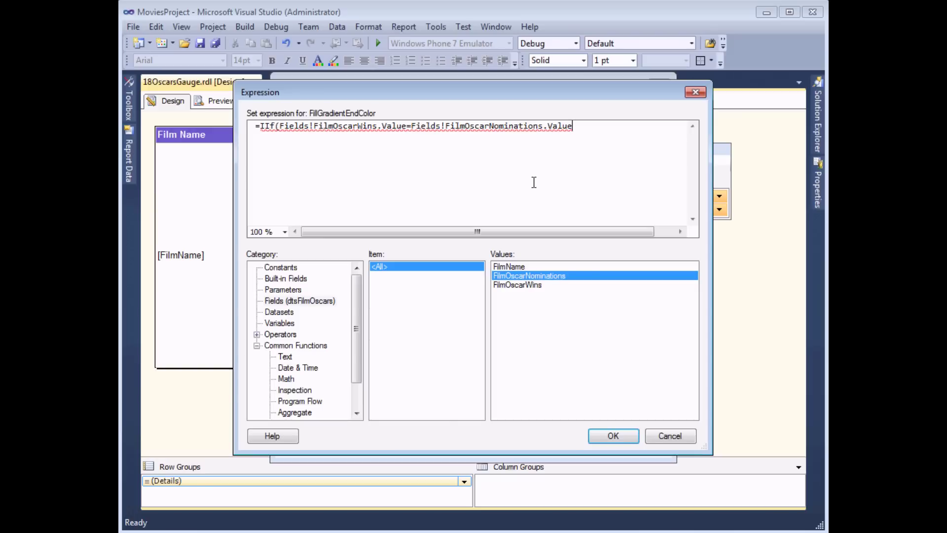
pyautogui.write(',')
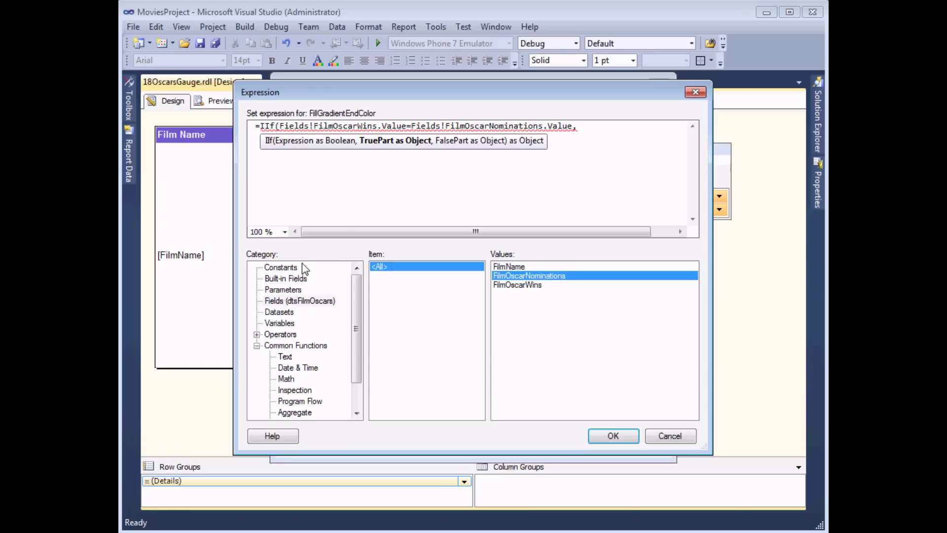
# Complete the IIf expression with "LimeGreen" as the true result and "Orange" as the false result, and apply the pointer properties.
pyautogui.click(276, 268)
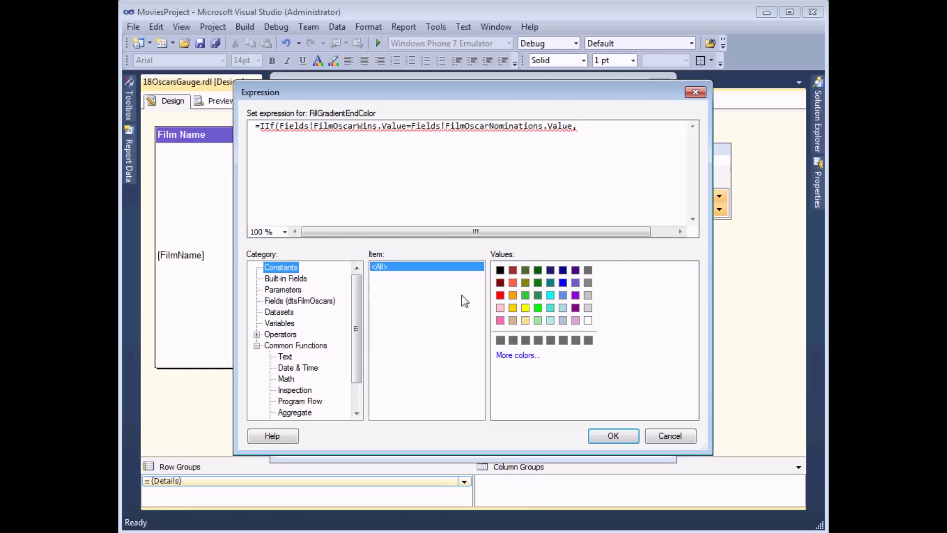
pyautogui.doubleClick(526, 296)
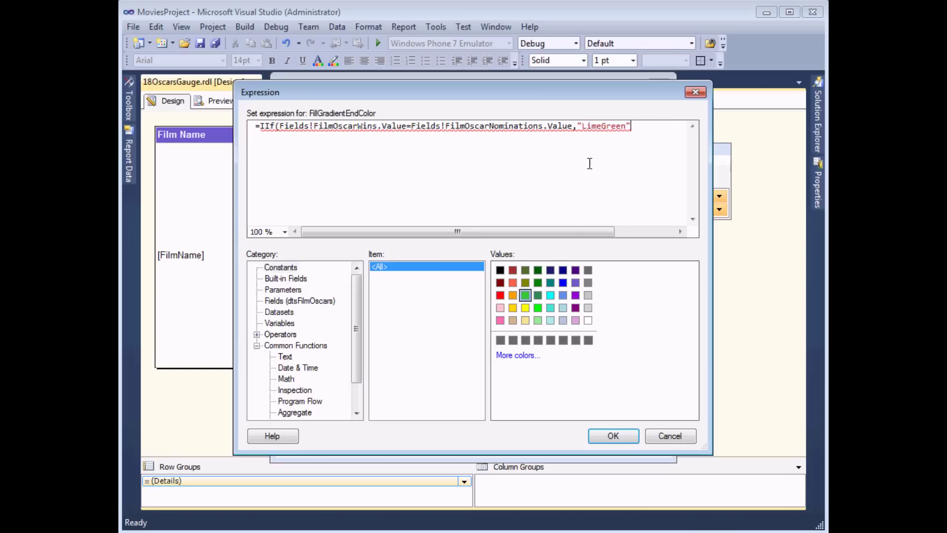
pyautogui.write(',')
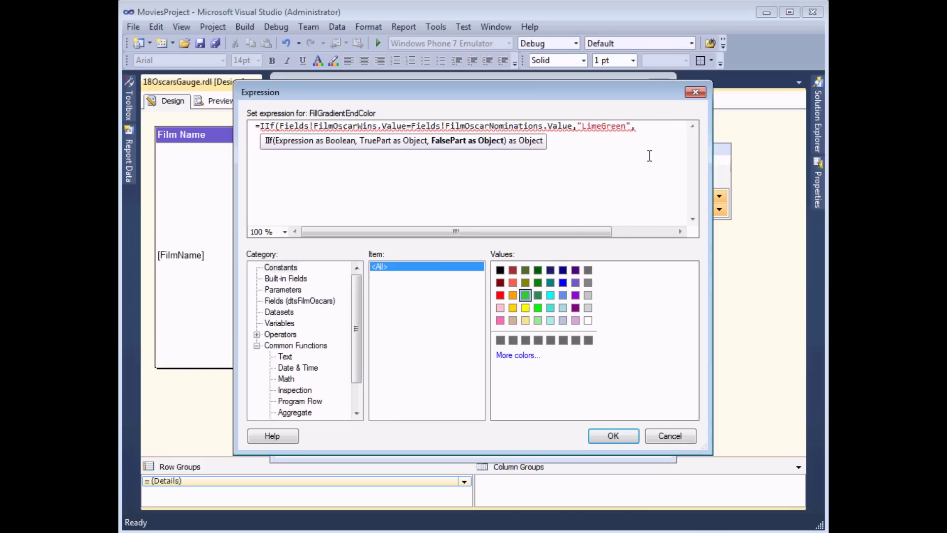
pyautogui.click(513, 296)
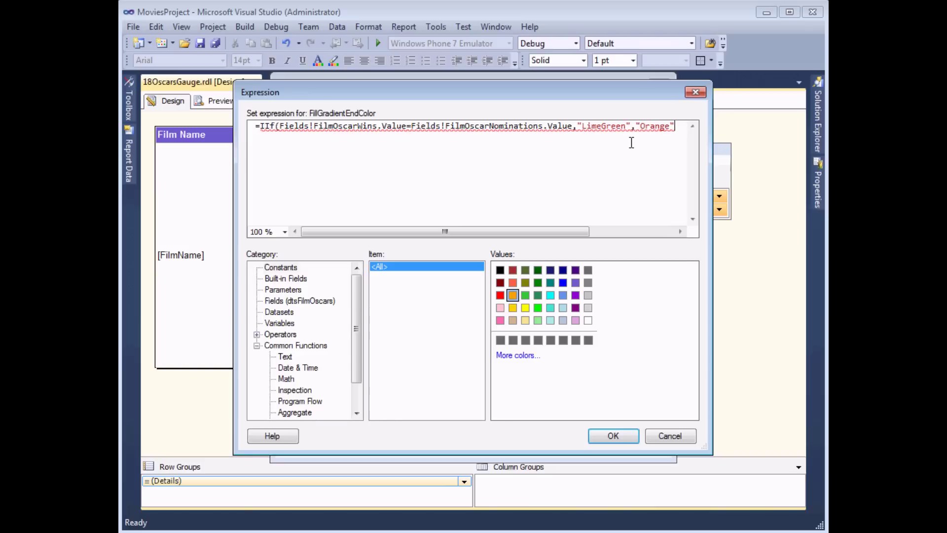
pyautogui.write(')')
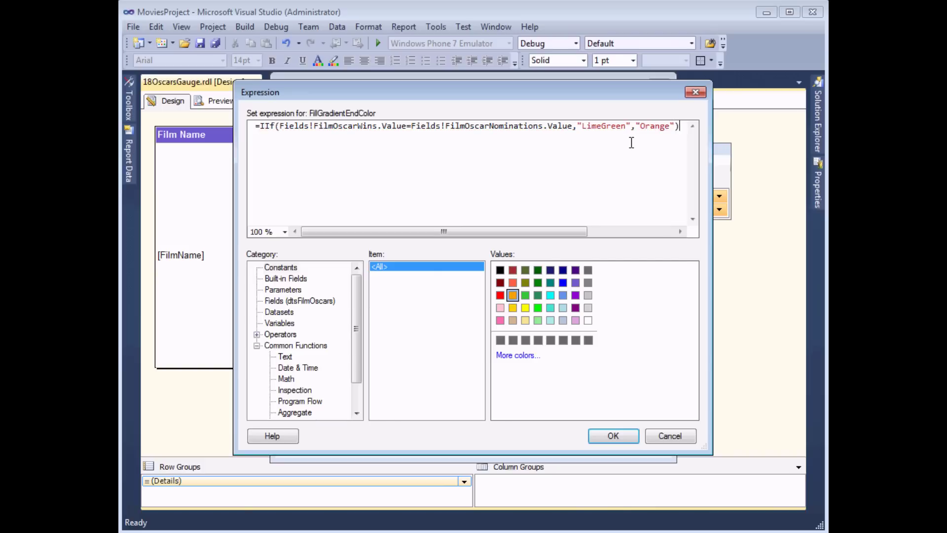
pyautogui.click(627, 437)
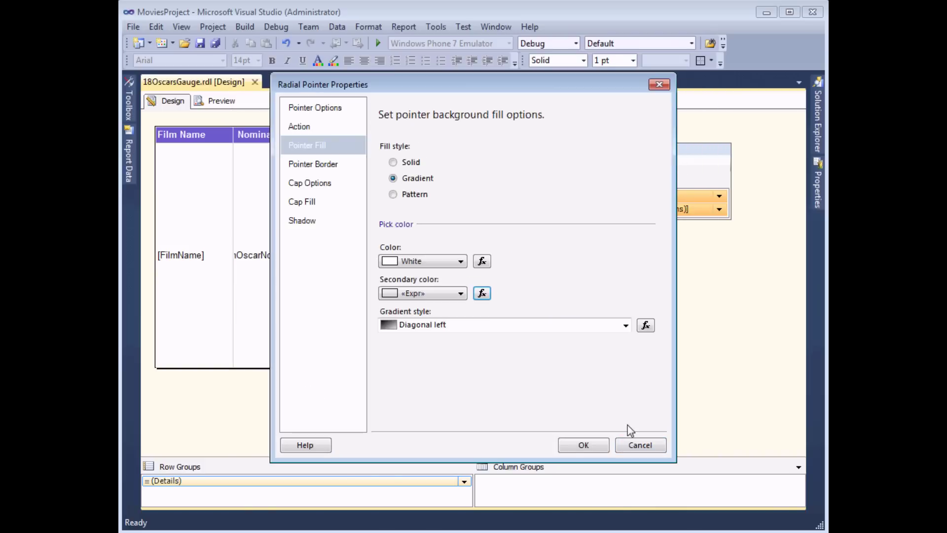
pyautogui.click(589, 445)
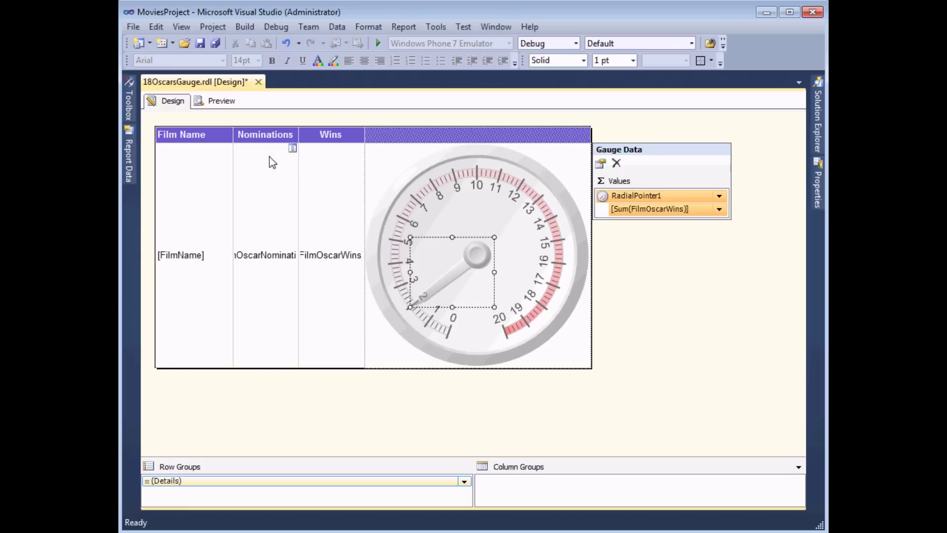
# Preview the report and check the pointer colours on the gauges of several films.
pyautogui.click(218, 99)
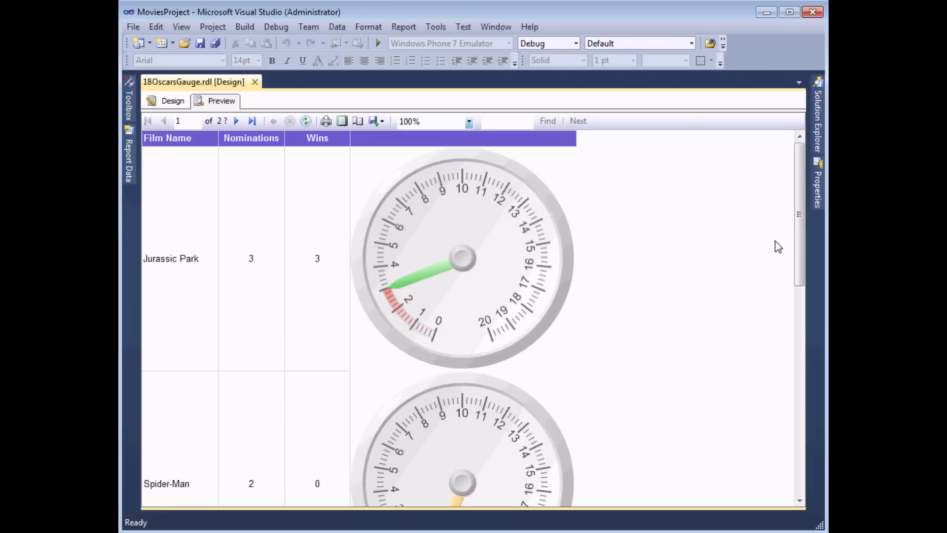
pyautogui.moveTo(797, 229); pyautogui.dragTo(815, 328)
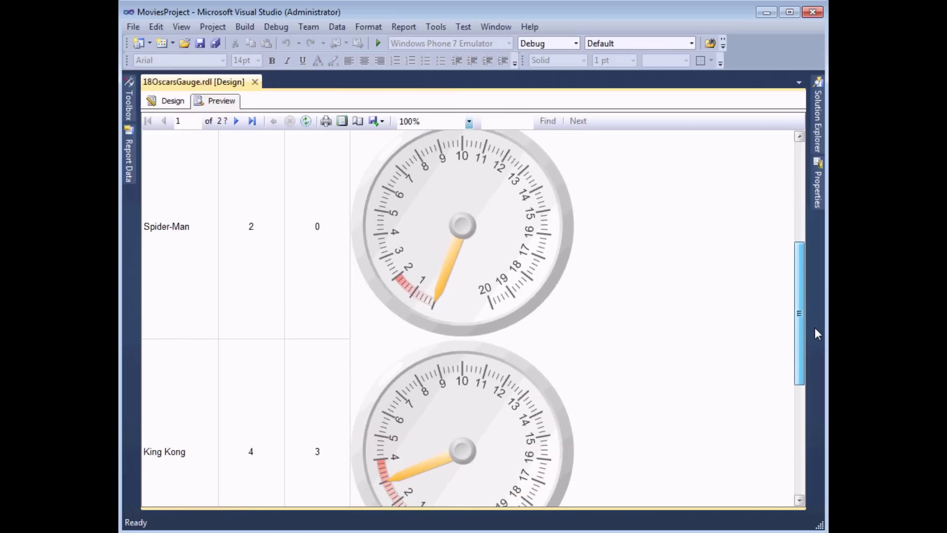
pyautogui.moveTo(815, 327); pyautogui.dragTo(815, 327)
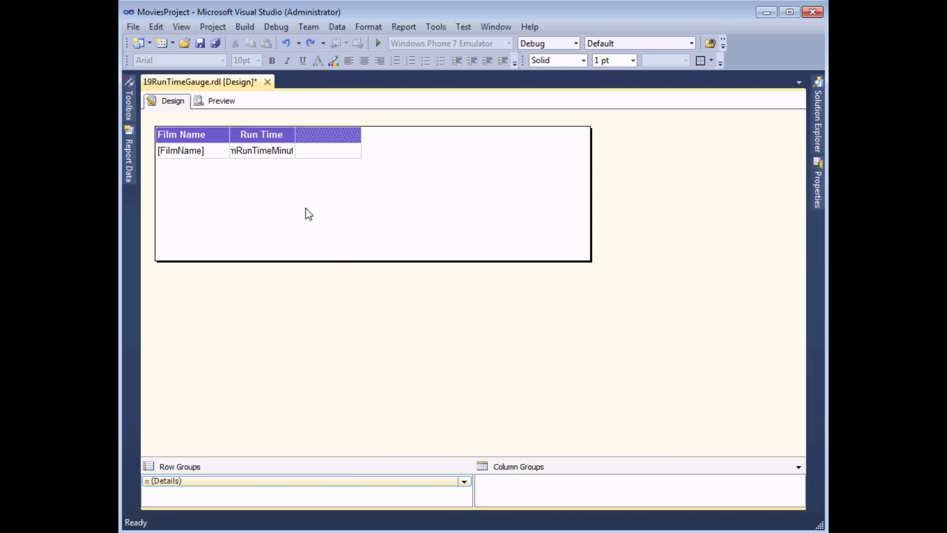
# Insert a linear bullet graph gauge in the empty detail cell beside Run Time, widen its column to the report's edge and make its row taller.
pyautogui.click(129, 106)
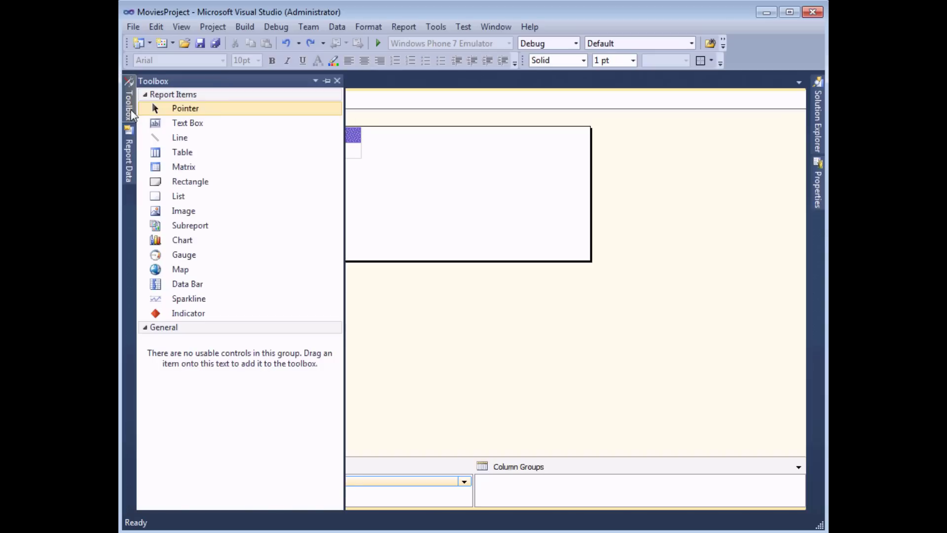
pyautogui.moveTo(176, 254); pyautogui.dragTo(369, 223)
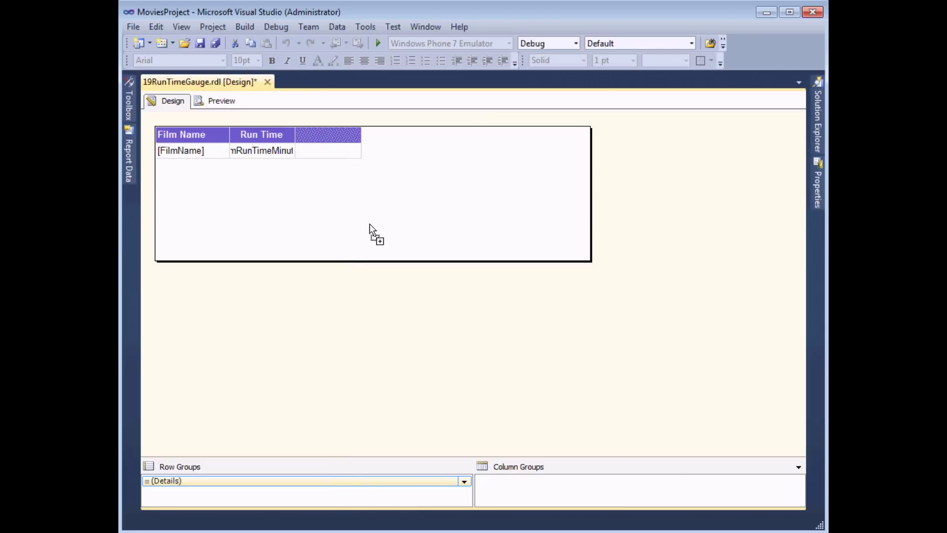
pyautogui.moveTo(327, 159); pyautogui.dragTo(326, 151)
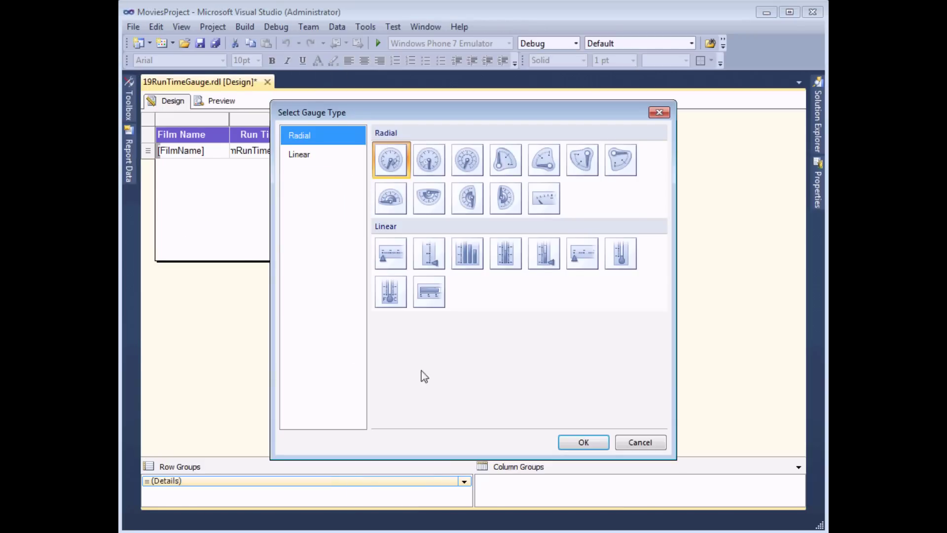
pyautogui.click(425, 300)
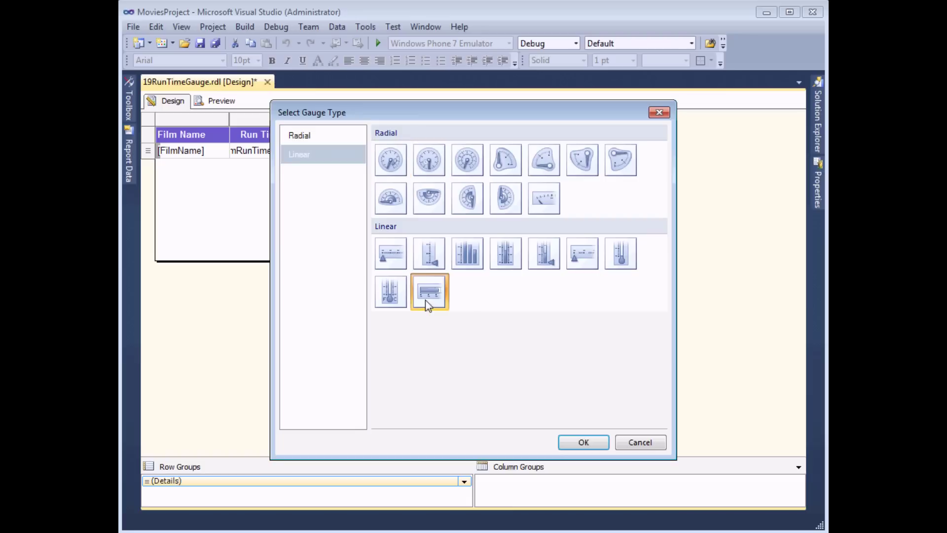
pyautogui.click(585, 442)
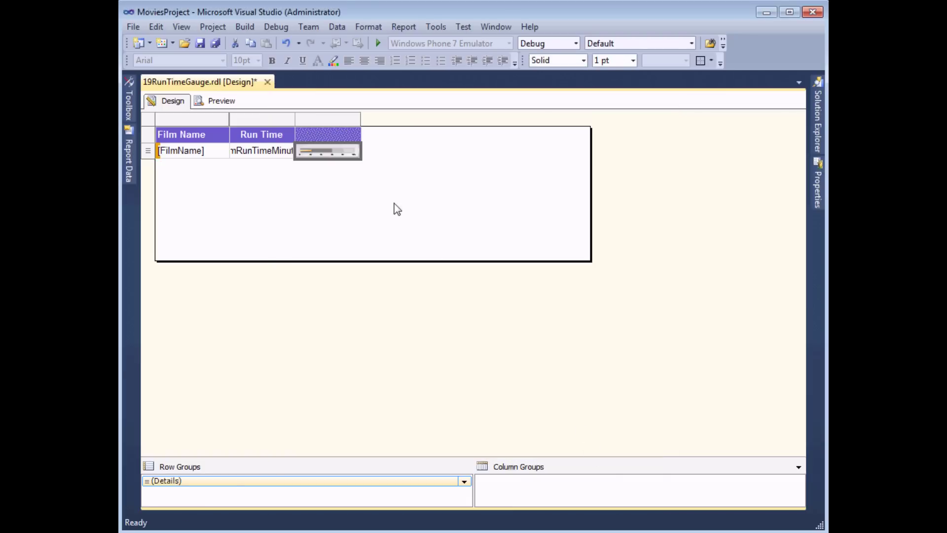
pyautogui.moveTo(361, 119); pyautogui.dragTo(591, 118)
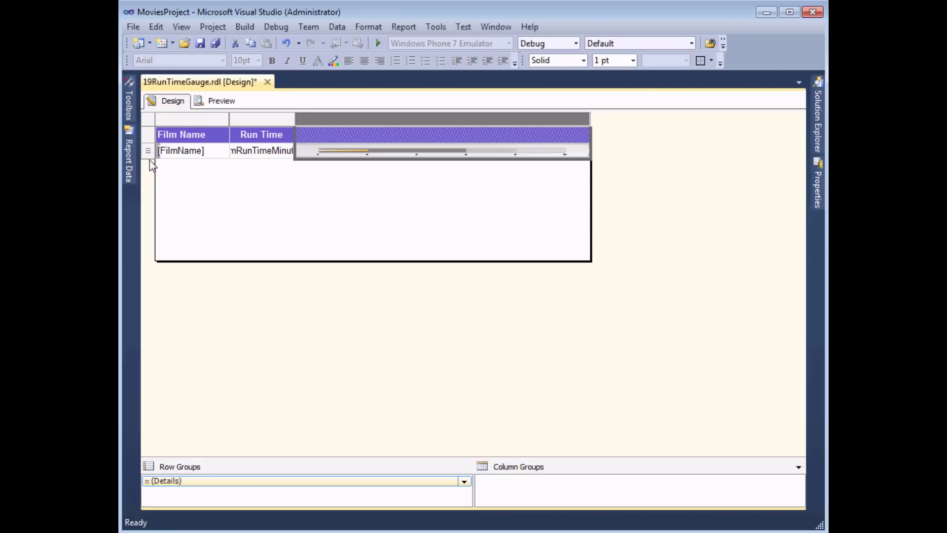
pyautogui.moveTo(149, 159); pyautogui.dragTo(148, 219)
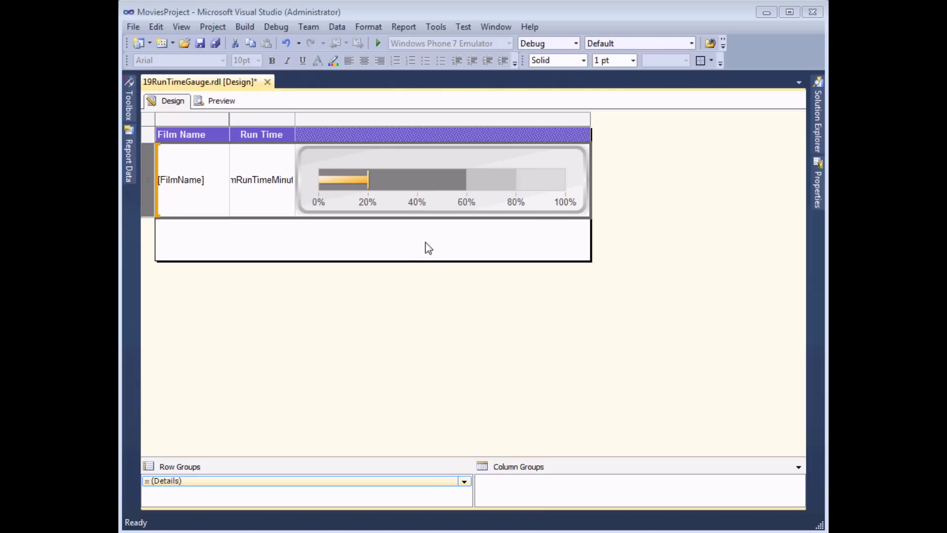
# Assign the FilmRunTimeMinutes field to both LinearPointer1 and LinearPointer2 of the bullet graph.
pyautogui.click(358, 184)
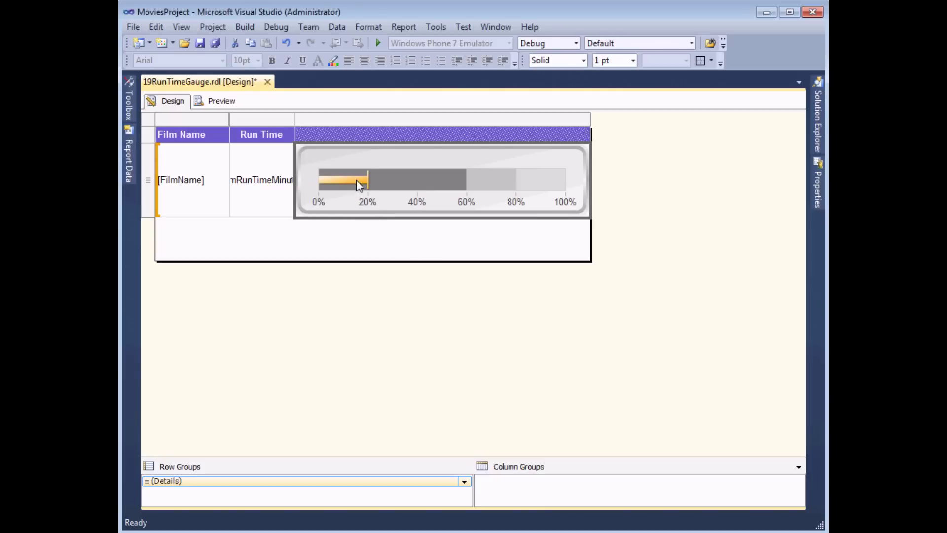
pyautogui.click(356, 179)
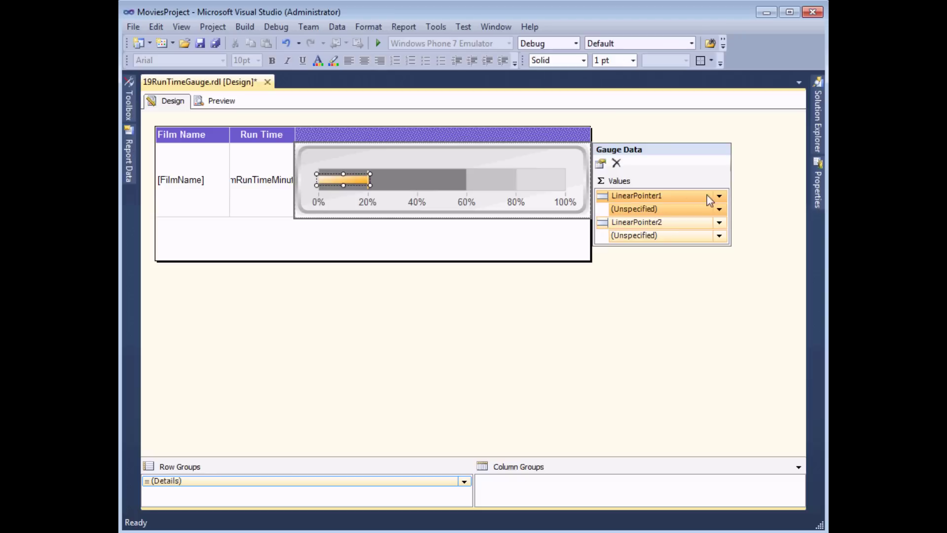
pyautogui.click(719, 210)
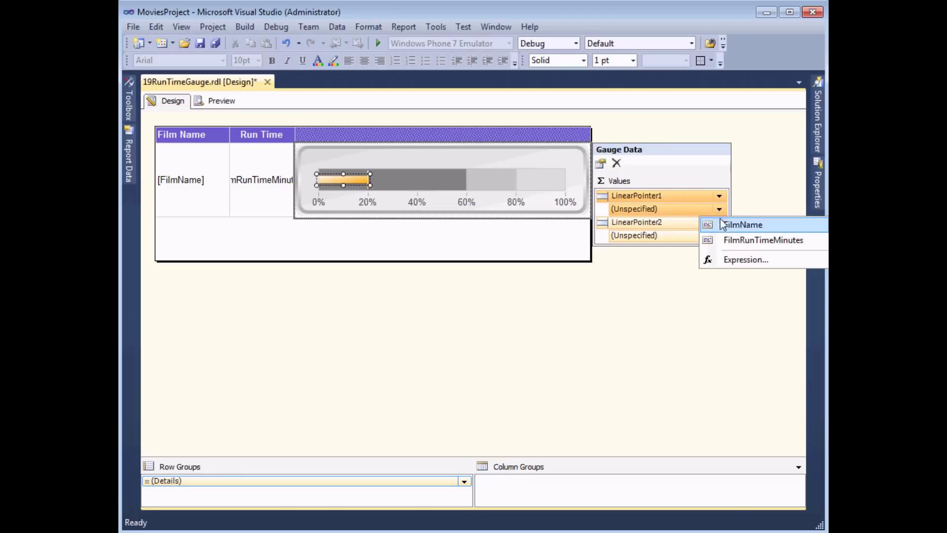
pyautogui.click(728, 242)
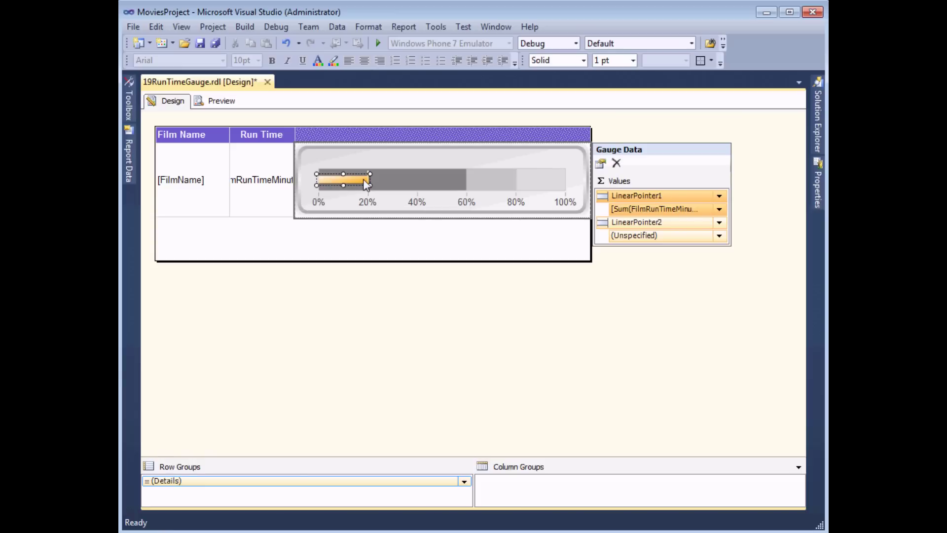
pyautogui.click(641, 223)
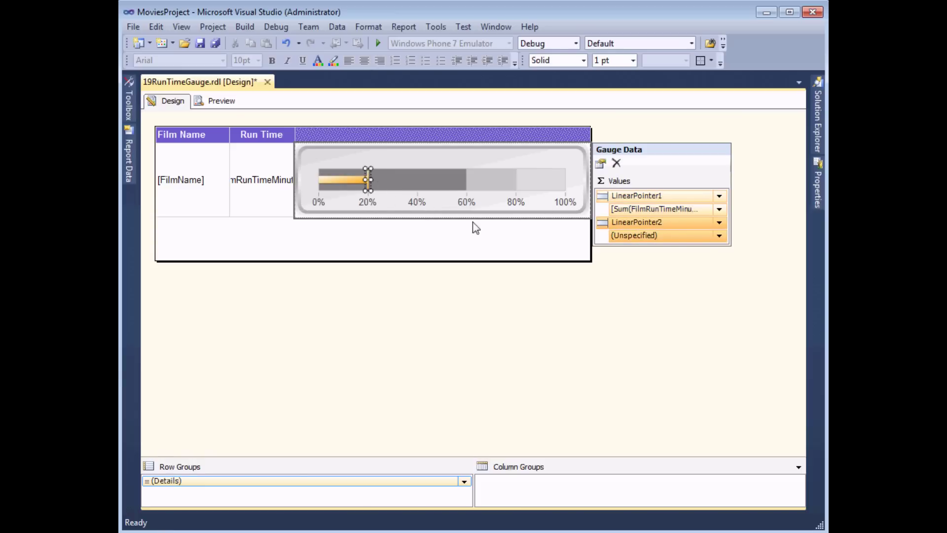
pyautogui.click(719, 235)
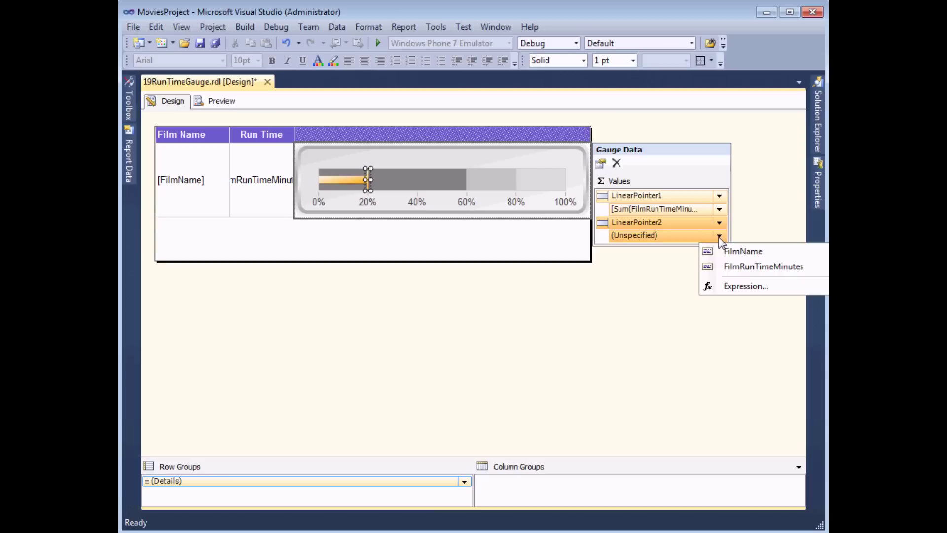
pyautogui.click(735, 267)
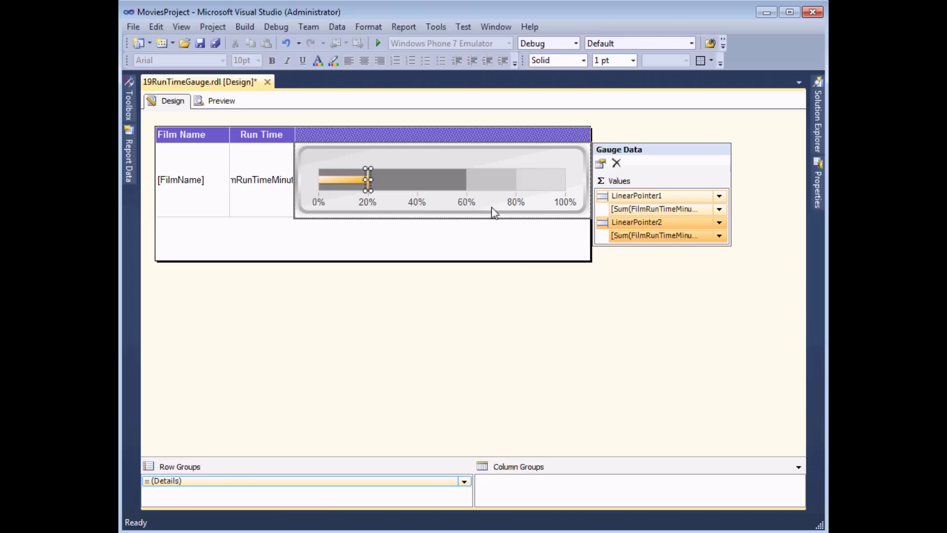
# Set the maximum of the bullet graph's linear scale to 250.
pyautogui.click(417, 203)
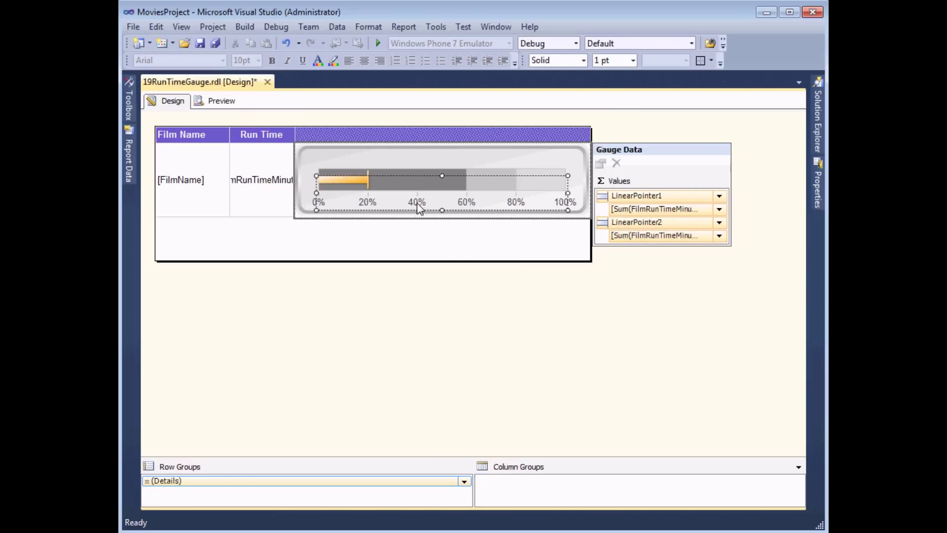
pyautogui.rightClick(418, 207)
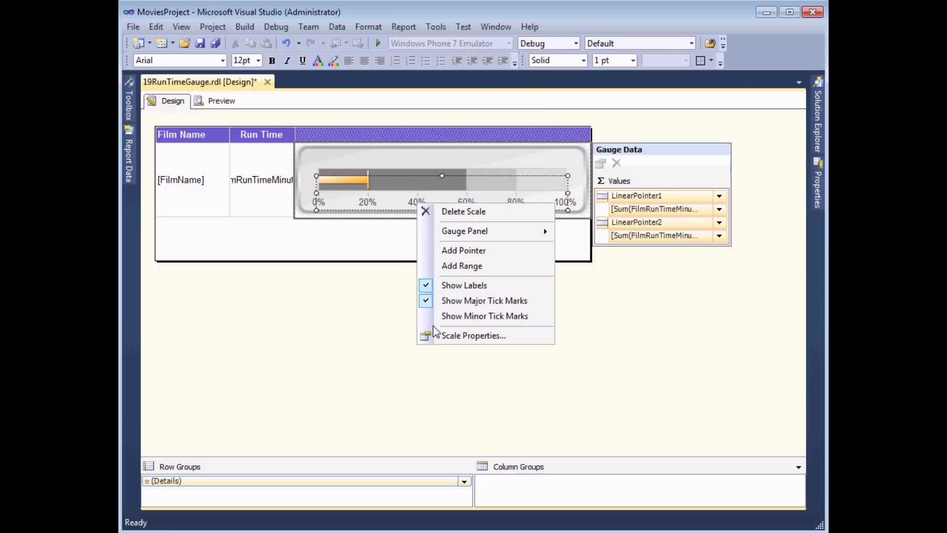
pyautogui.click(449, 339)
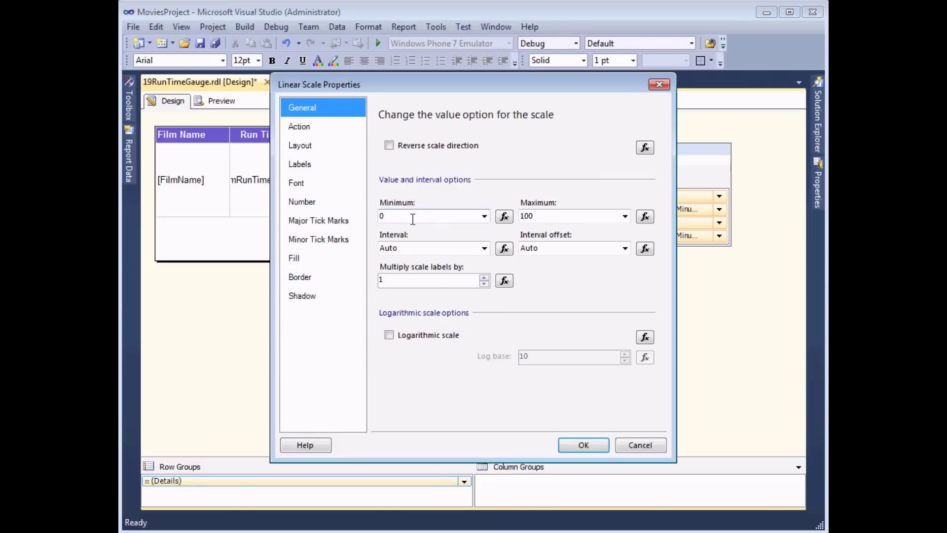
pyautogui.doubleClick(527, 216)
pyautogui.write('250')
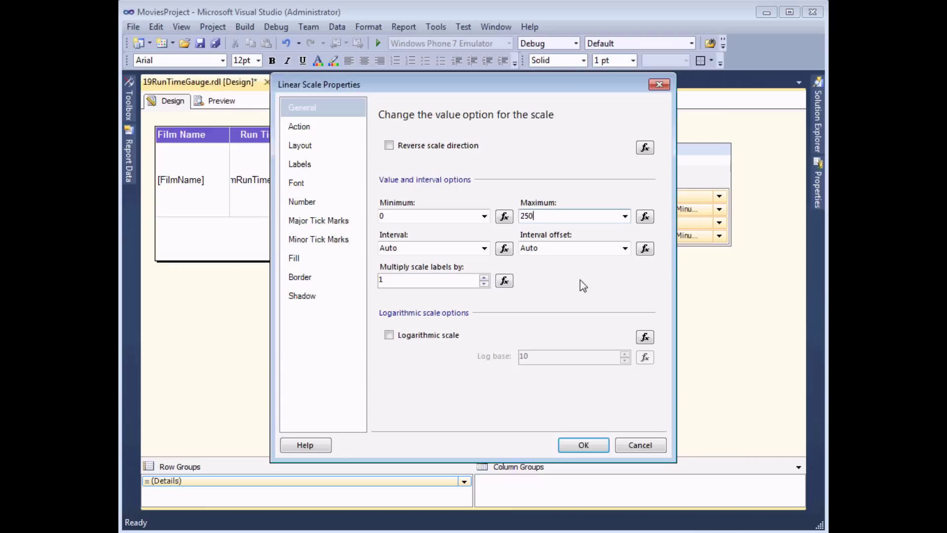
# Set the scale's number format to Default, apply the scale properties and preview the run time gauges in the report.
pyautogui.click(312, 202)
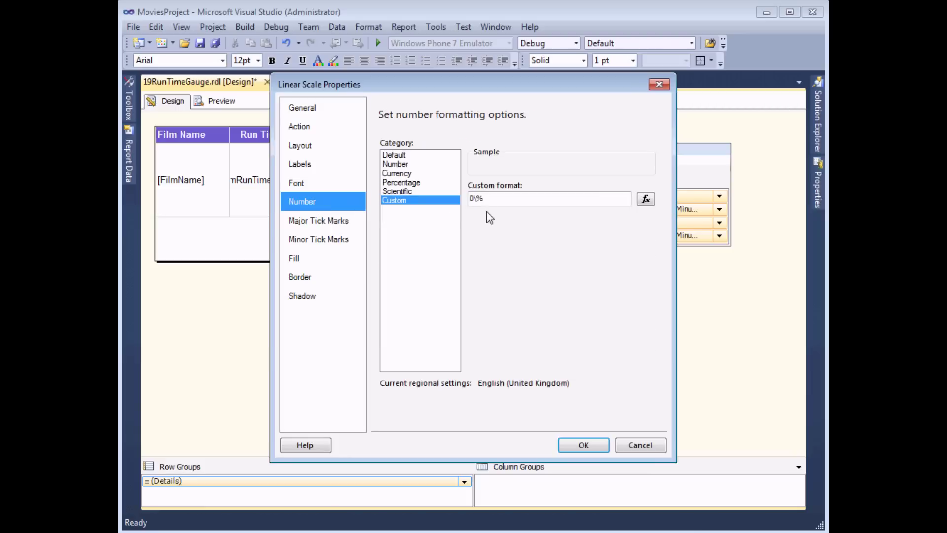
pyautogui.click(399, 156)
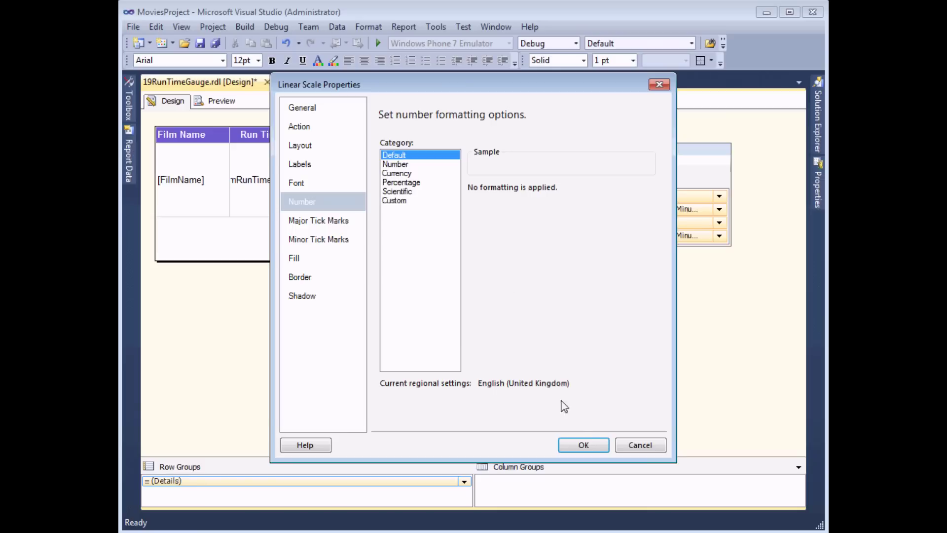
pyautogui.click(583, 445)
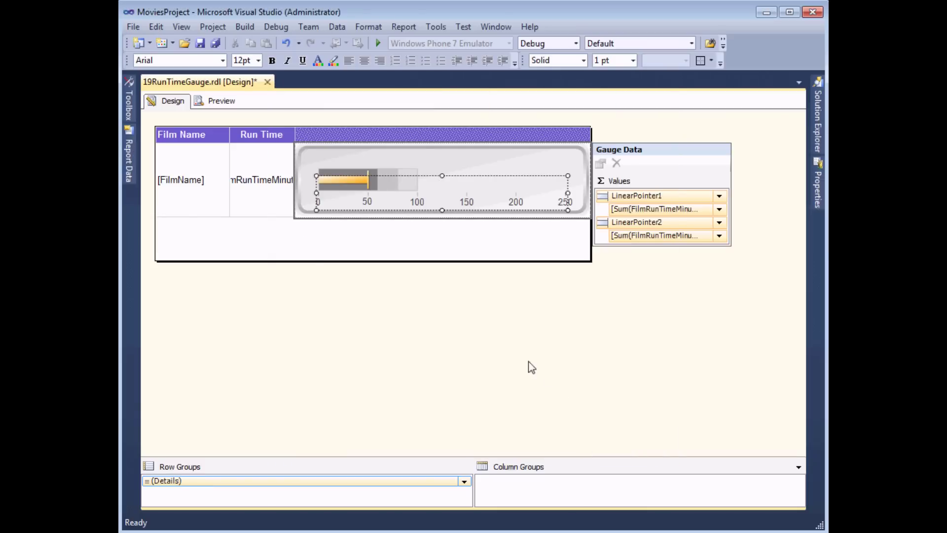
pyautogui.click(220, 99)
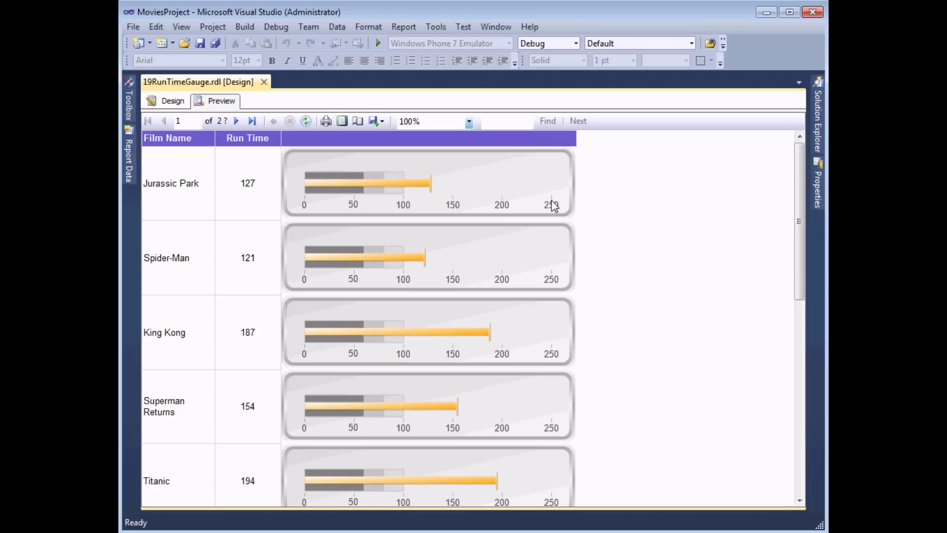
pyautogui.click(168, 103)
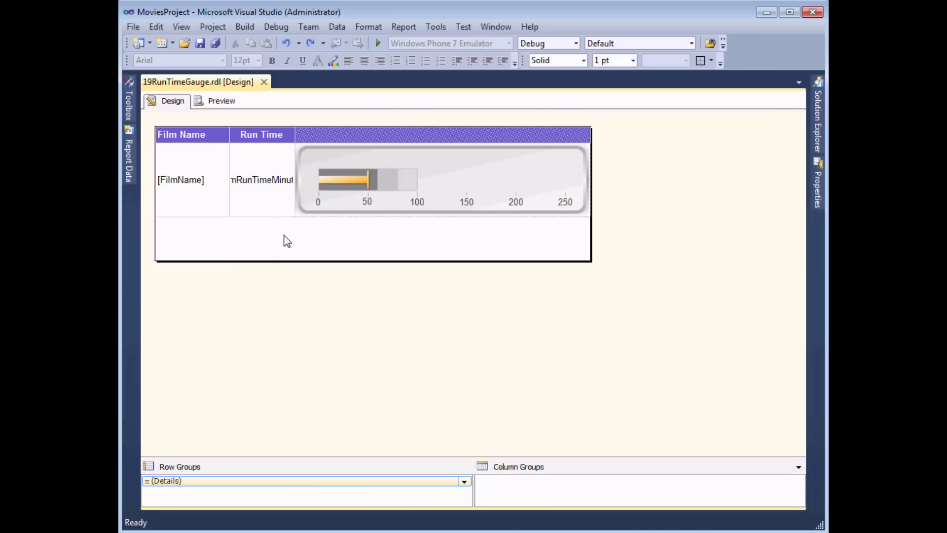
# Add a new range to the linear gauge in the film detail row.
pyautogui.click(447, 172)
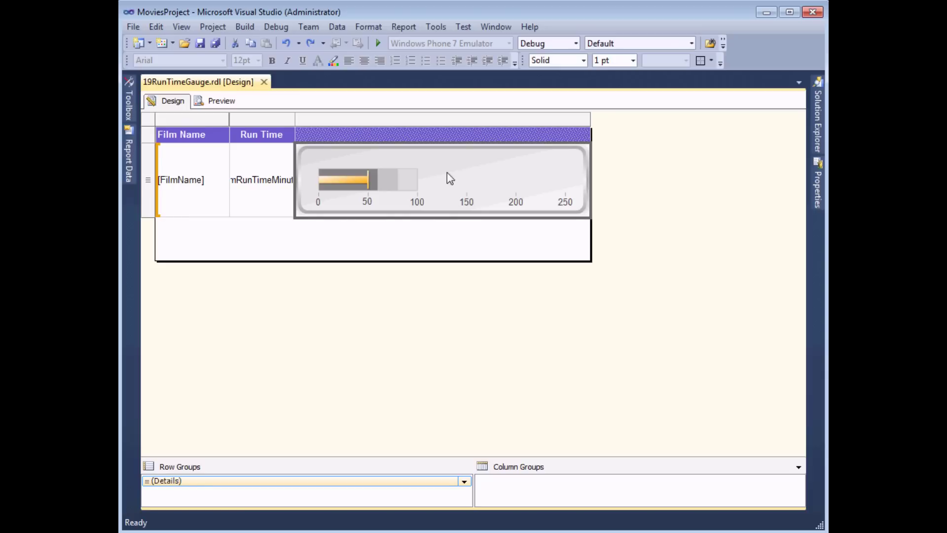
pyautogui.click(447, 172)
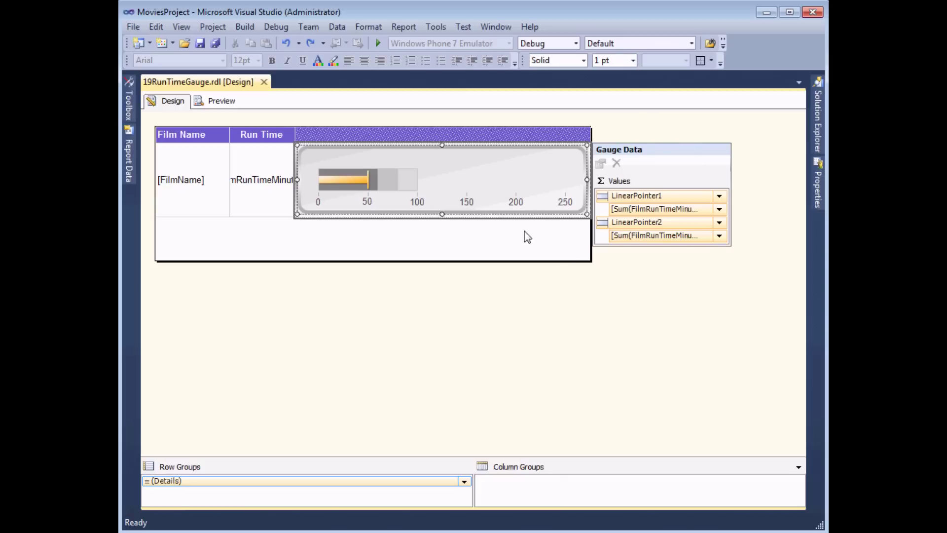
pyautogui.rightClick(452, 173)
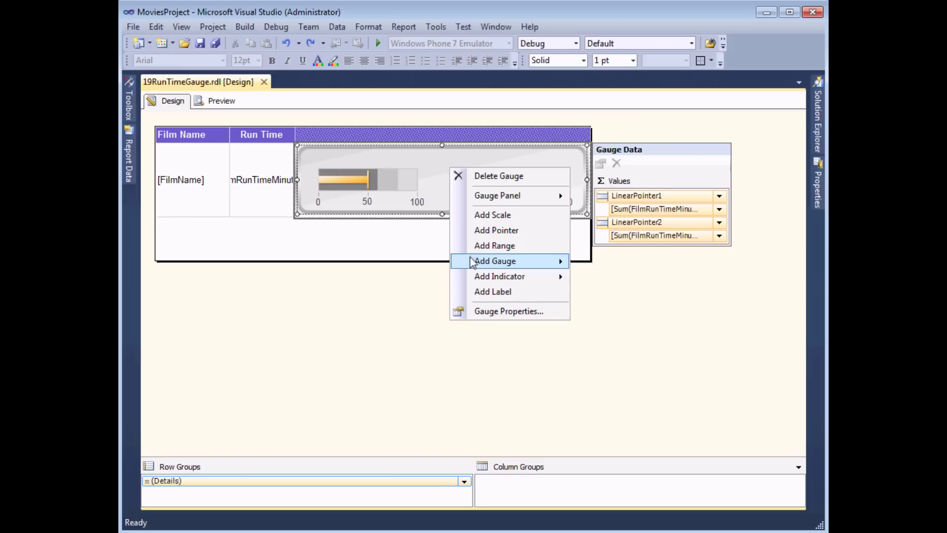
pyautogui.moveTo(462, 260)
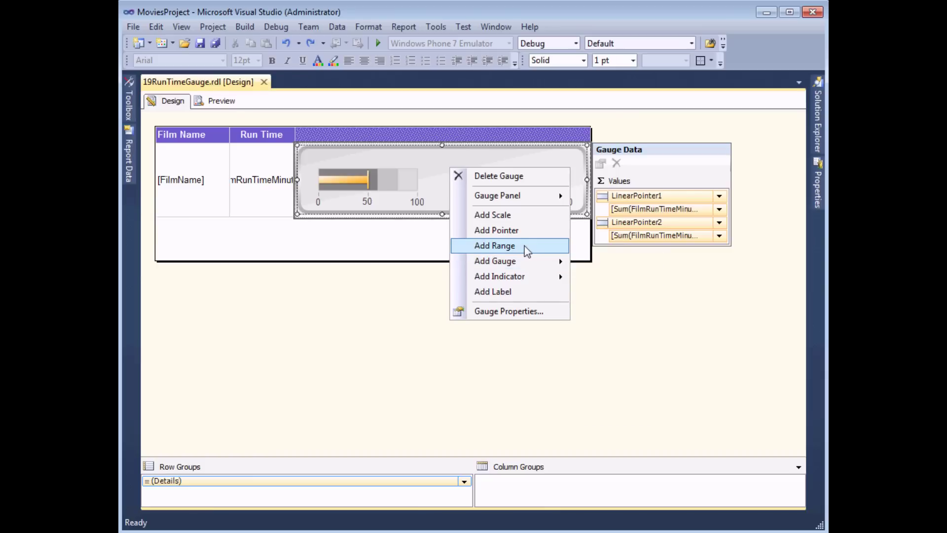
pyautogui.click(495, 246)
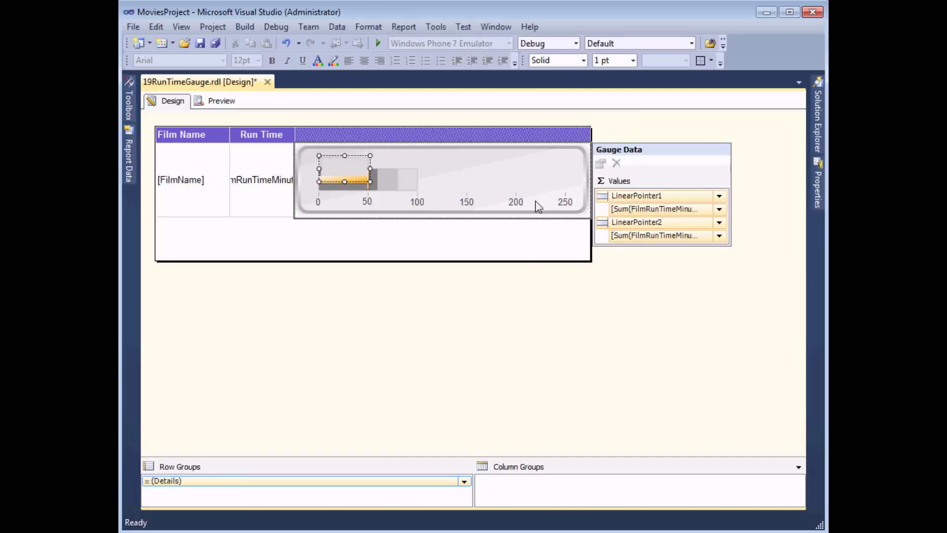
# Make the new range start at 200 and end at 250, with its placement relative to the scale set to Cross.
pyautogui.rightClick(357, 161)
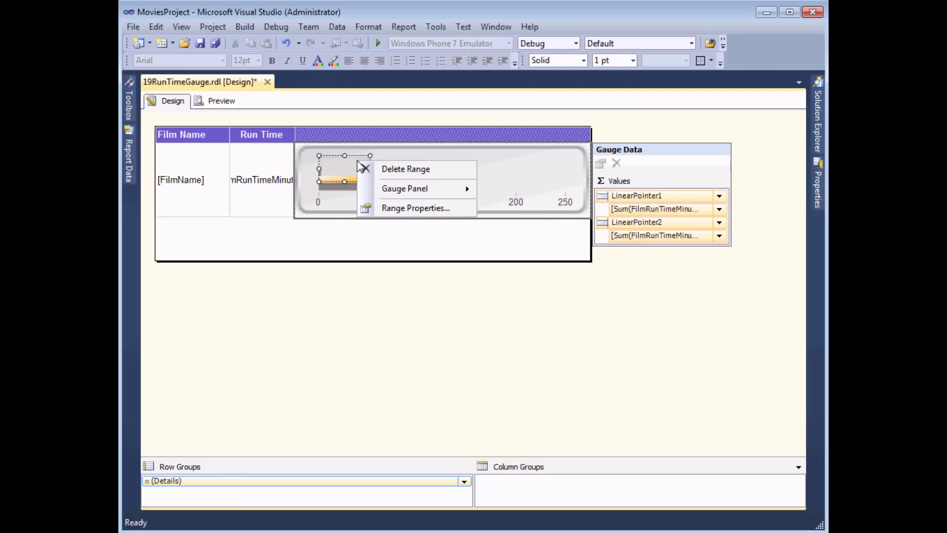
pyautogui.click(378, 208)
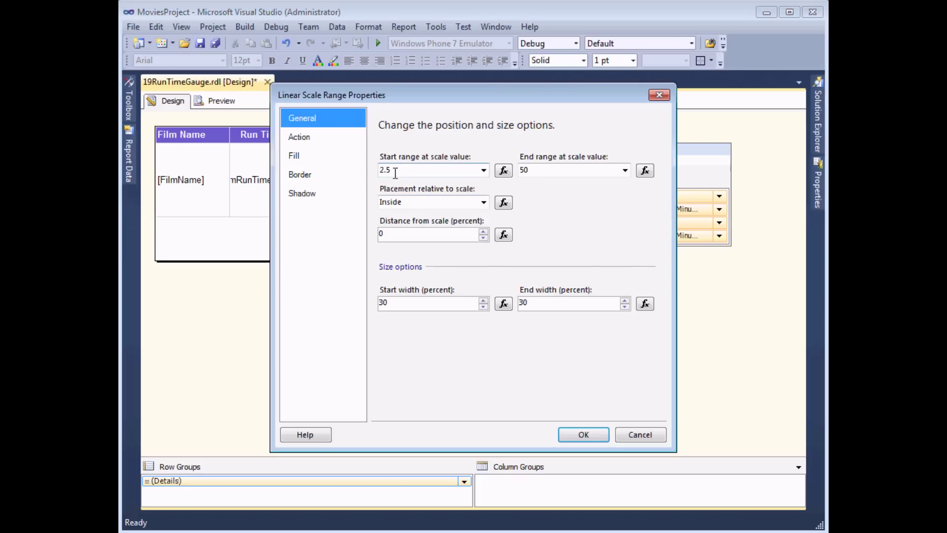
pyautogui.moveTo(396, 173); pyautogui.dragTo(378, 170)
pyautogui.write('200')
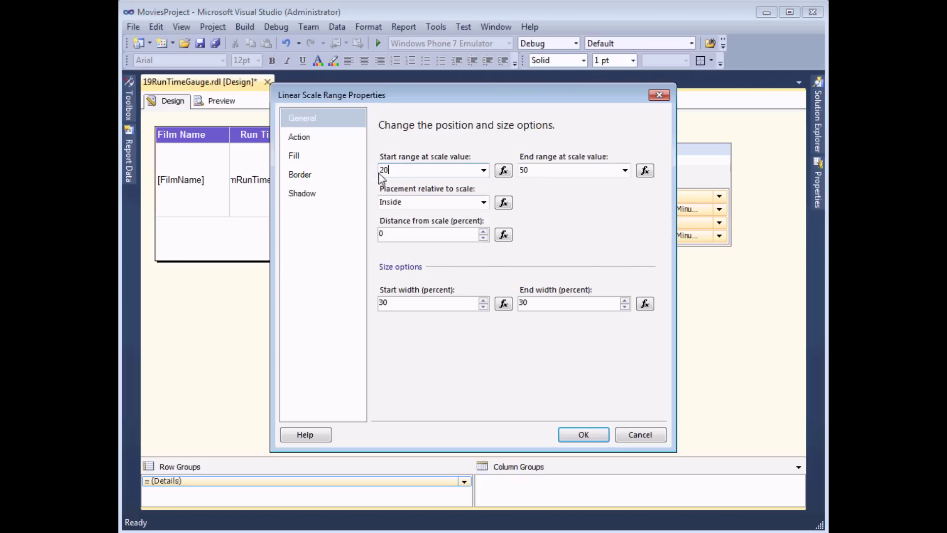
pyautogui.doubleClick(522, 171)
pyautogui.click(521, 170)
pyautogui.write('2')
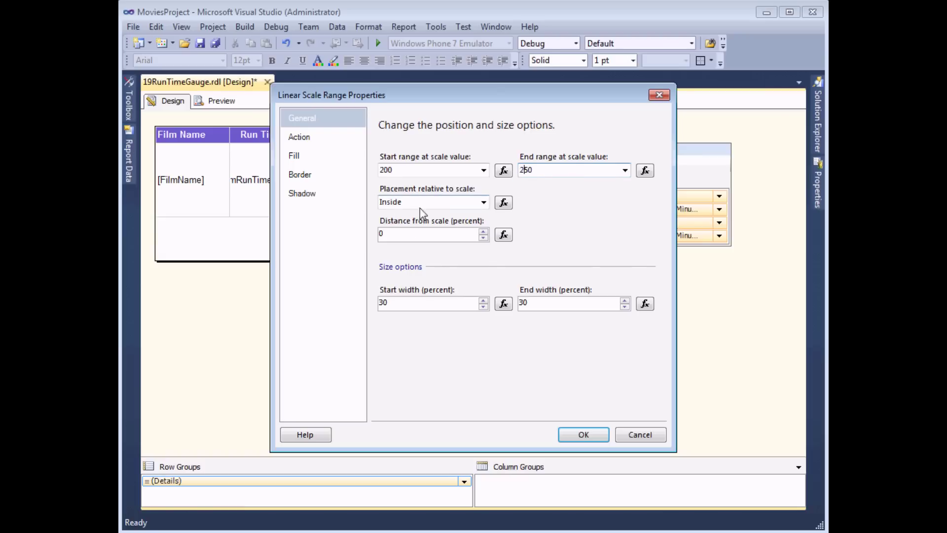
pyautogui.click(484, 205)
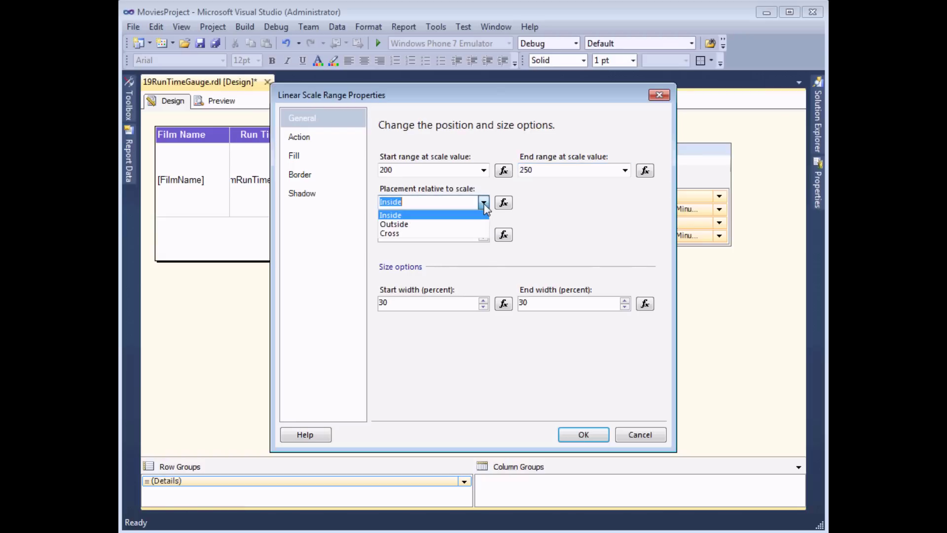
pyautogui.click(407, 234)
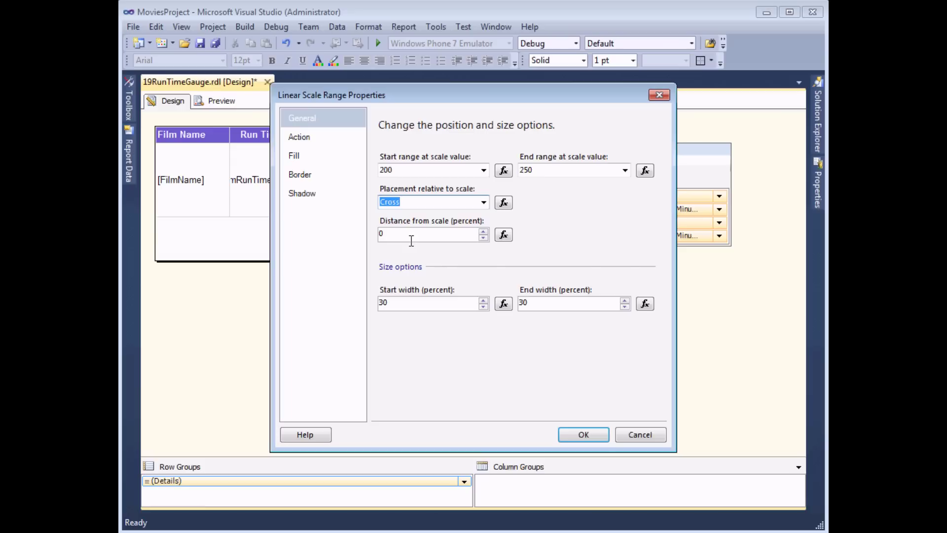
# Fill the new range with solid white and apply the range properties.
pyautogui.click(309, 156)
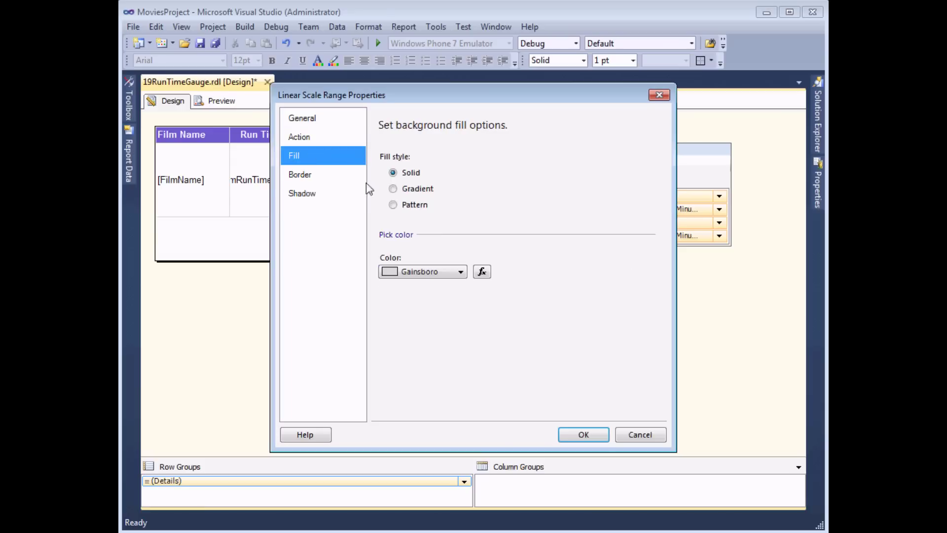
pyautogui.click(460, 272)
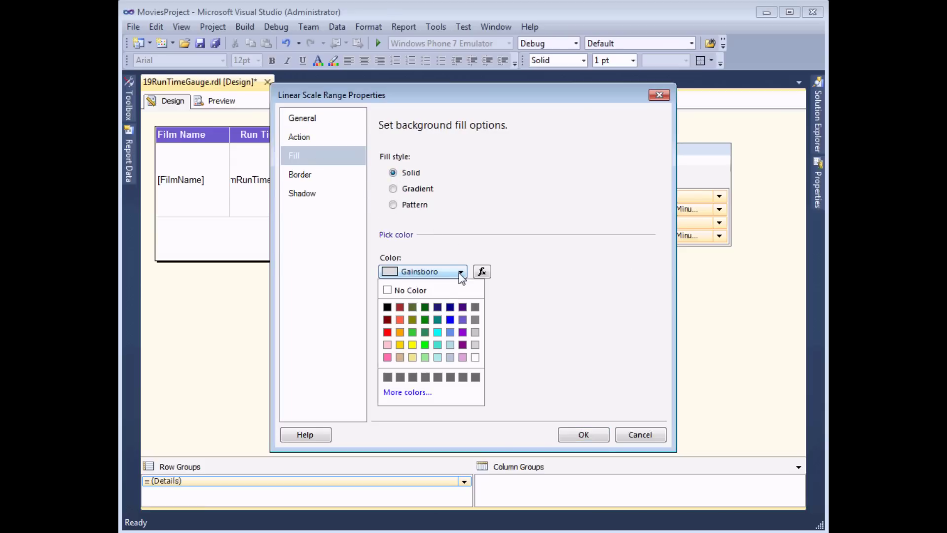
pyautogui.click(476, 359)
pyautogui.click(582, 436)
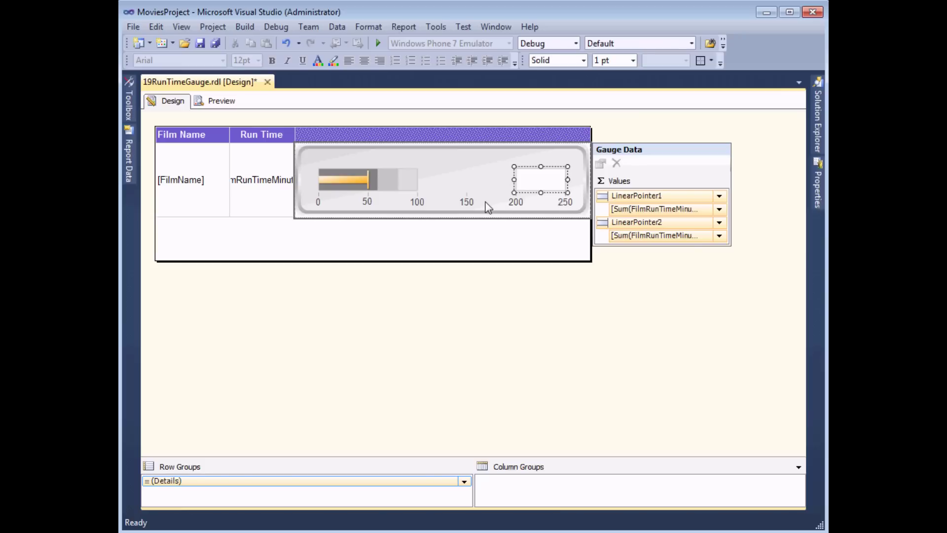
# Change the lightest of the original grey ranges so it starts at 150 and ends at 200.
pyautogui.click(412, 171)
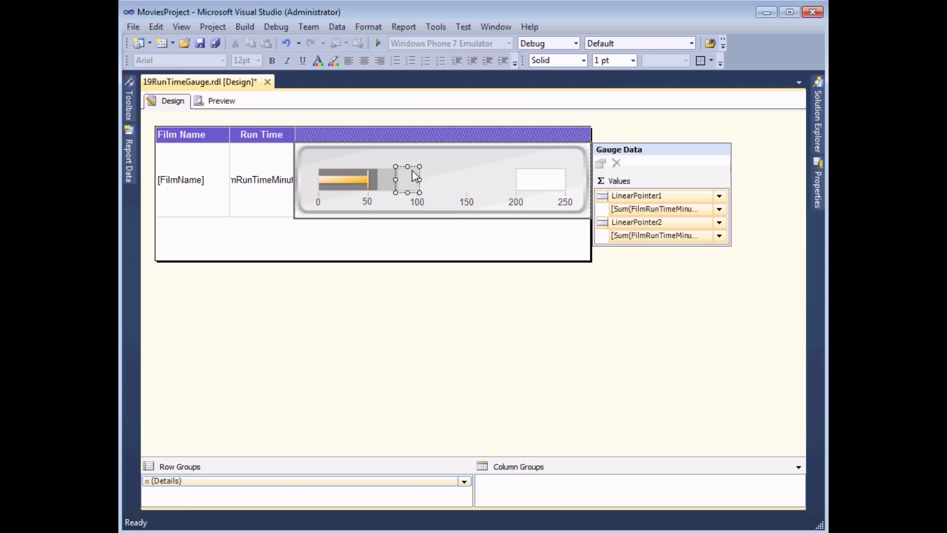
pyautogui.rightClick(412, 172)
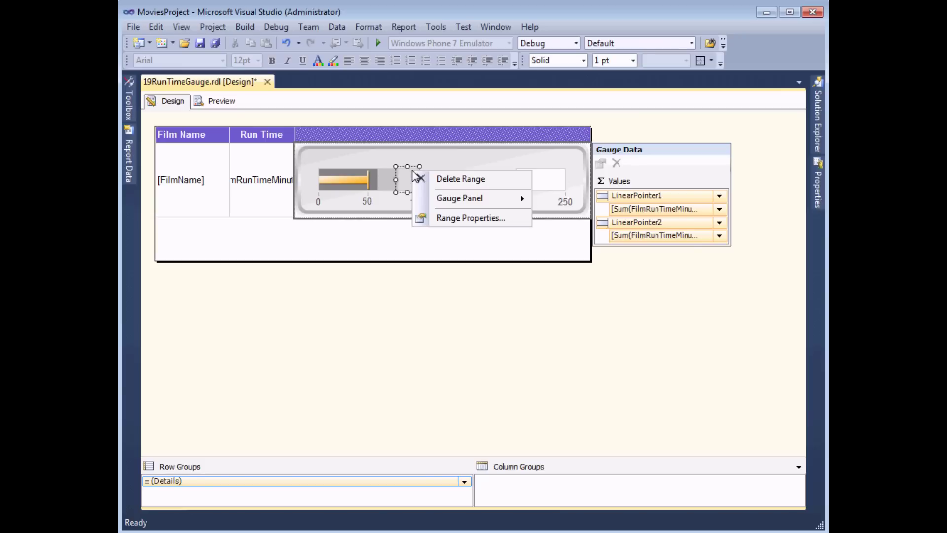
pyautogui.click(439, 217)
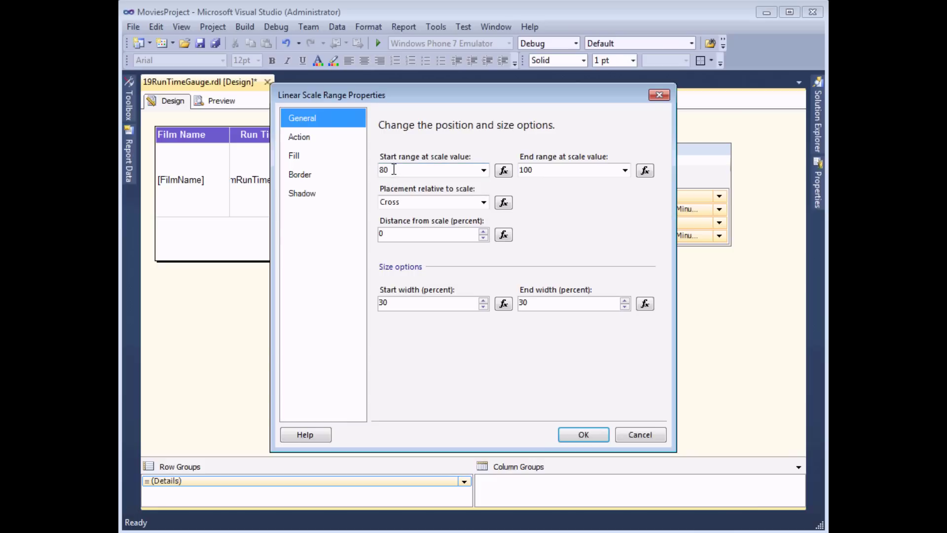
pyautogui.moveTo(392, 170); pyautogui.dragTo(379, 173)
pyautogui.write('150')
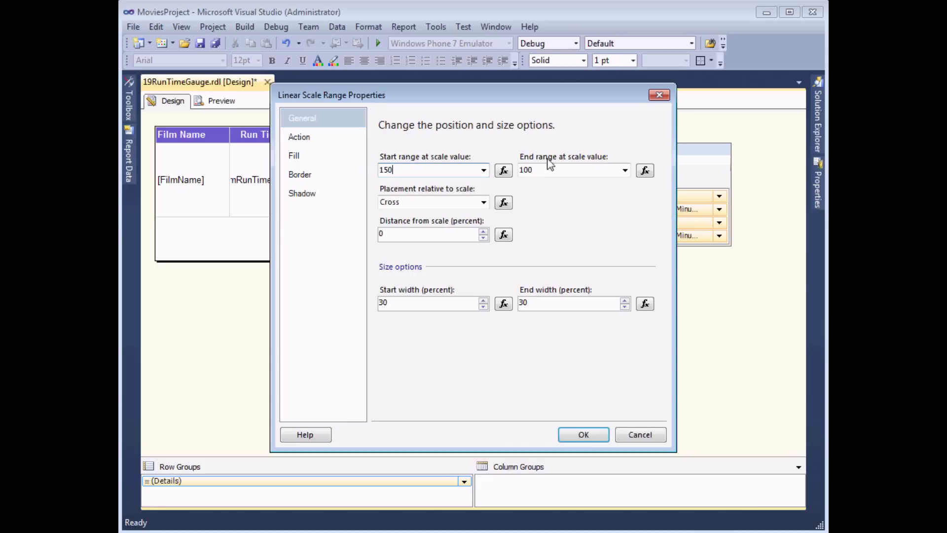
pyautogui.doubleClick(535, 169)
pyautogui.write('200')
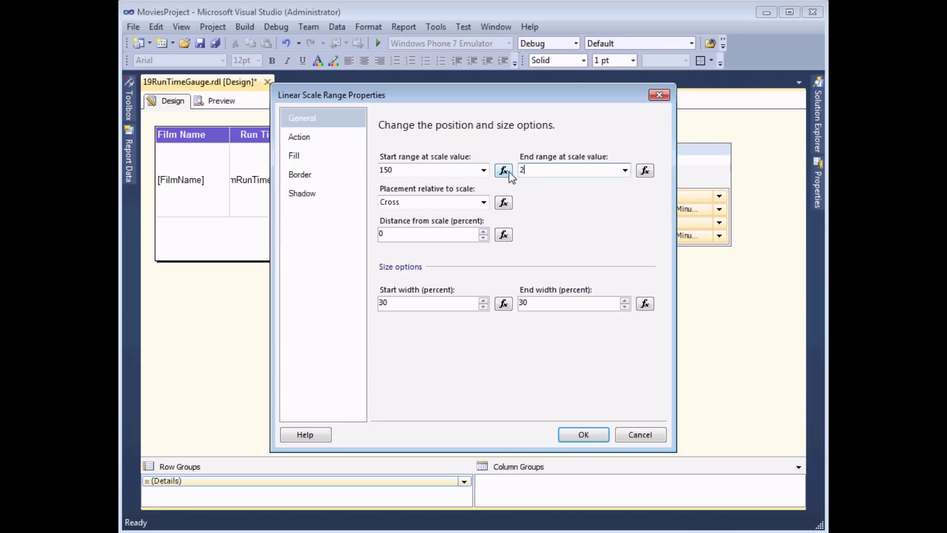
pyautogui.click(584, 435)
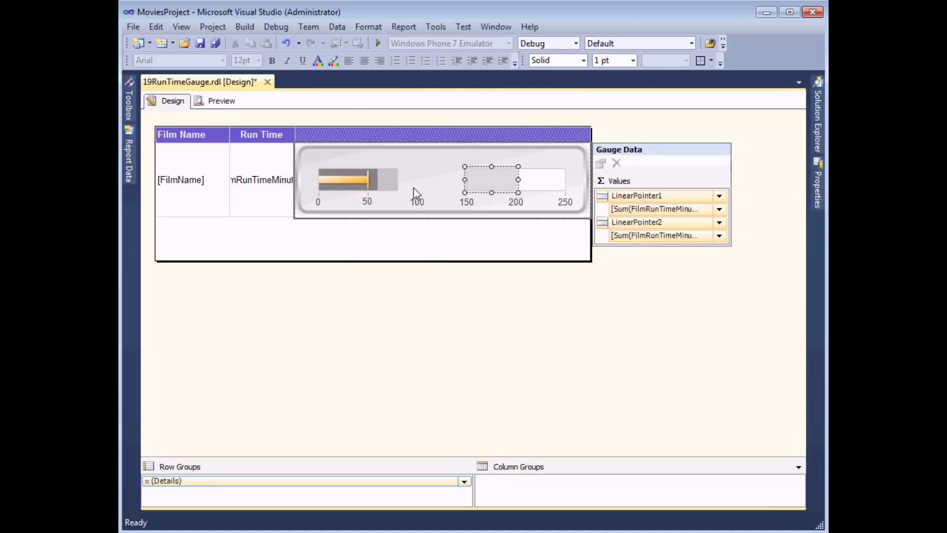
# Change the mid-grey range so it starts at 100 and ends at 150.
pyautogui.rightClick(395, 173)
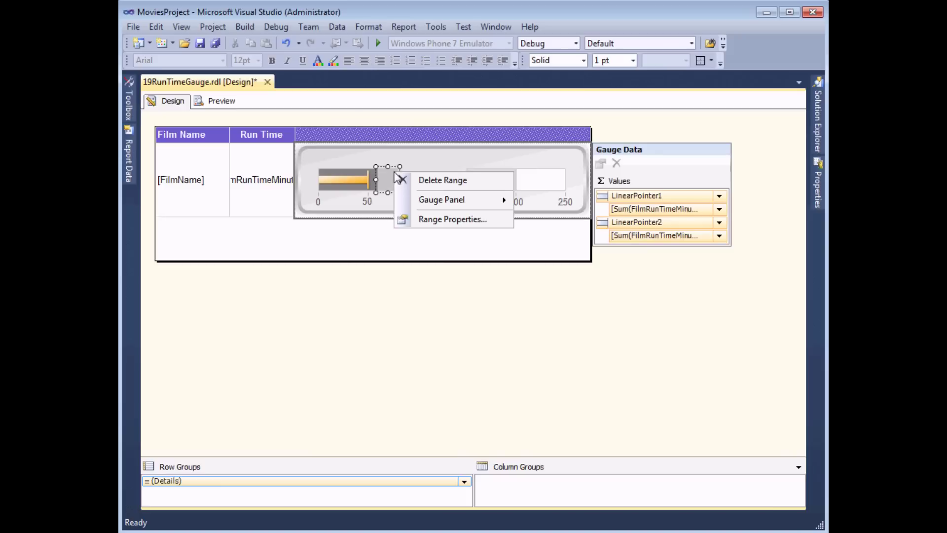
pyautogui.click(439, 219)
pyautogui.moveTo(393, 171); pyautogui.dragTo(373, 177)
pyautogui.write('100')
pyautogui.press('Tab')
pyautogui.write('150')
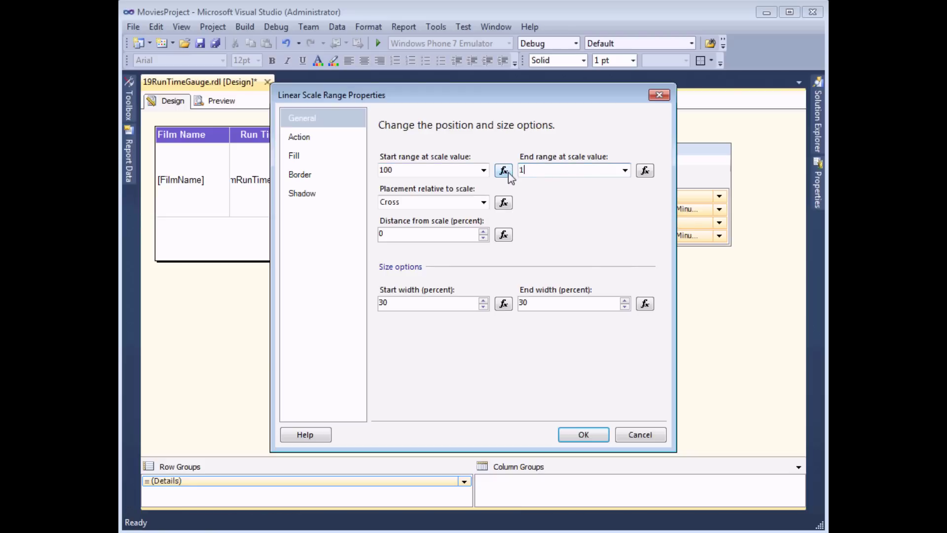
pyautogui.click(584, 435)
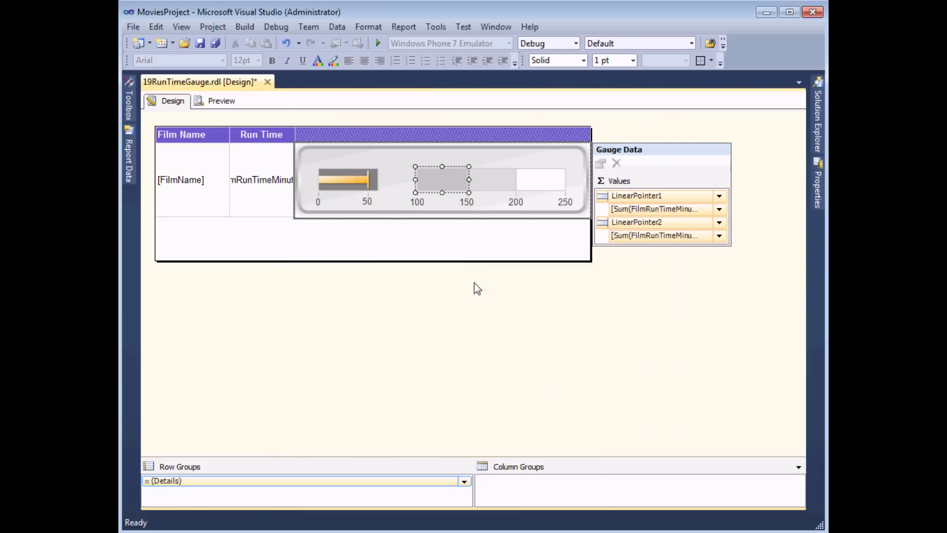
# Set the end value of the darkest range, which starts at 0, to 100.
pyautogui.click(377, 171)
pyautogui.rightClick(376, 171)
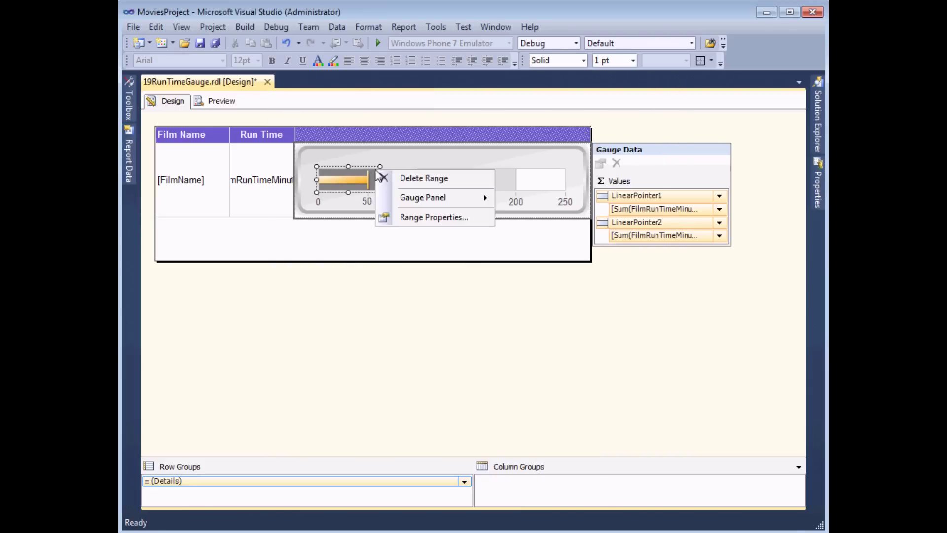
pyautogui.click(424, 218)
pyautogui.doubleClick(524, 170)
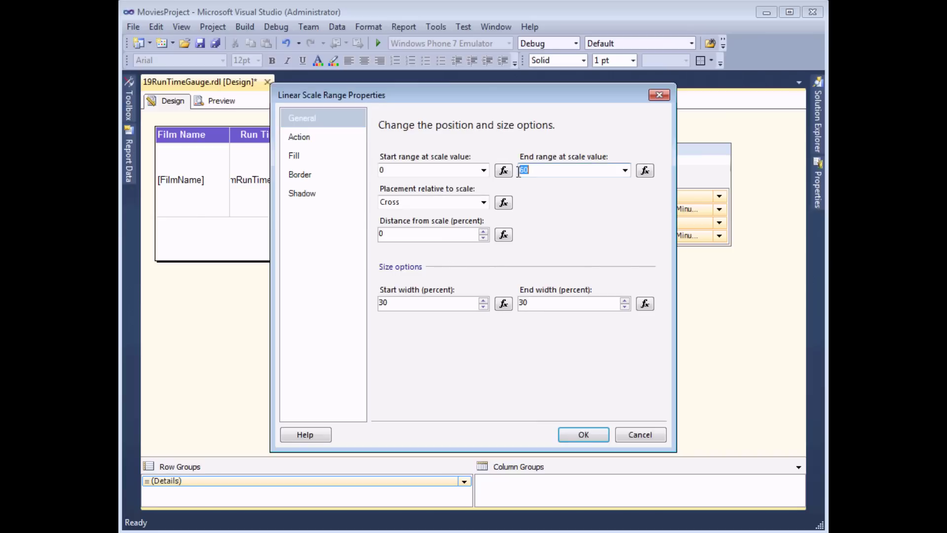
pyautogui.write('100')
pyautogui.click(584, 435)
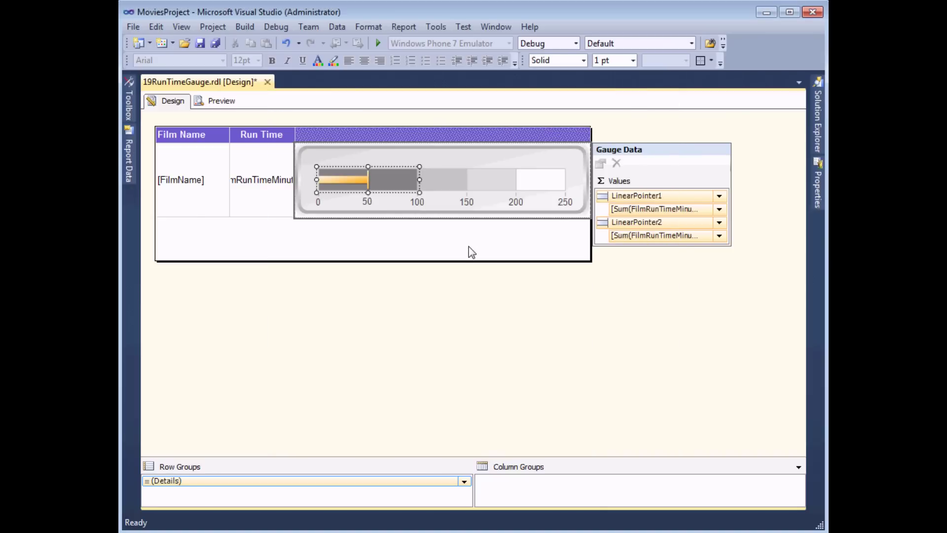
# Preview the report, look through the films' run time gauges with the adjusted ranges, and return to the design view.
pyautogui.click(223, 101)
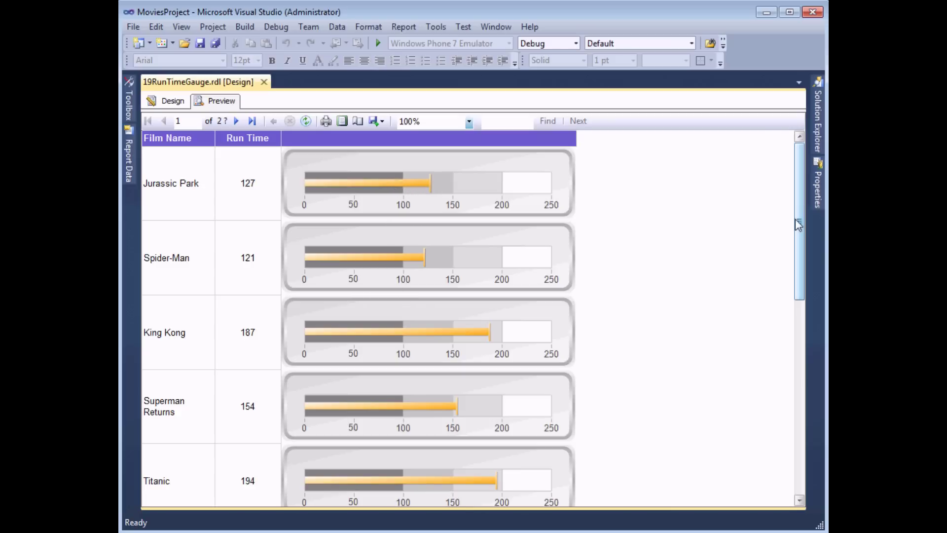
pyautogui.moveTo(804, 223); pyautogui.dragTo(806, 258)
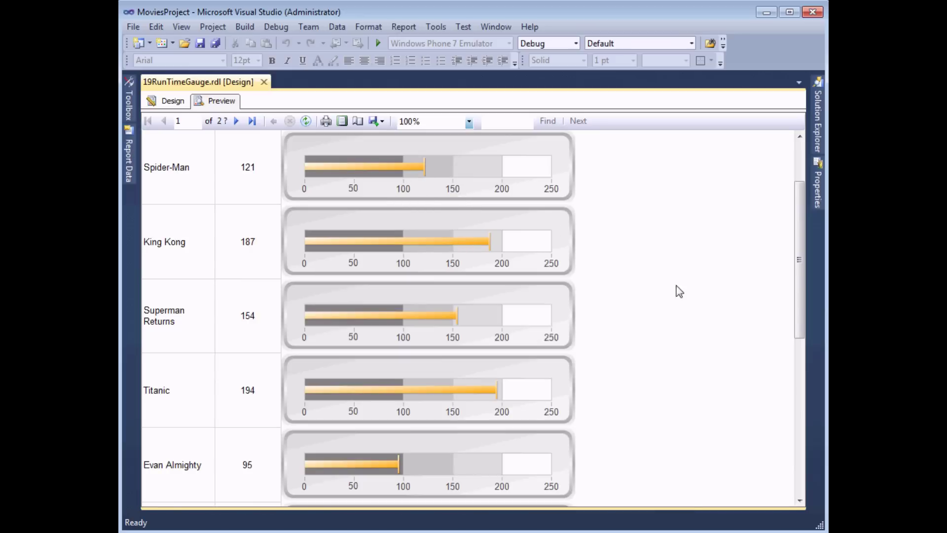
pyautogui.moveTo(803, 270); pyautogui.dragTo(803, 225)
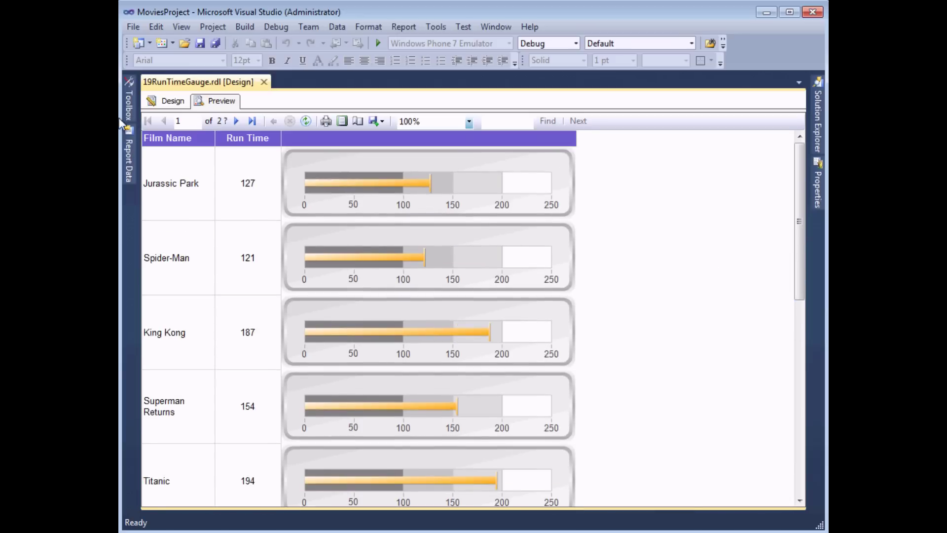
pyautogui.click(168, 102)
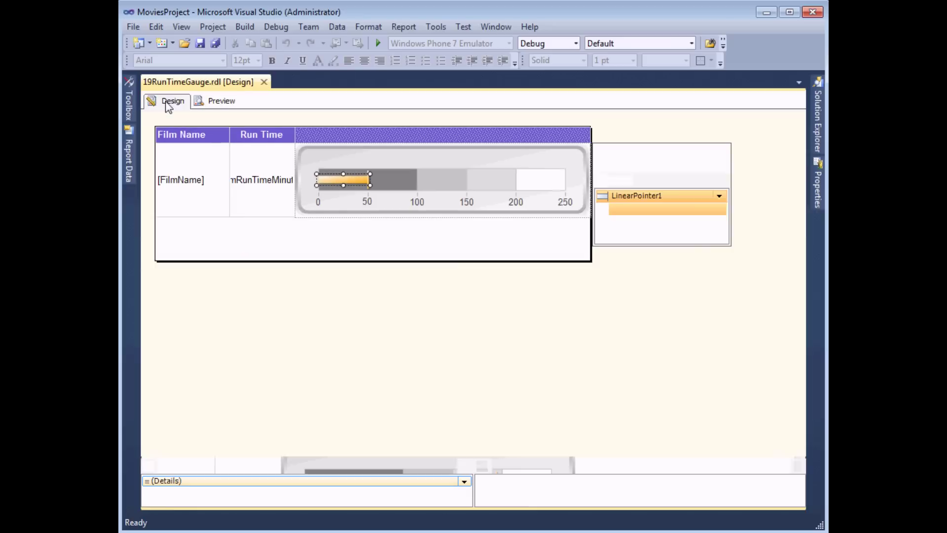
# Replace the fixed secondary gradient fill colour of the bar pointer (LinearPointer1) with the start of a Switch expression.
pyautogui.click(356, 185)
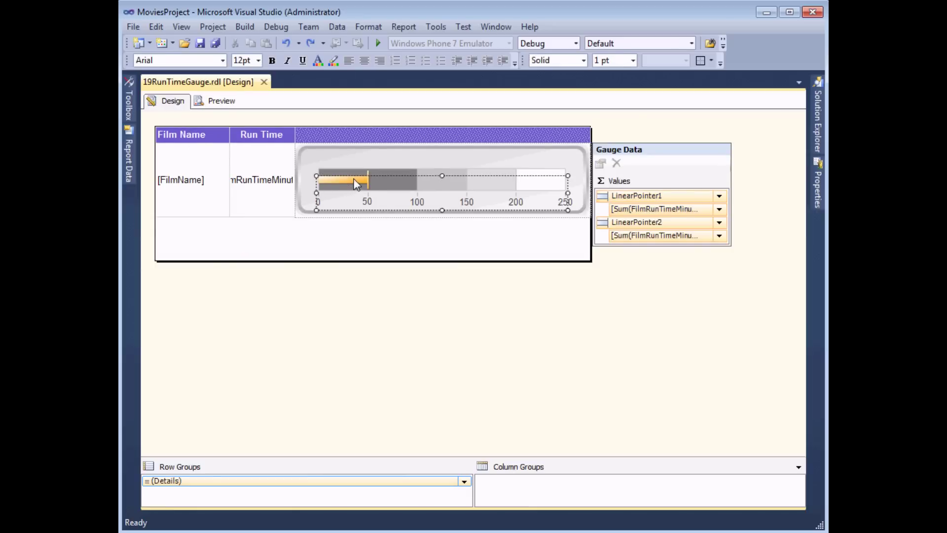
pyautogui.click(357, 185)
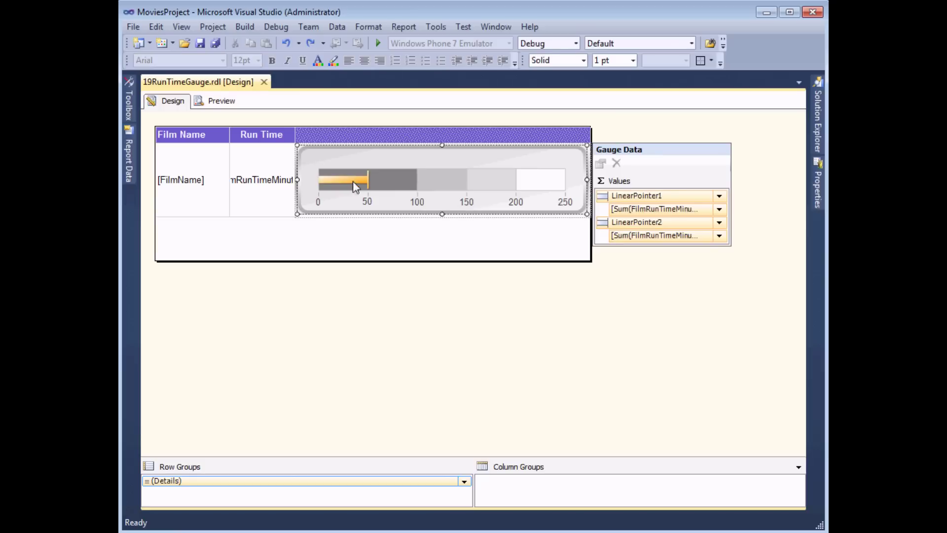
pyautogui.click(333, 183)
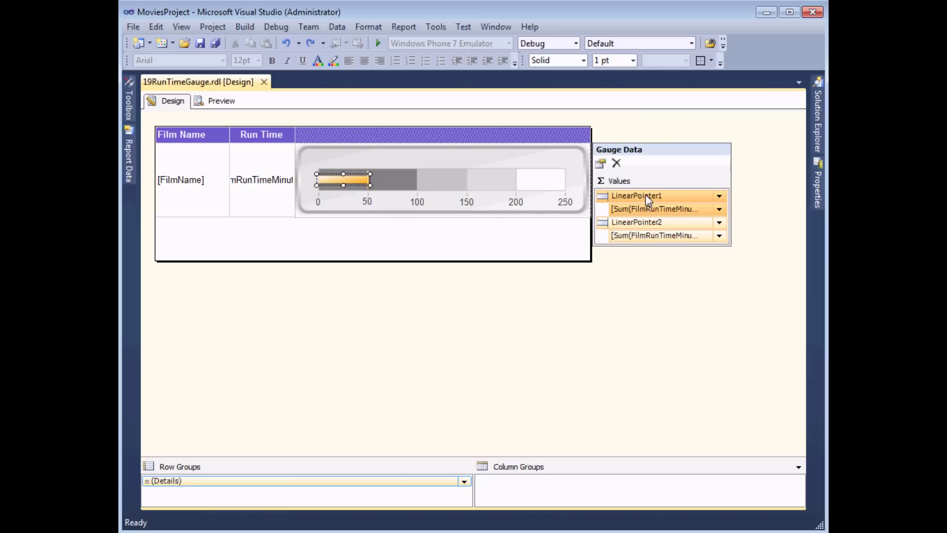
pyautogui.rightClick(348, 179)
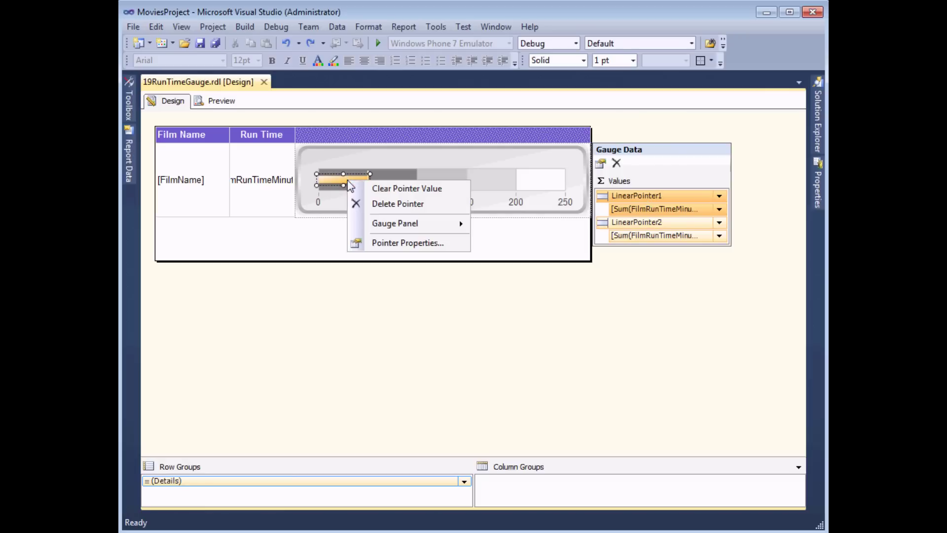
pyautogui.click(394, 243)
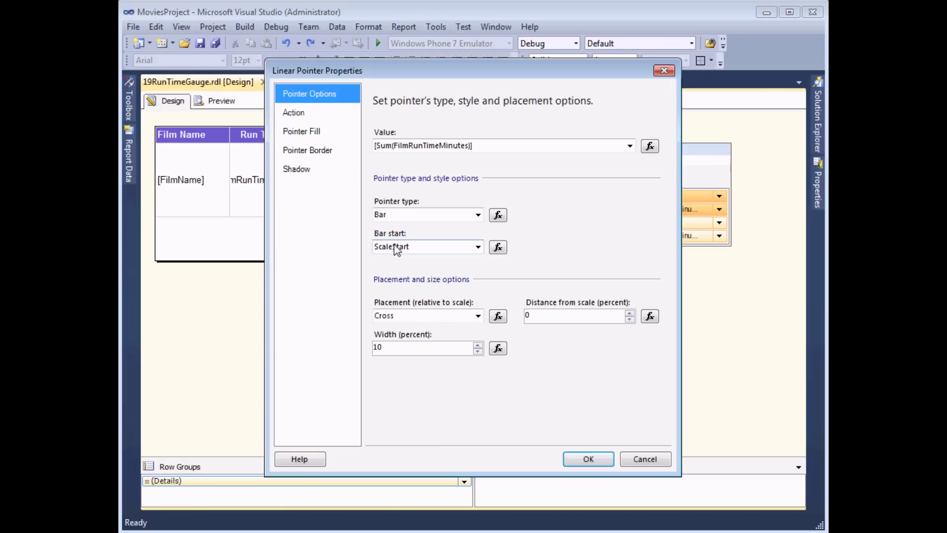
pyautogui.click(307, 137)
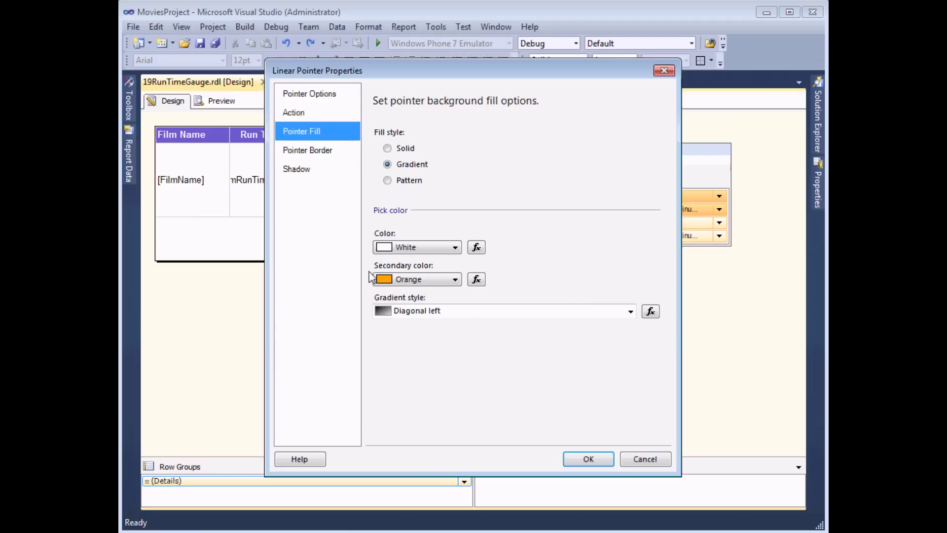
pyautogui.click(477, 280)
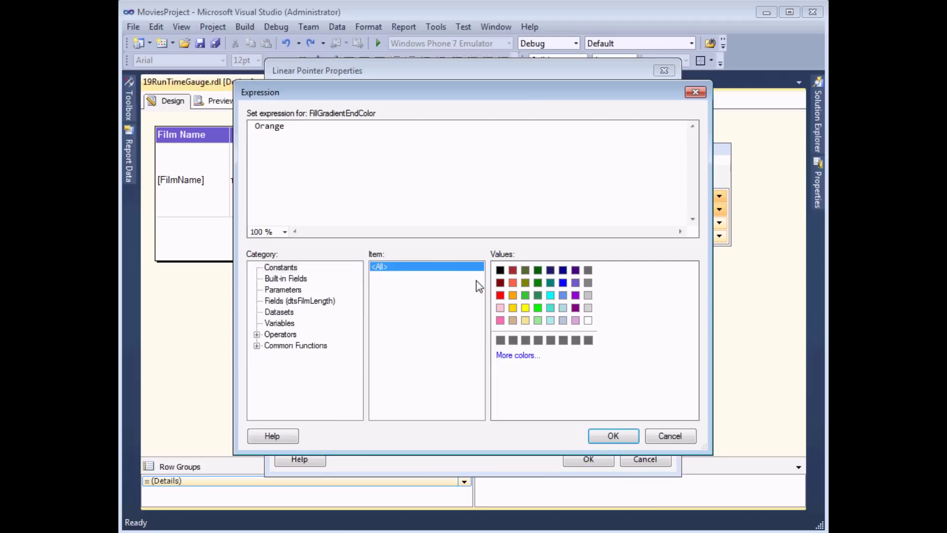
pyautogui.moveTo(286, 127); pyautogui.dragTo(243, 130)
pyautogui.press('Delete')
pyautogui.click(256, 346)
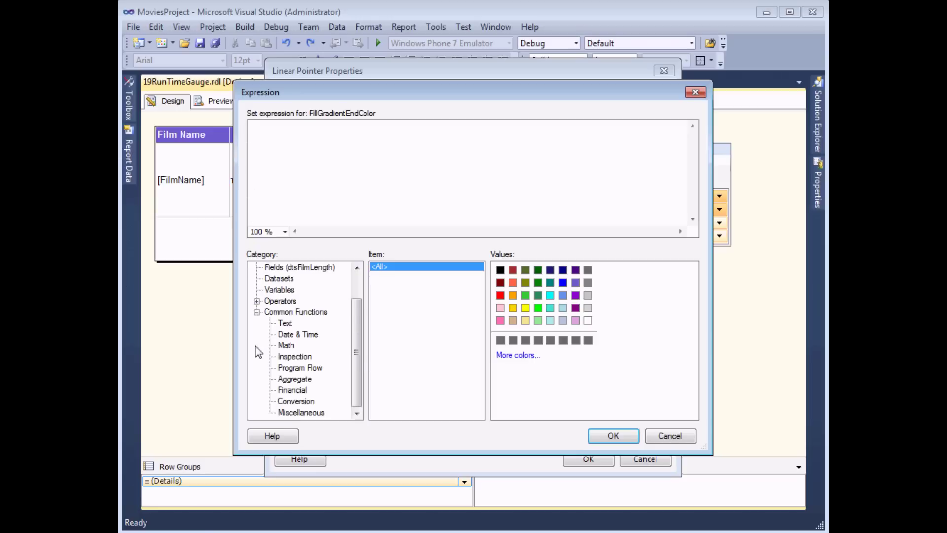
pyautogui.click(297, 369)
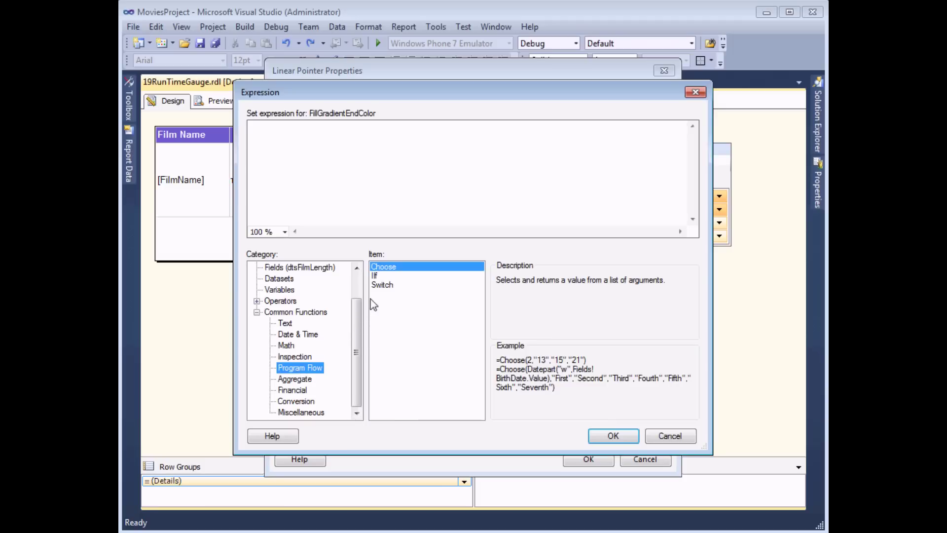
pyautogui.doubleClick(382, 285)
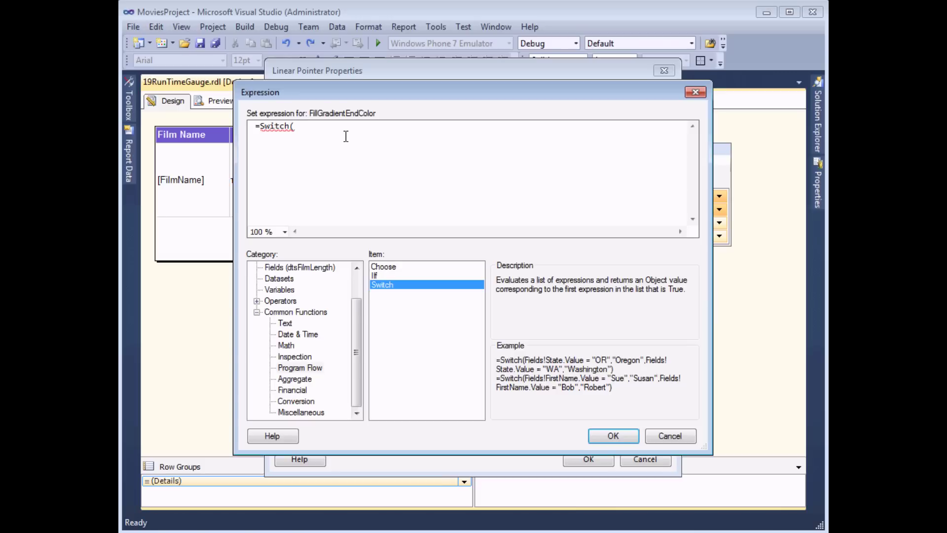
# Add the first Switch case so that a FilmRunTimeMinutes value below 100 gives LimeGreen.
pyautogui.click(311, 270)
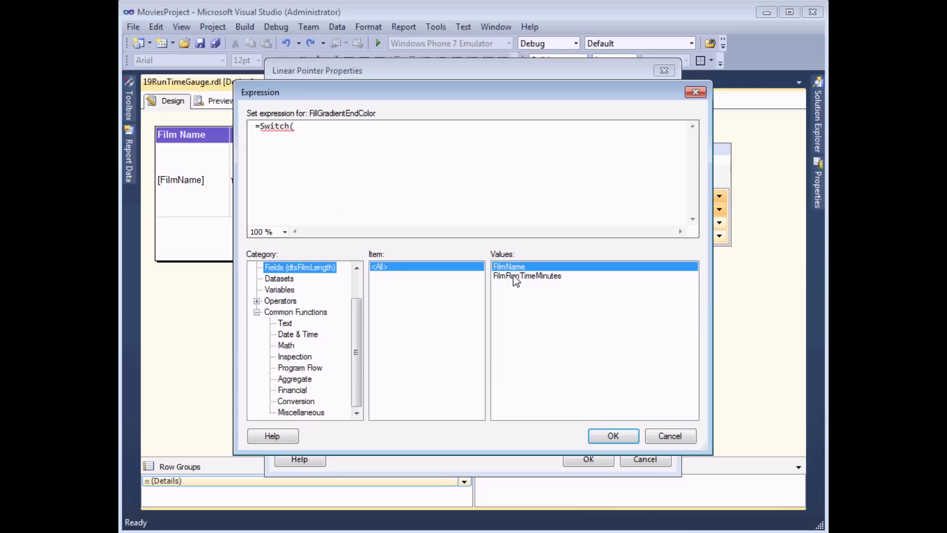
pyautogui.doubleClick(513, 275)
pyautogui.write('<100')
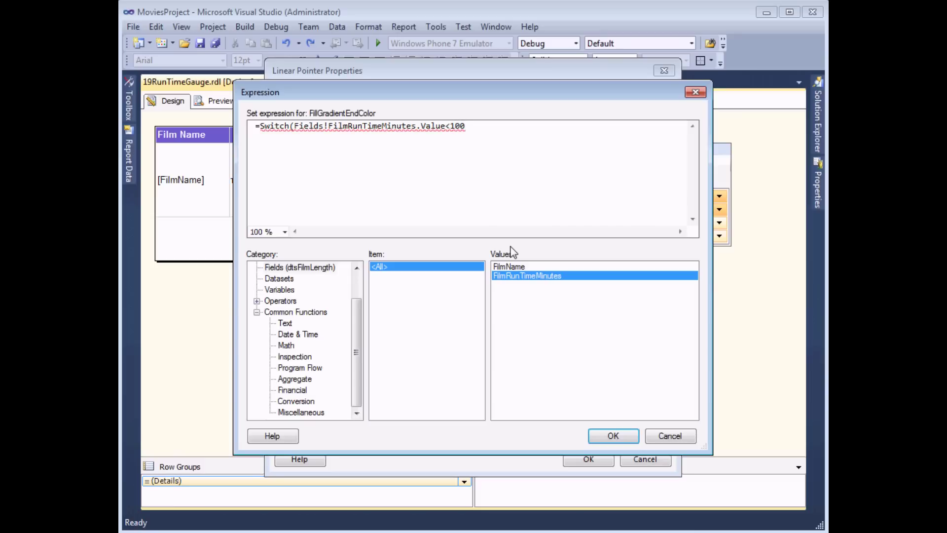
pyautogui.write(',')
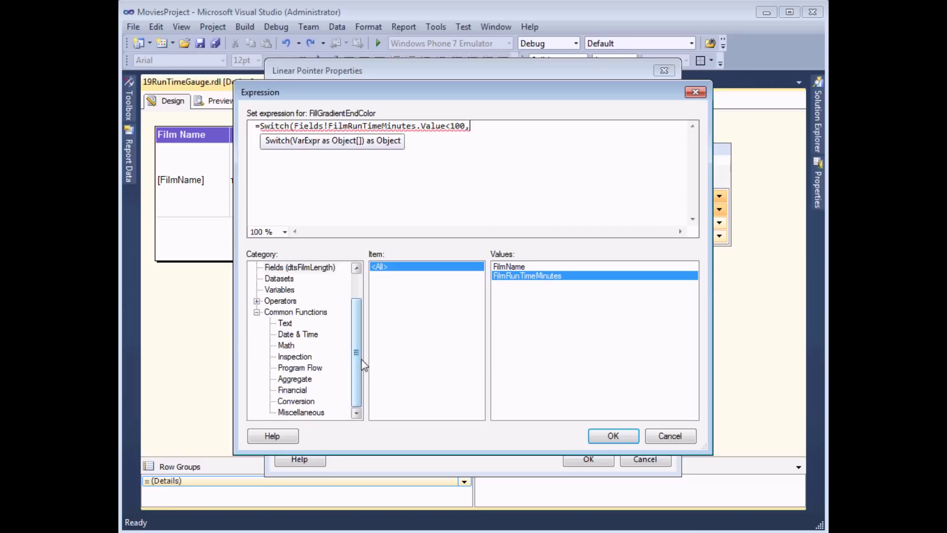
pyautogui.moveTo(363, 359); pyautogui.dragTo(363, 291)
pyautogui.click(285, 267)
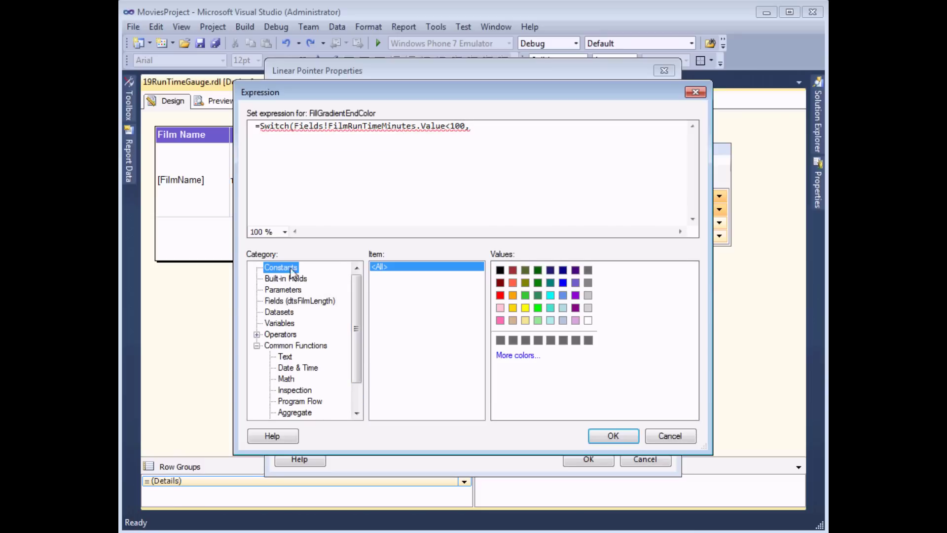
pyautogui.doubleClick(525, 296)
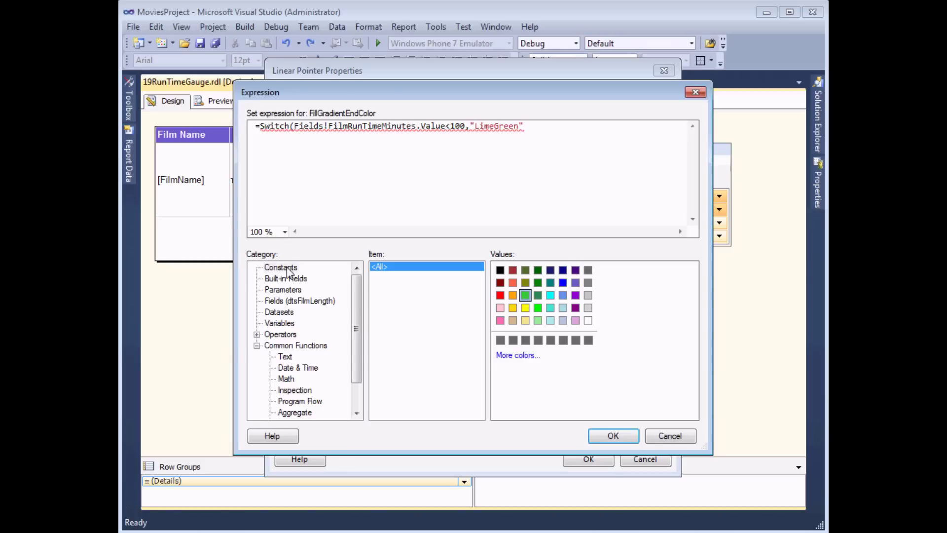
# Add a second Switch case so that a FilmRunTimeMinutes value below 150 gives Orange.
pyautogui.write(',')
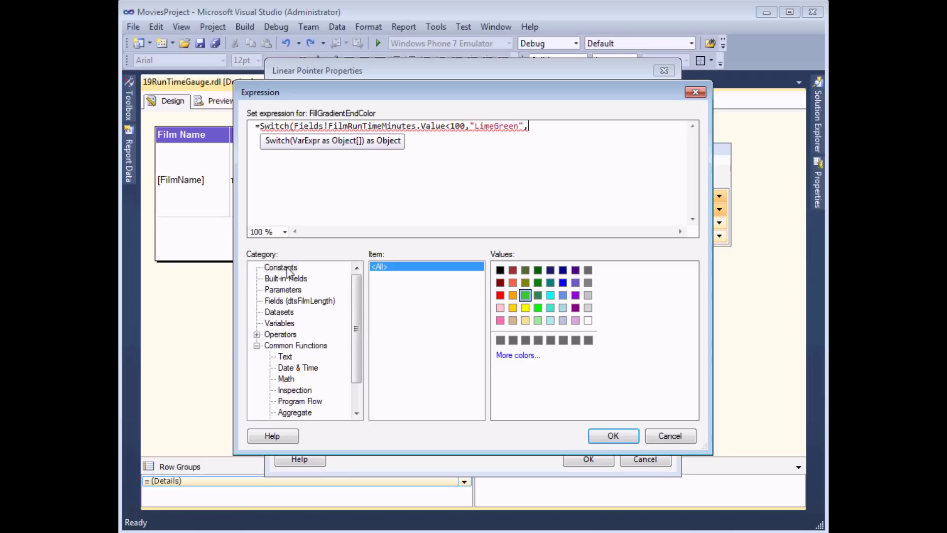
pyautogui.click(299, 300)
pyautogui.doubleClick(516, 277)
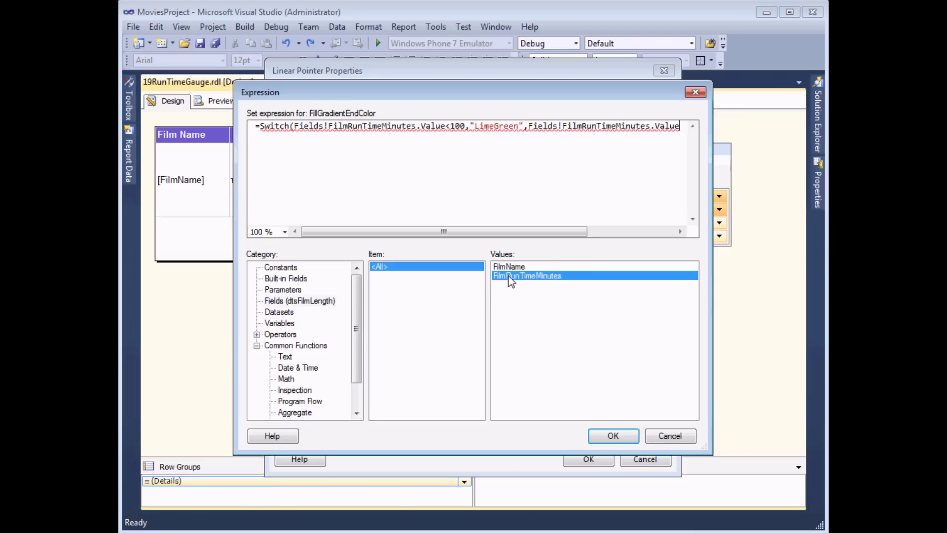
pyautogui.write('<150')
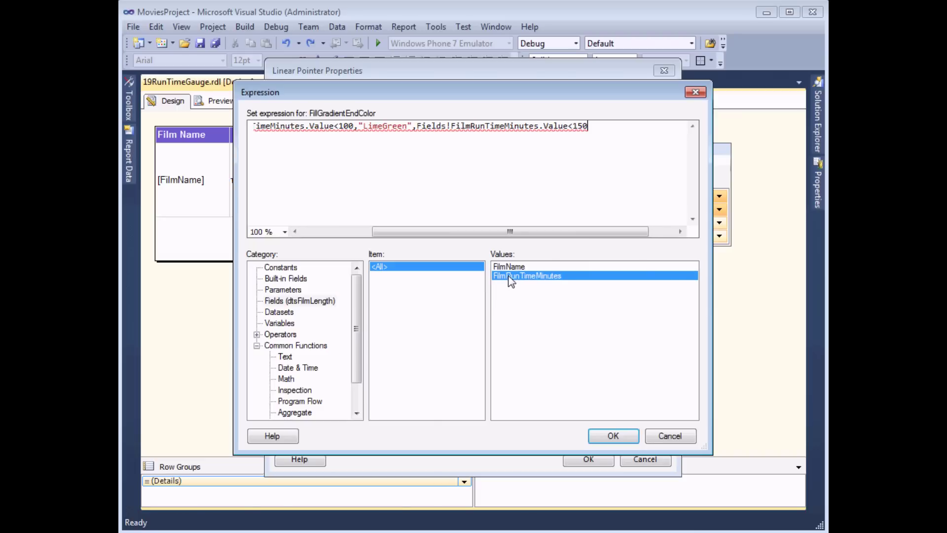
pyautogui.write(',')
pyautogui.click(290, 267)
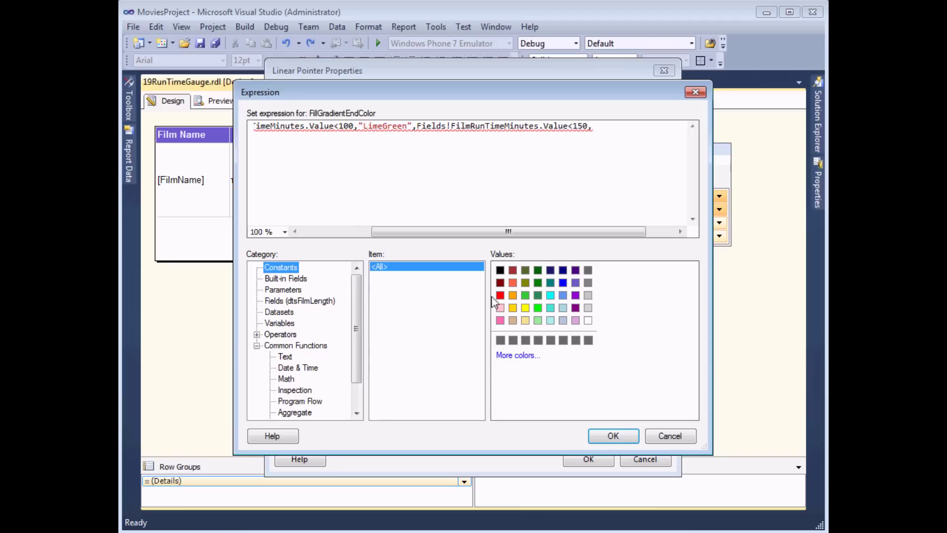
pyautogui.doubleClick(513, 295)
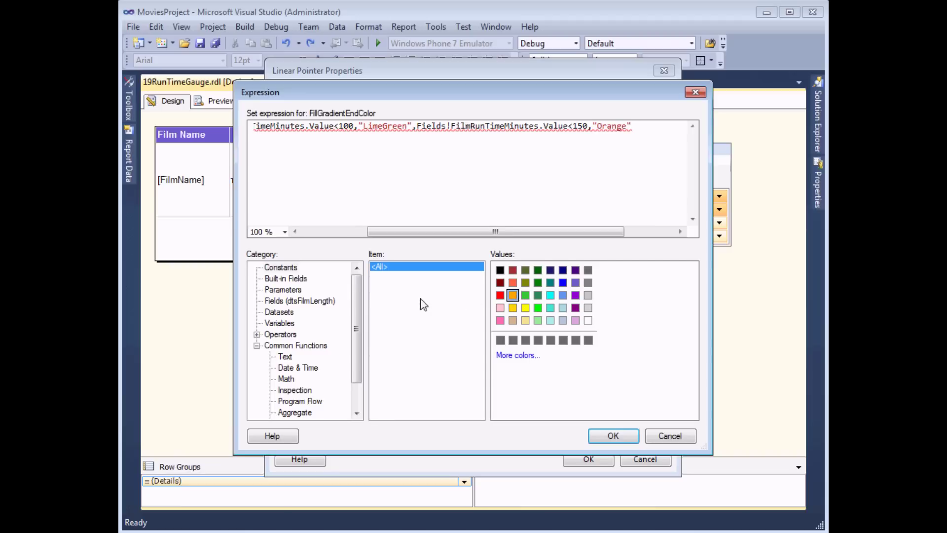
# Finish the Switch expression with a TRUE fallback case that gives Red, and add the closing bracket.
pyautogui.write(',TRUE,')
pyautogui.click(500, 295)
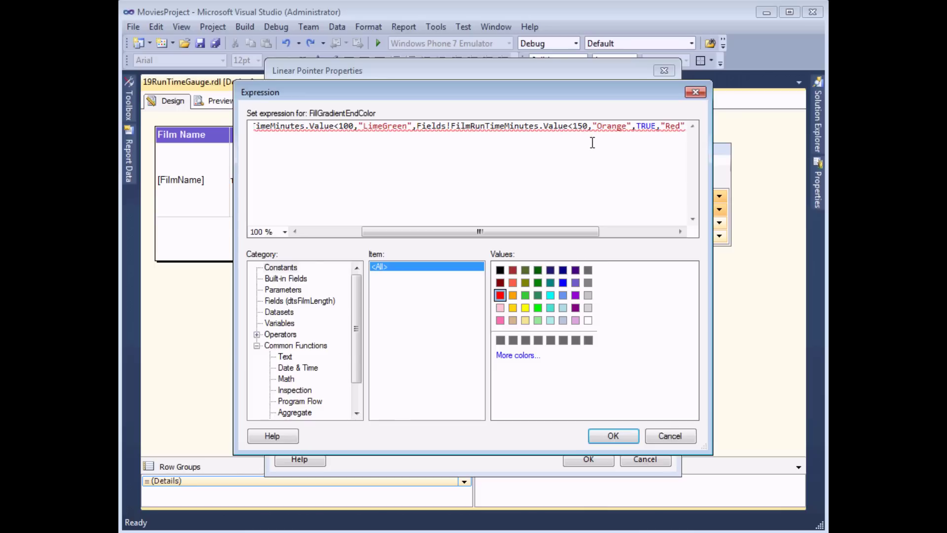
pyautogui.write(')')
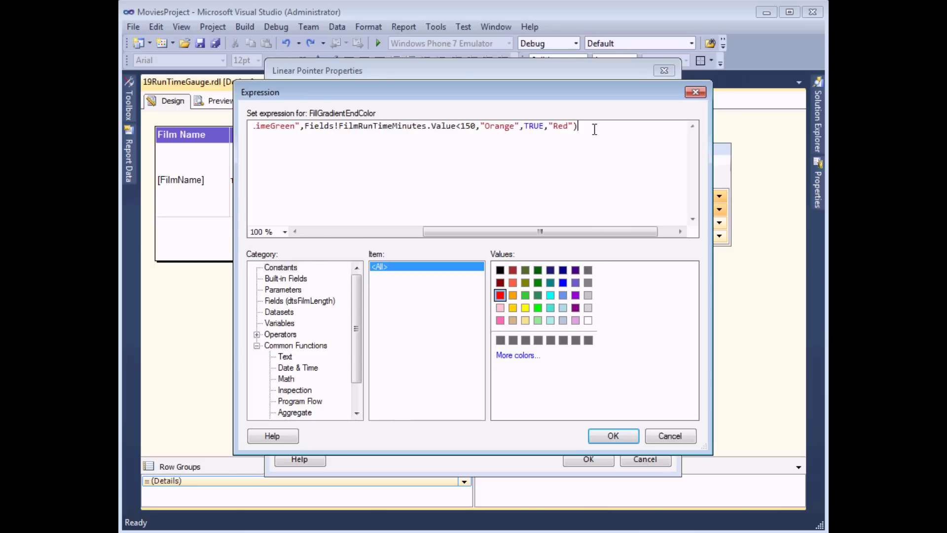
# Copy the whole Switch expression, then accept it and apply the bar pointer's properties.
pyautogui.moveTo(591, 126); pyautogui.dragTo(320, 145)
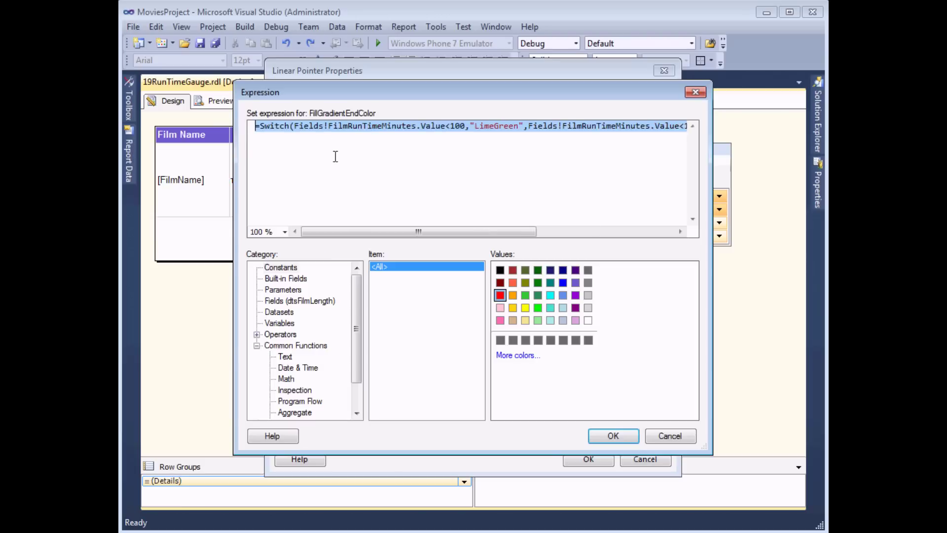
pyautogui.rightClick(314, 135)
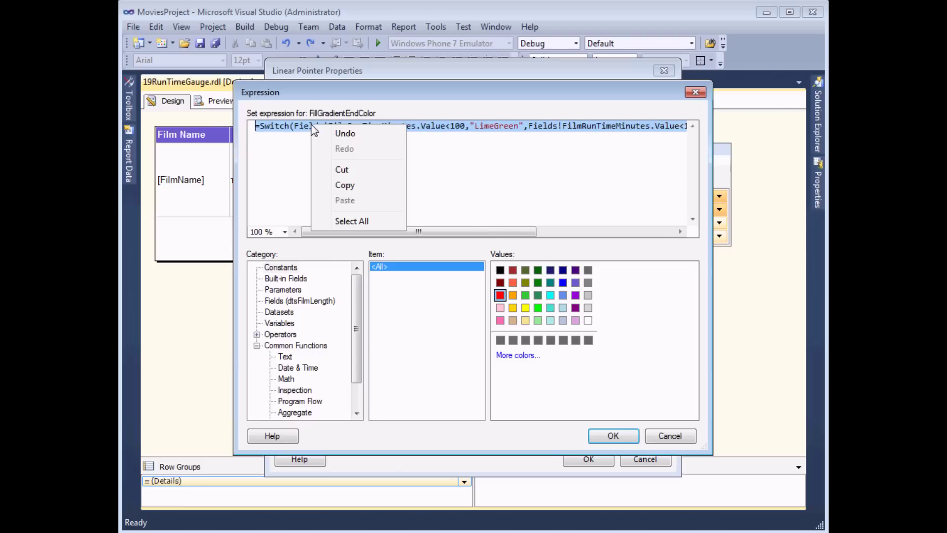
pyautogui.click(328, 185)
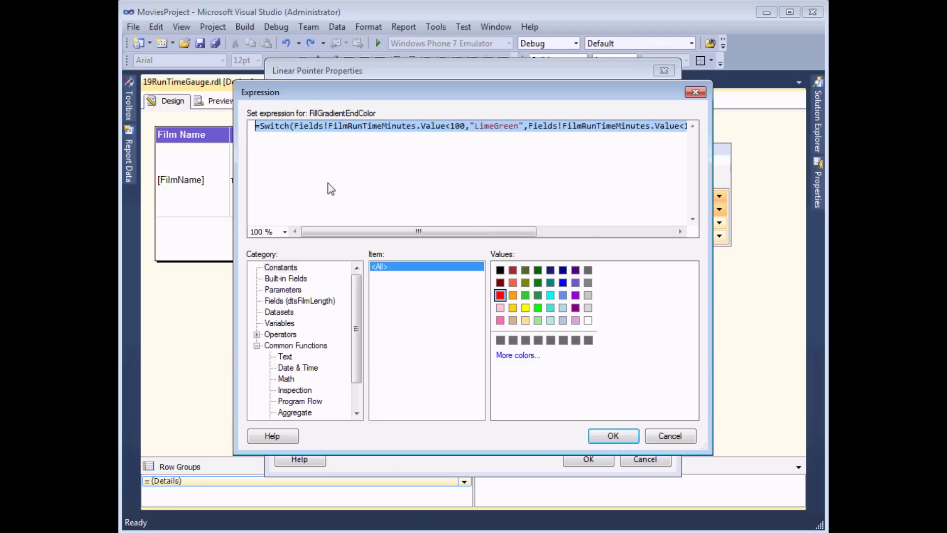
pyautogui.click(613, 435)
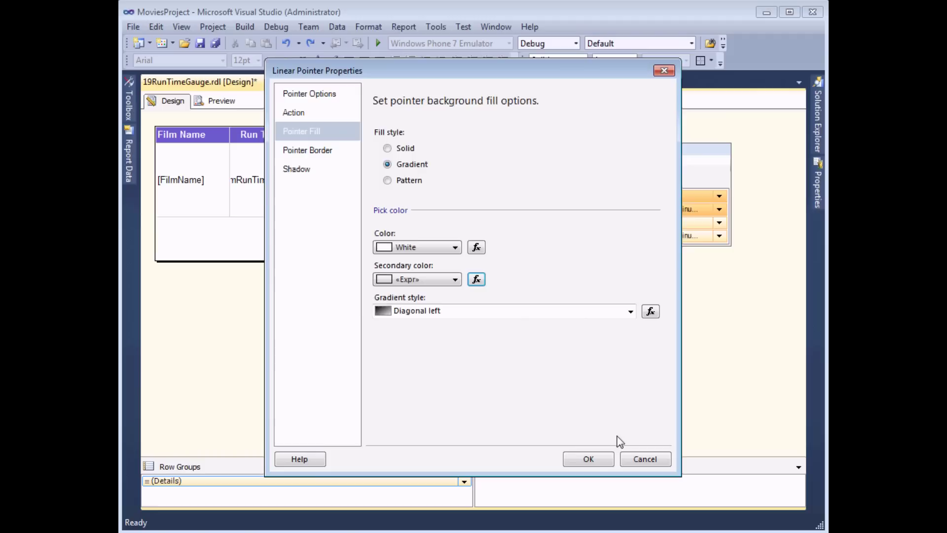
pyautogui.click(588, 459)
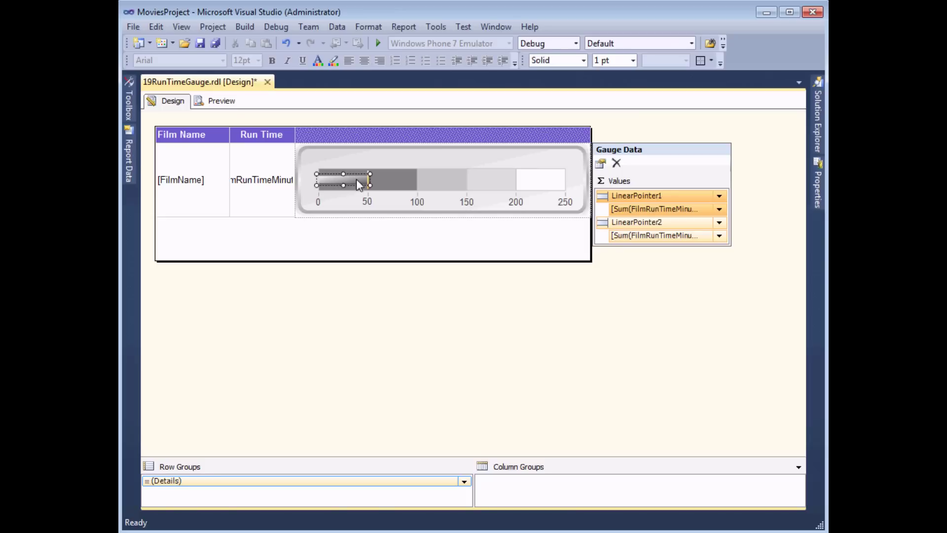
# Replace the secondary fill colour of the marker pointer, LinearPointer2, with the copied Switch expression and apply its properties.
pyautogui.click(620, 222)
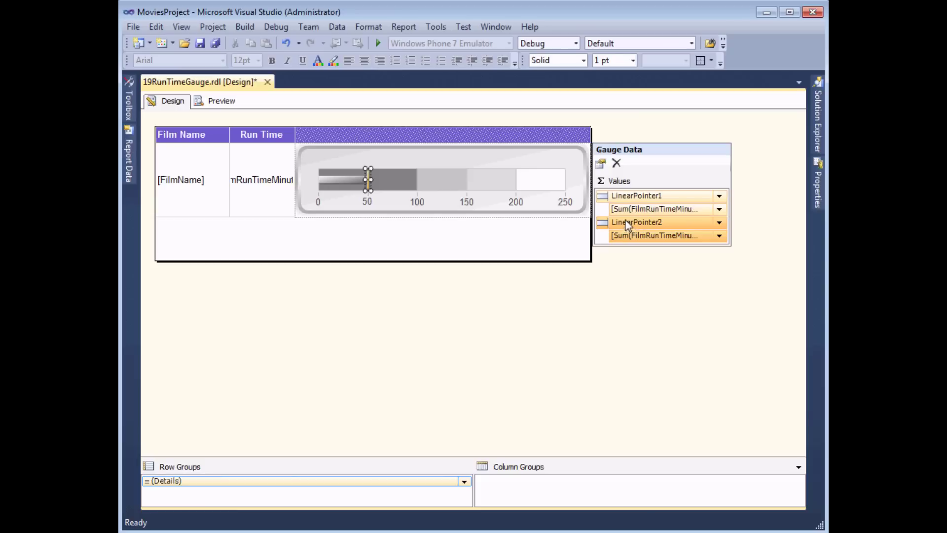
pyautogui.click(600, 169)
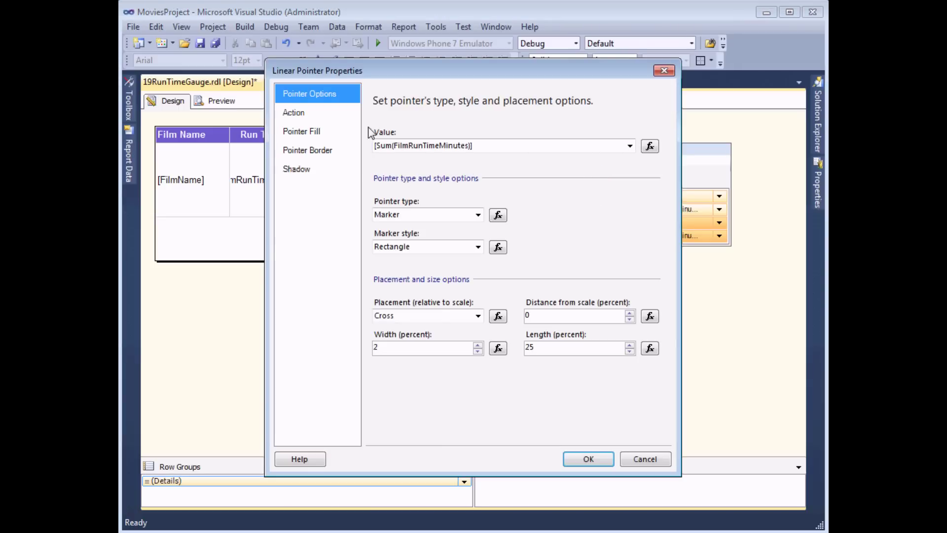
pyautogui.click(329, 134)
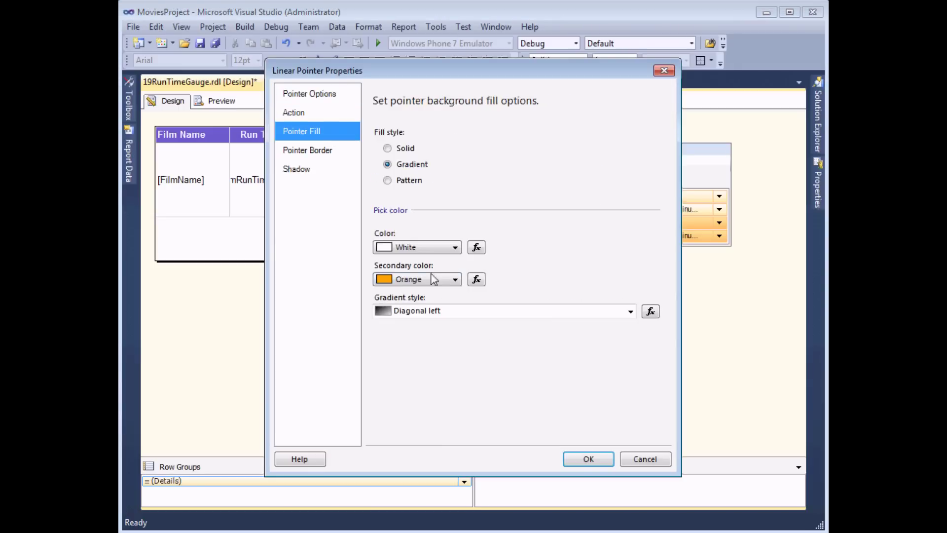
pyautogui.click(476, 279)
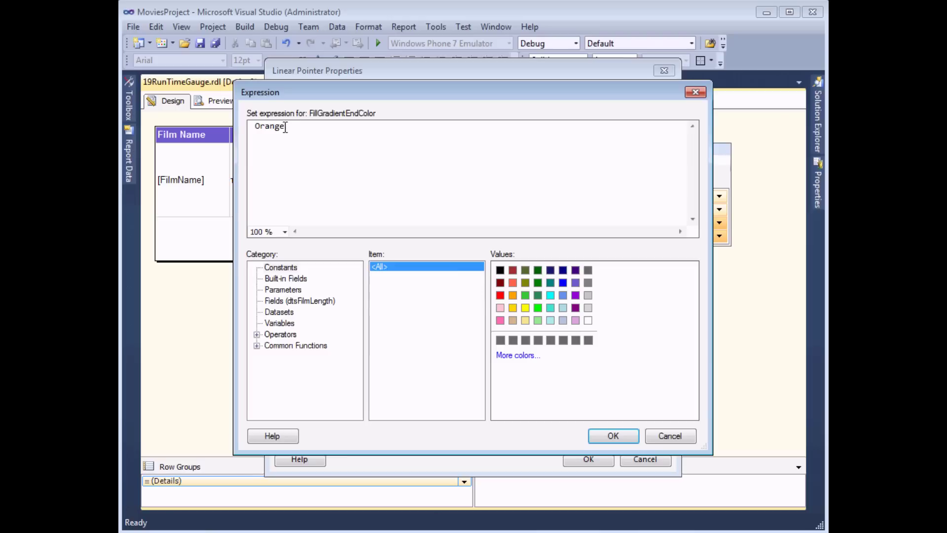
pyautogui.moveTo(290, 127); pyautogui.dragTo(248, 123)
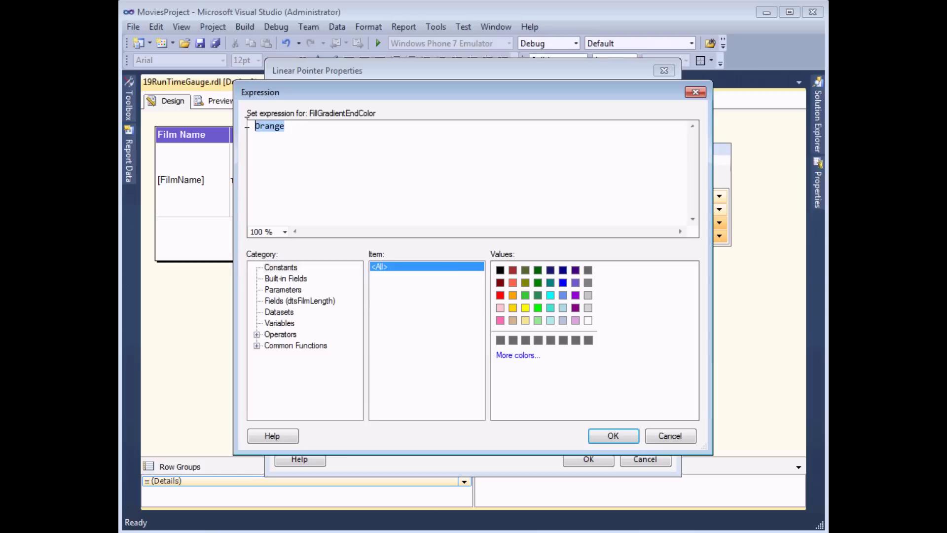
pyautogui.press('Delete')
pyautogui.rightClick(275, 127)
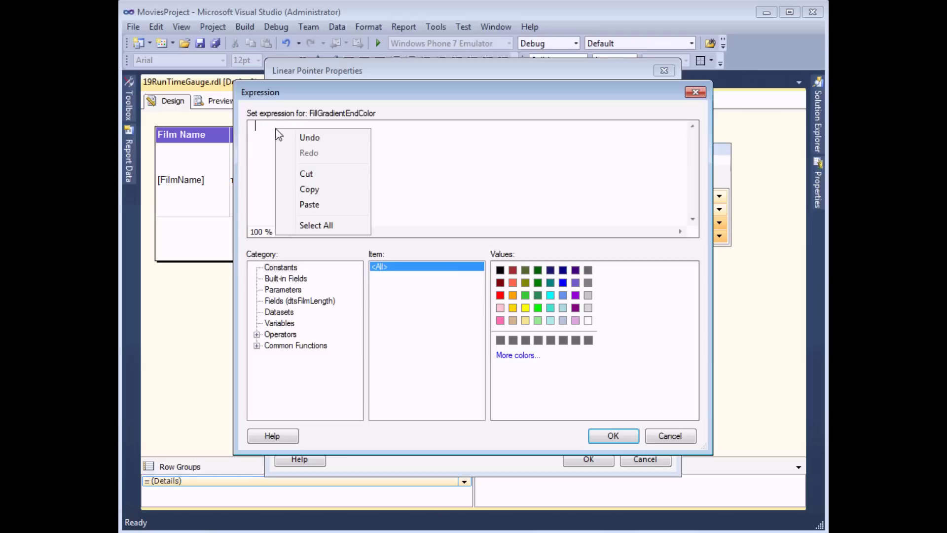
pyautogui.click(311, 205)
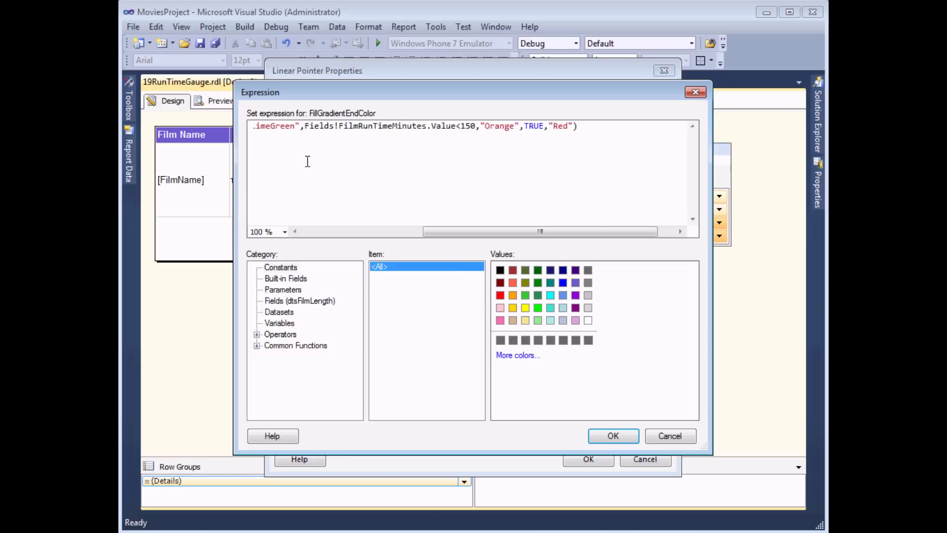
pyautogui.click(610, 436)
pyautogui.click(588, 459)
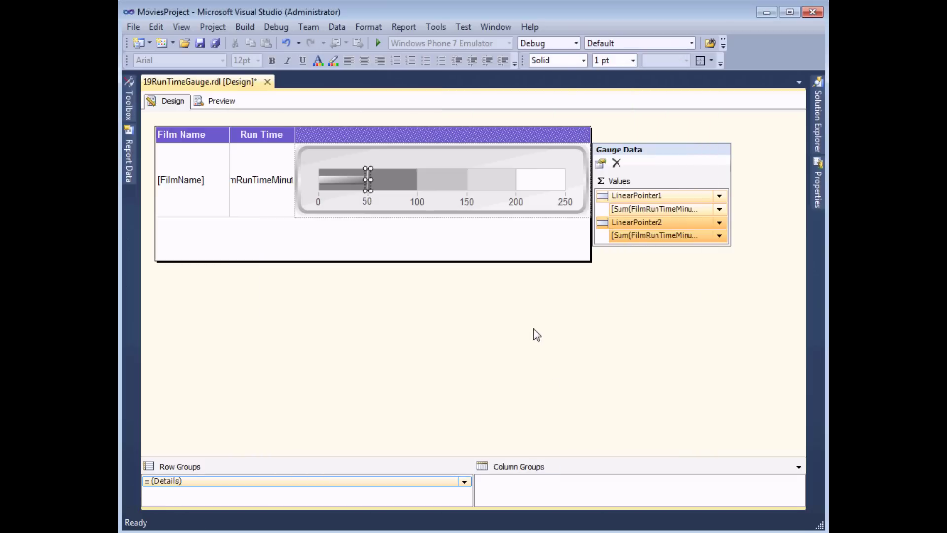
# Reduce the height of the table's details row and preview the run time report.
pyautogui.click(176, 206)
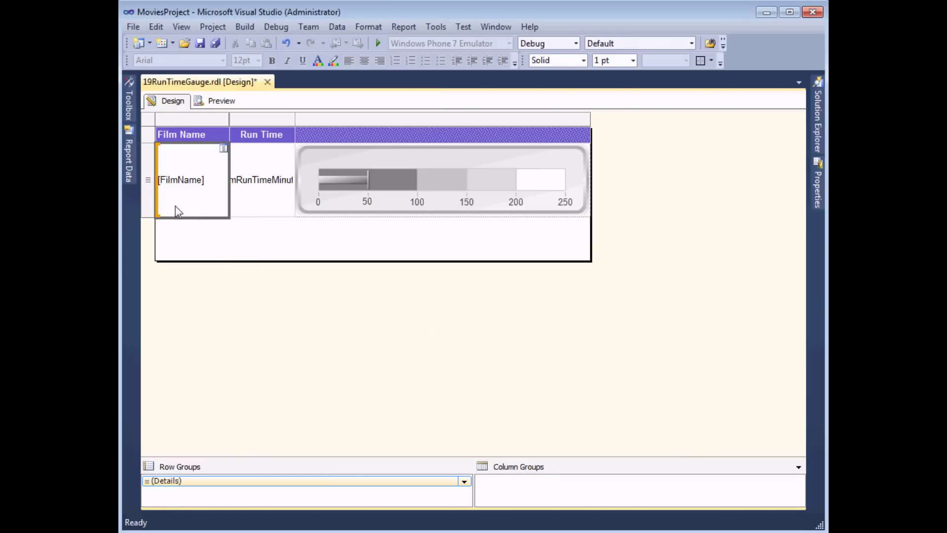
pyautogui.moveTo(148, 215); pyautogui.dragTo(151, 195)
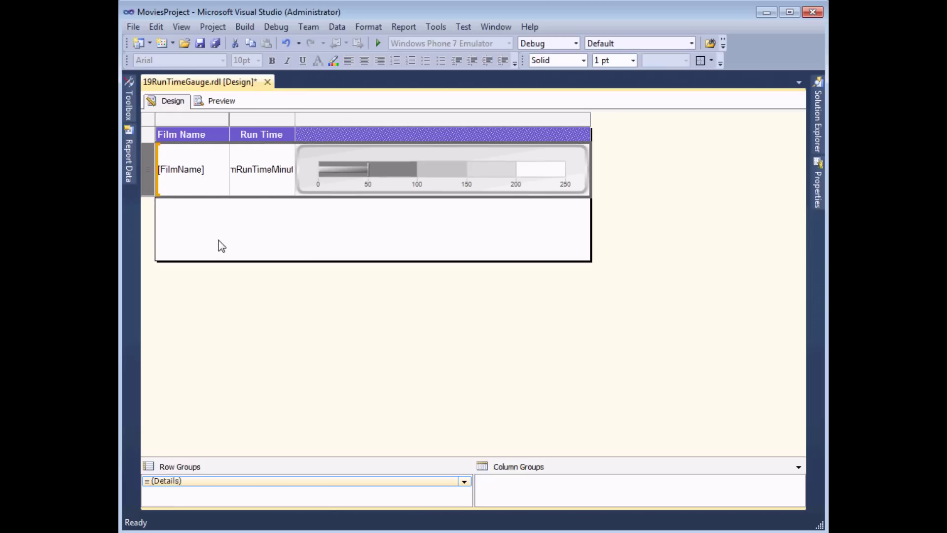
pyautogui.click(223, 103)
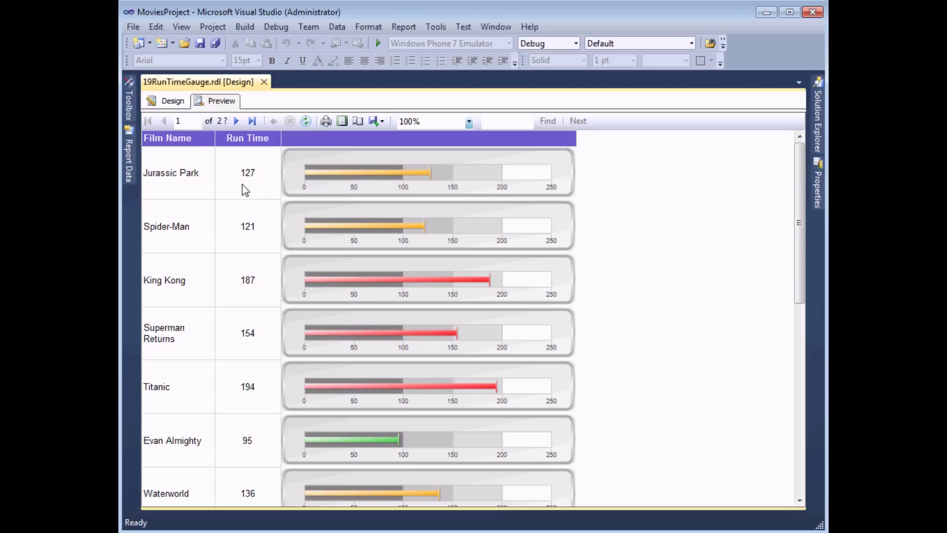
# Return to the report design, then make the details row taller and the gauge column wider.
pyautogui.click(166, 103)
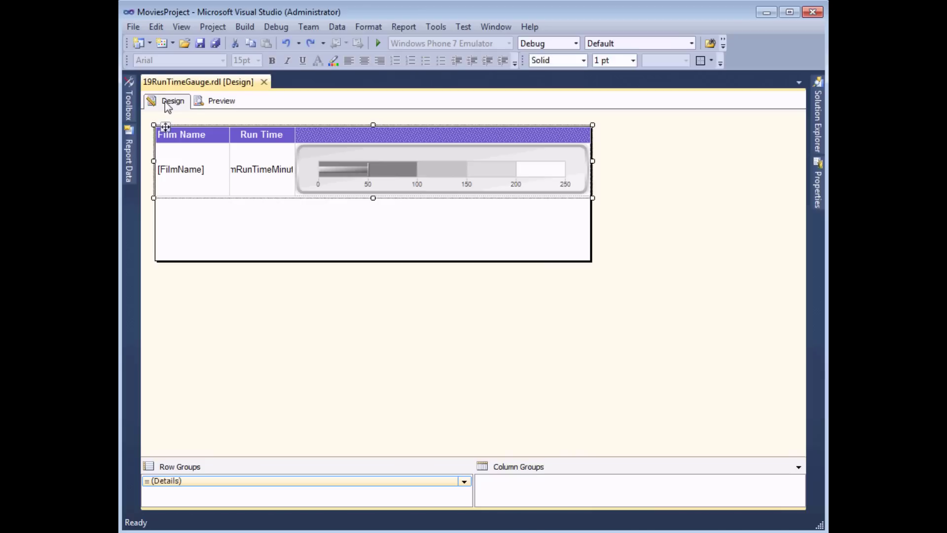
pyautogui.click(179, 182)
pyautogui.moveTo(149, 198); pyautogui.dragTo(148, 224)
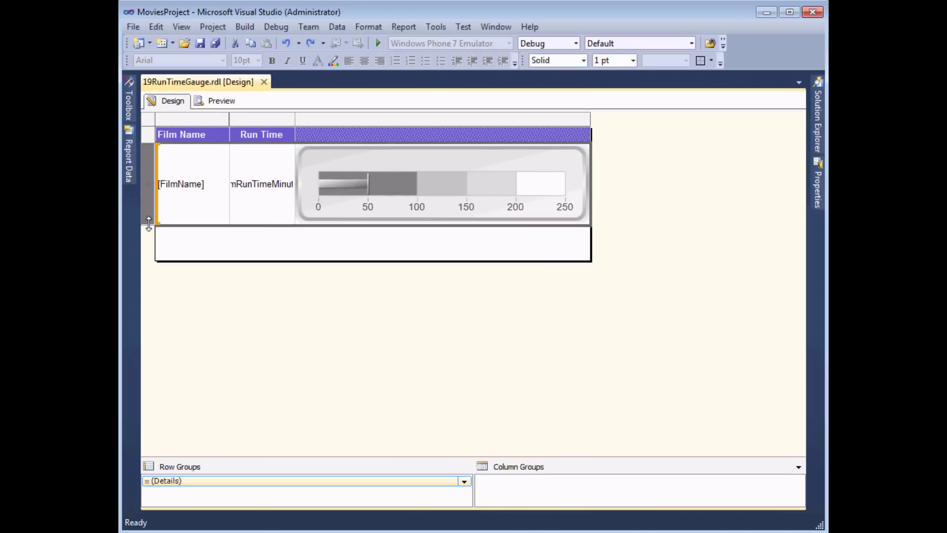
pyautogui.moveTo(591, 119); pyautogui.dragTo(641, 119)
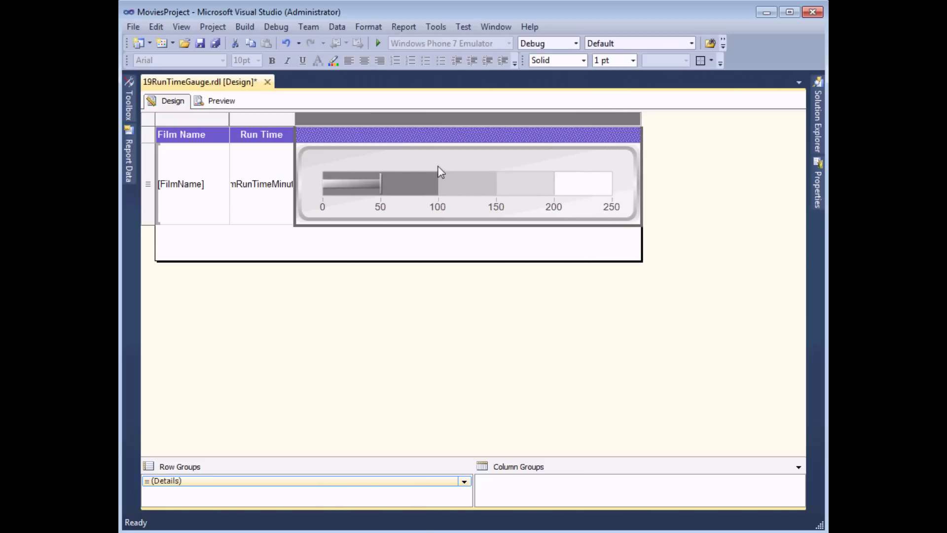
# Add a label to the linear gauge and open the label's properties.
pyautogui.click(321, 161)
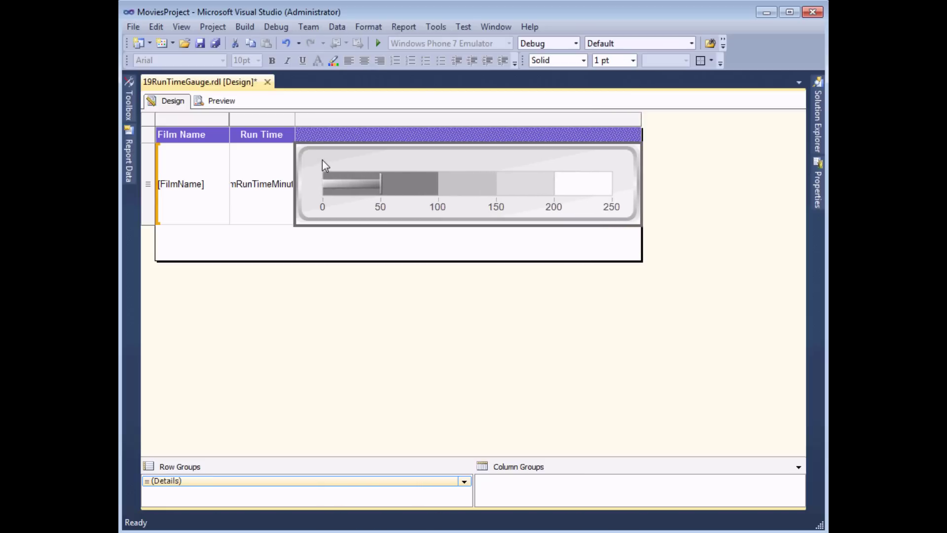
pyautogui.click(322, 160)
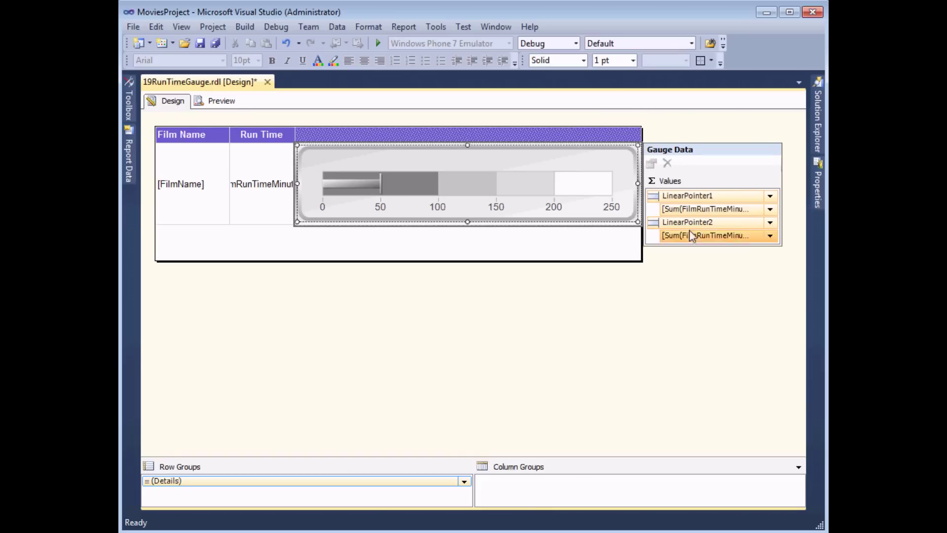
pyautogui.rightClick(324, 160)
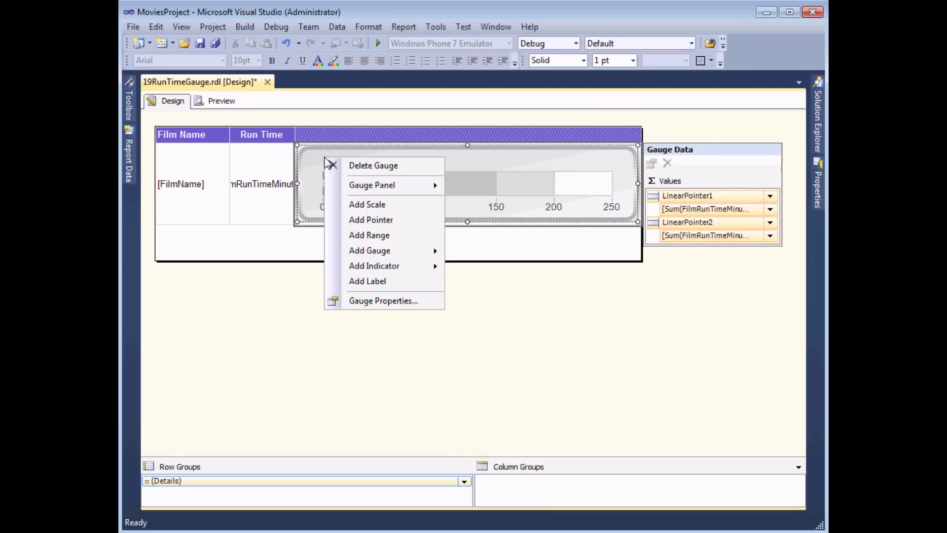
pyautogui.click(375, 282)
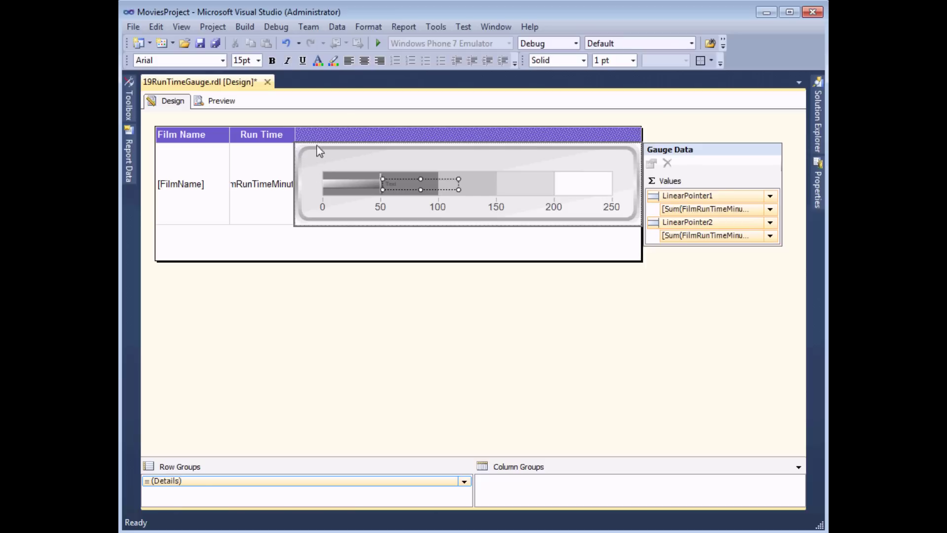
pyautogui.rightClick(393, 190)
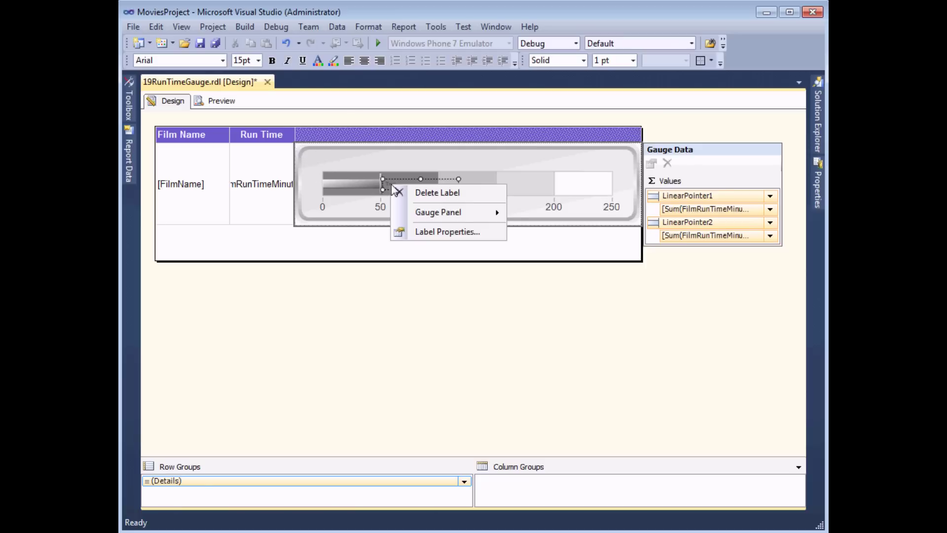
pyautogui.click(422, 234)
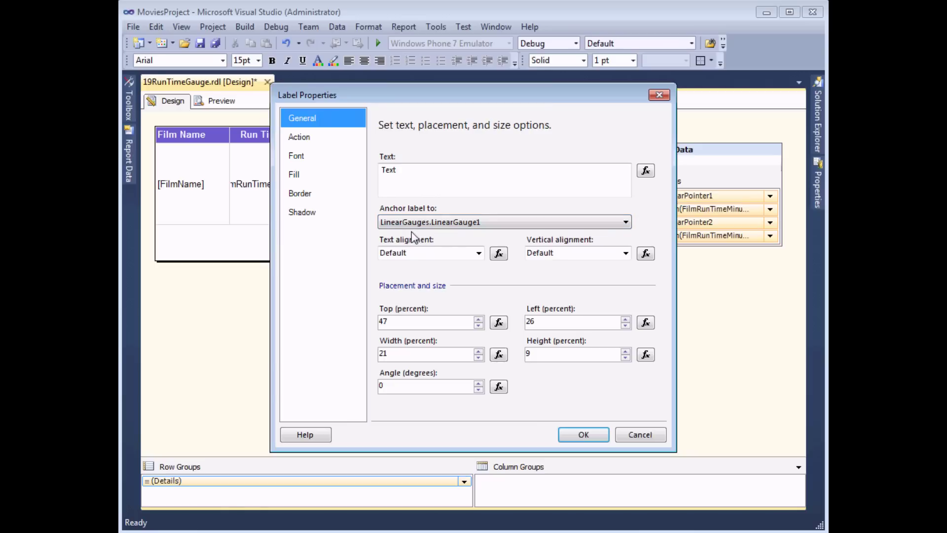
# Position the label at 10 percent from the top and 5 percent from the left, keeping it anchored to LinearGauge1.
pyautogui.moveTo(413, 98); pyautogui.dragTo(402, 244)
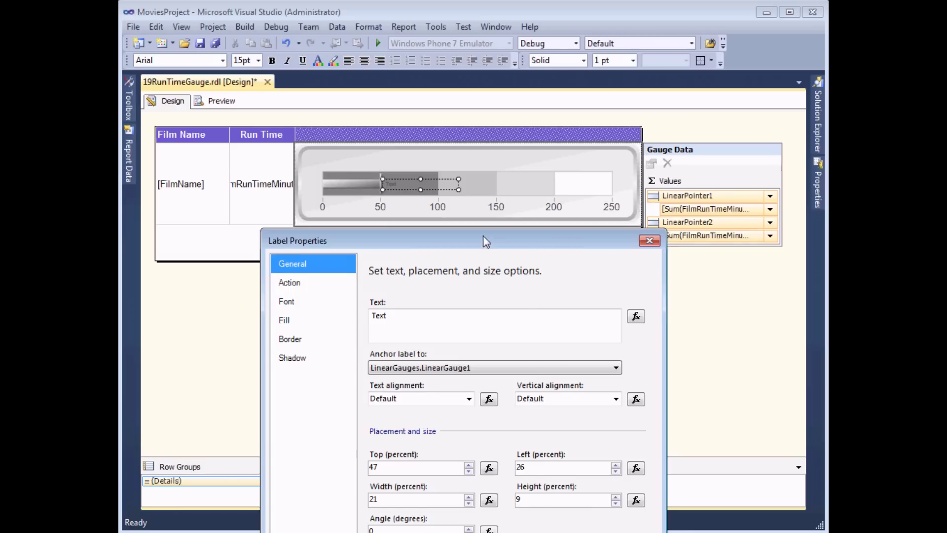
pyautogui.moveTo(483, 236); pyautogui.dragTo(483, 213)
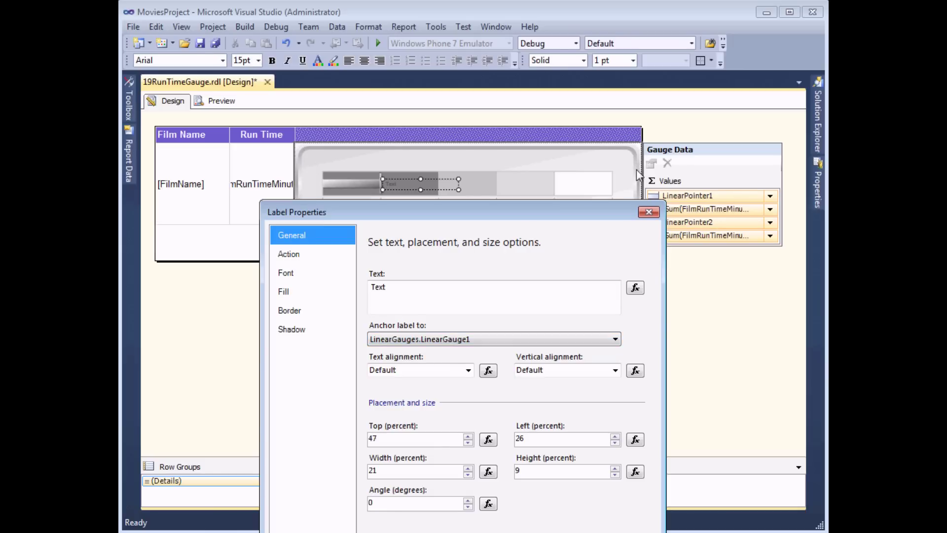
pyautogui.click(616, 340)
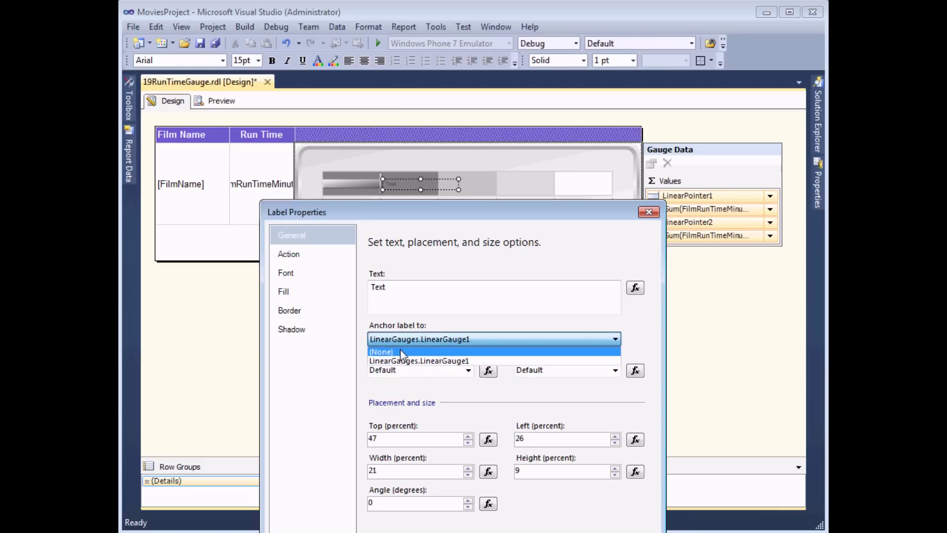
pyautogui.click(594, 337)
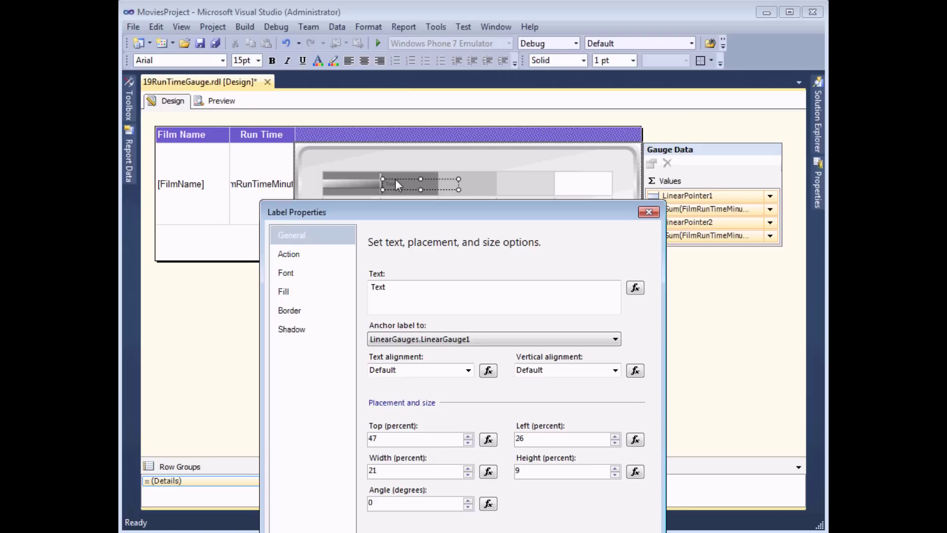
pyautogui.moveTo(366, 439); pyautogui.dragTo(379, 437)
pyautogui.write('0')
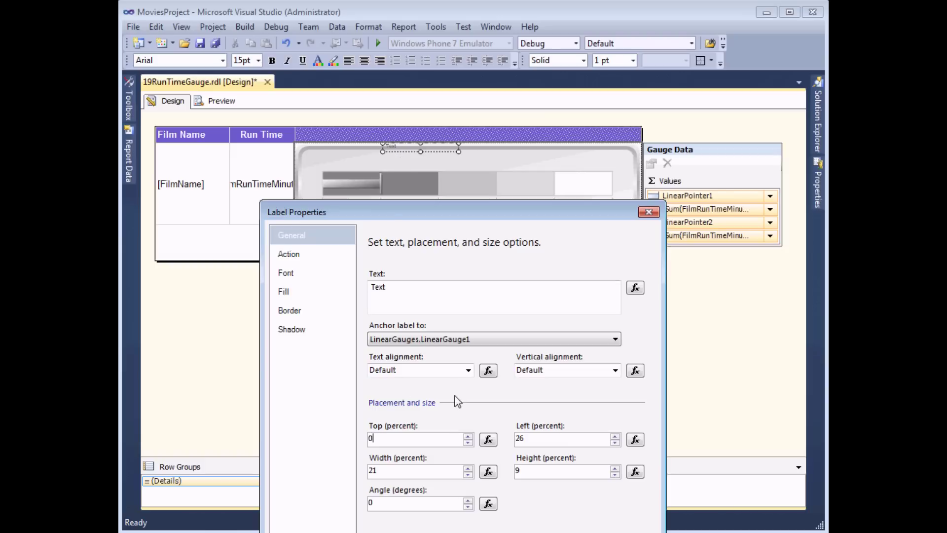
pyautogui.write('10')
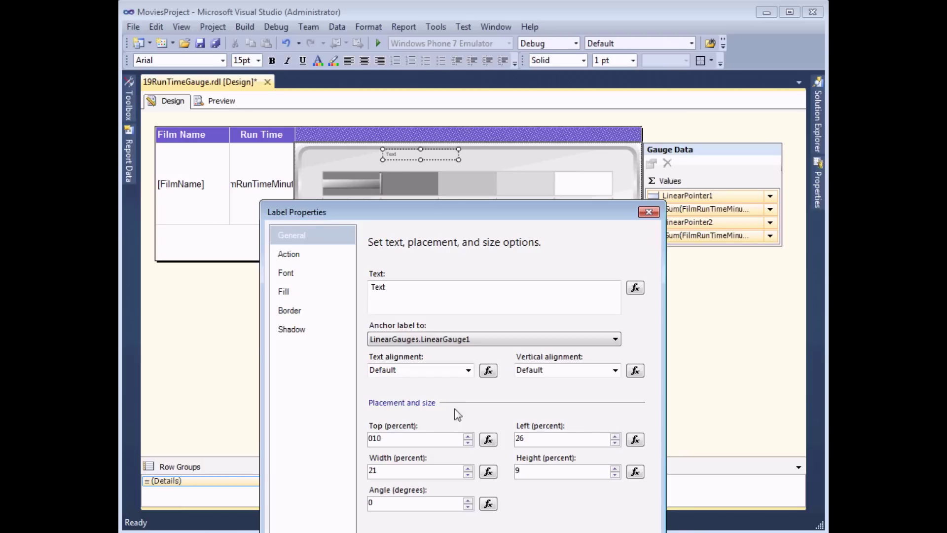
pyautogui.moveTo(394, 435); pyautogui.dragTo(362, 434)
pyautogui.write('10')
pyautogui.doubleClick(526, 438)
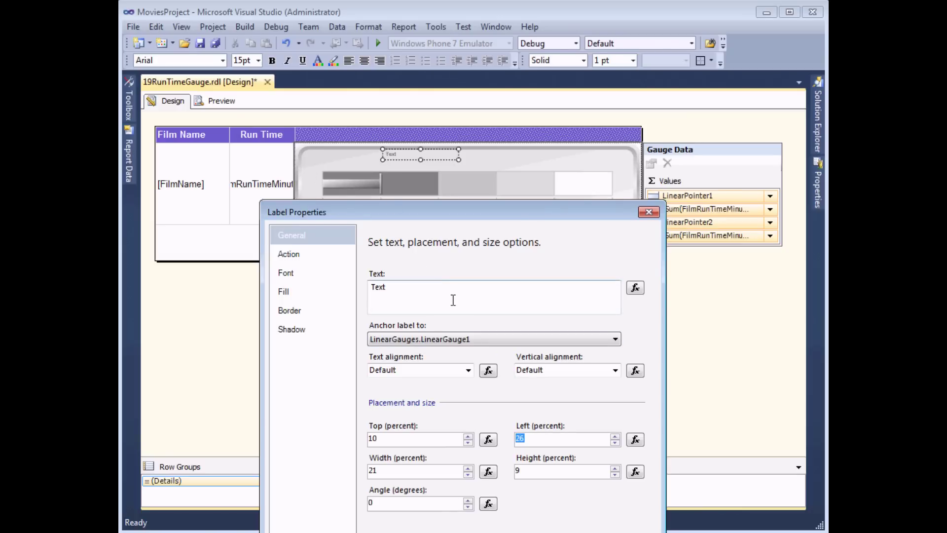
pyautogui.write('5')
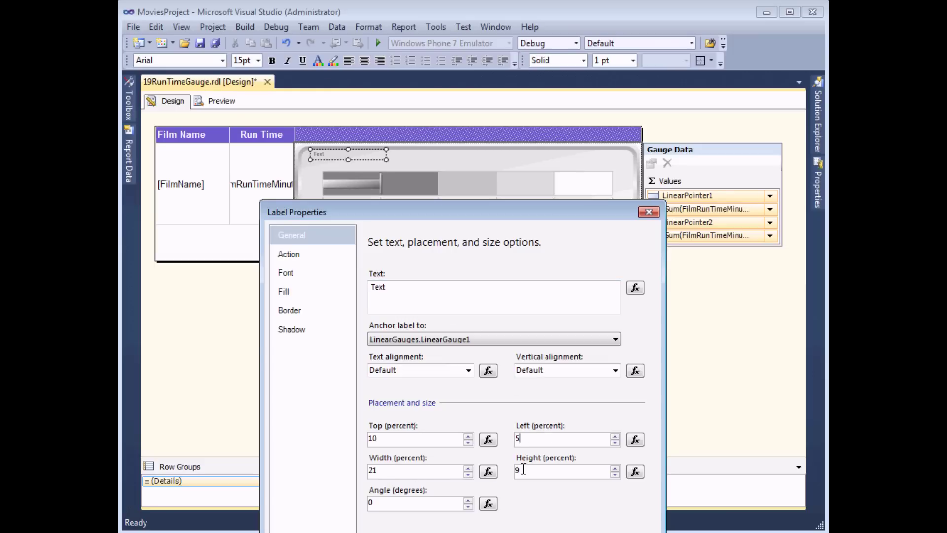
# Set the label's height to 15 percent and its width to 50 percent.
pyautogui.moveTo(524, 469); pyautogui.dragTo(516, 471)
pyautogui.write('15')
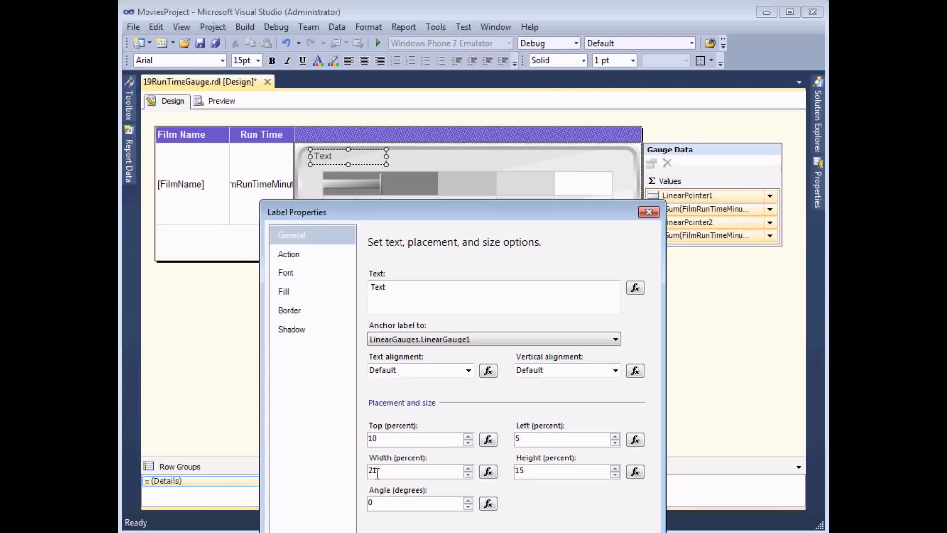
pyautogui.moveTo(382, 471); pyautogui.dragTo(368, 471)
pyautogui.write('50')
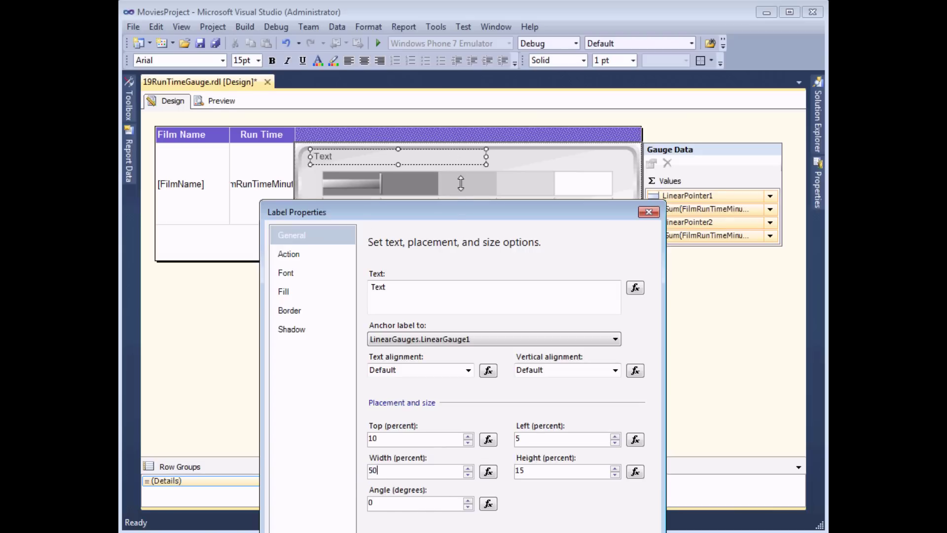
# Replace the label's placeholder text with an expression that returns the FilmName field.
pyautogui.moveTo(452, 215); pyautogui.dragTo(434, 190)
pyautogui.click(388, 264)
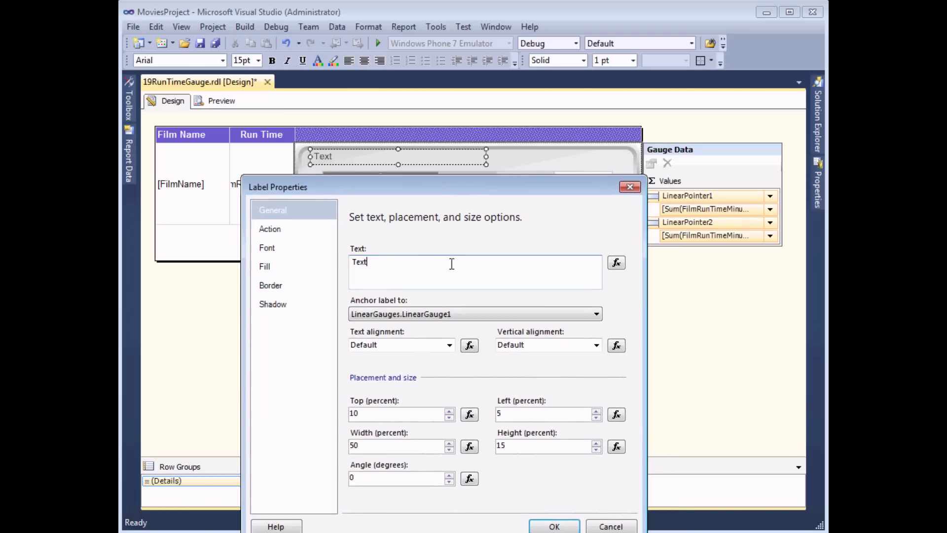
pyautogui.click(616, 264)
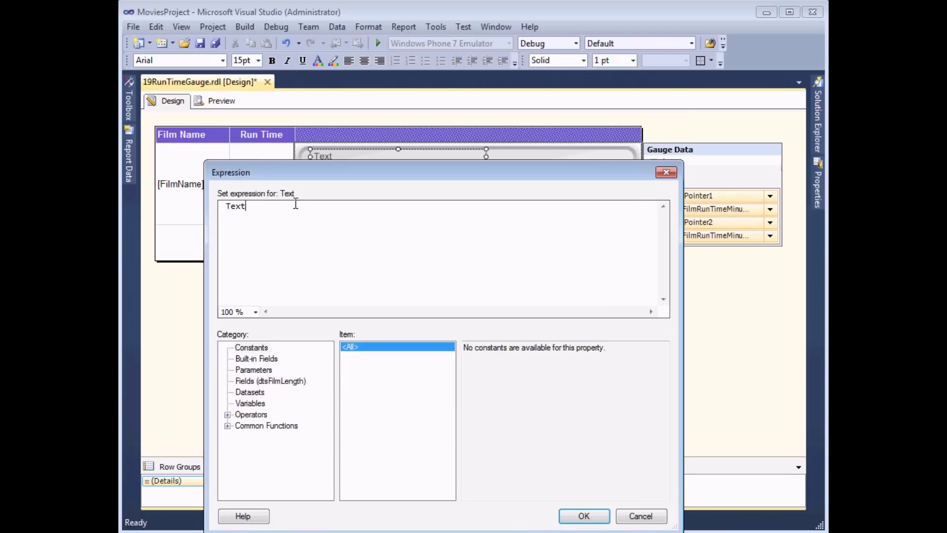
pyautogui.moveTo(249, 205); pyautogui.dragTo(220, 205)
pyautogui.press('Delete')
pyautogui.click(275, 382)
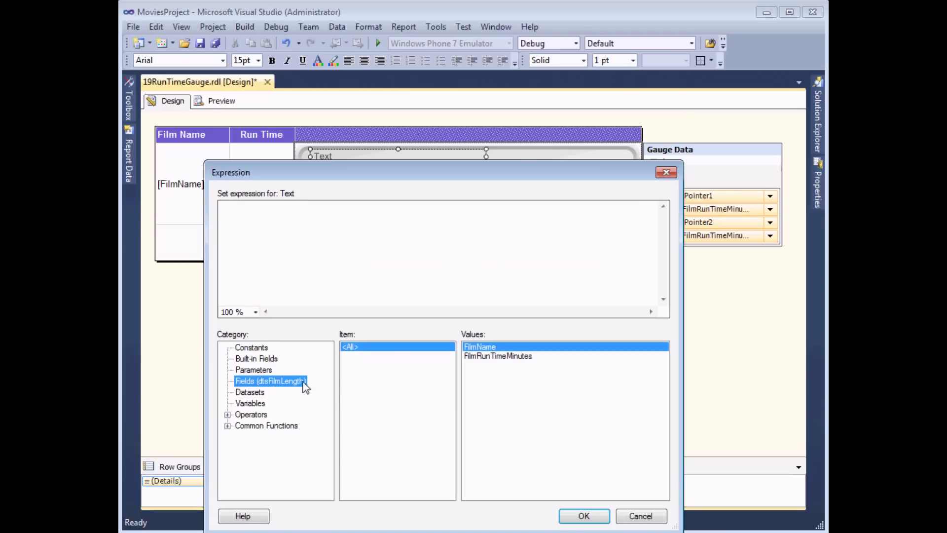
pyautogui.doubleClick(491, 348)
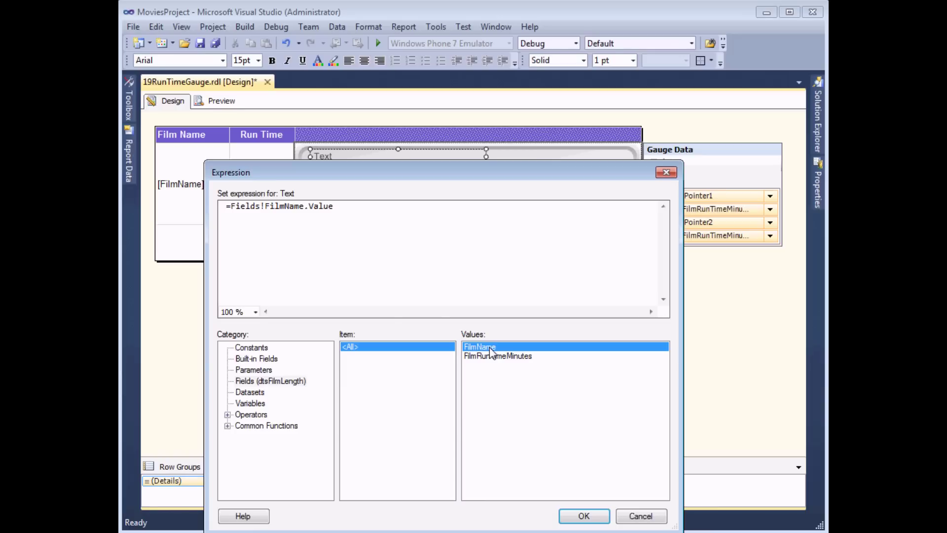
pyautogui.click(583, 516)
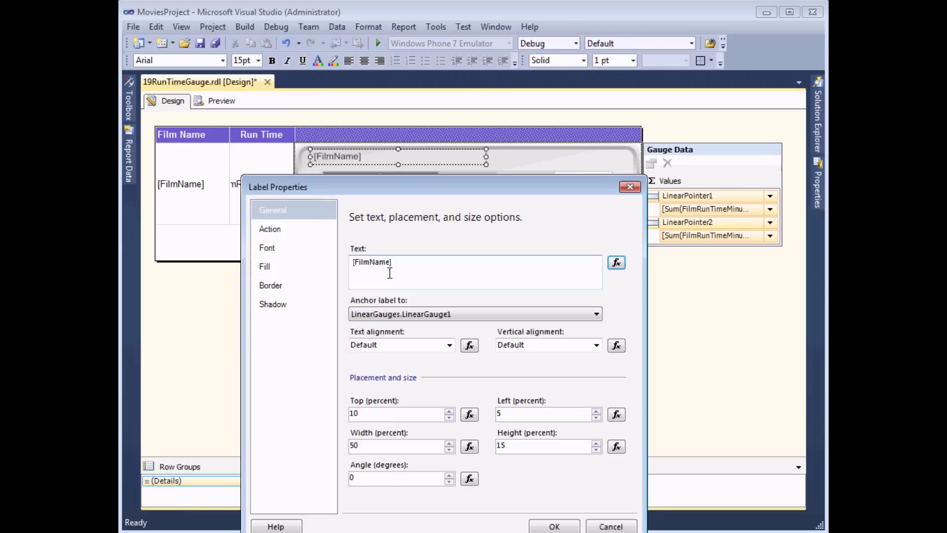
# Turn off automatic text resizing for the film name label, set its font size to 10pt, and preview the report.
pyautogui.click(282, 248)
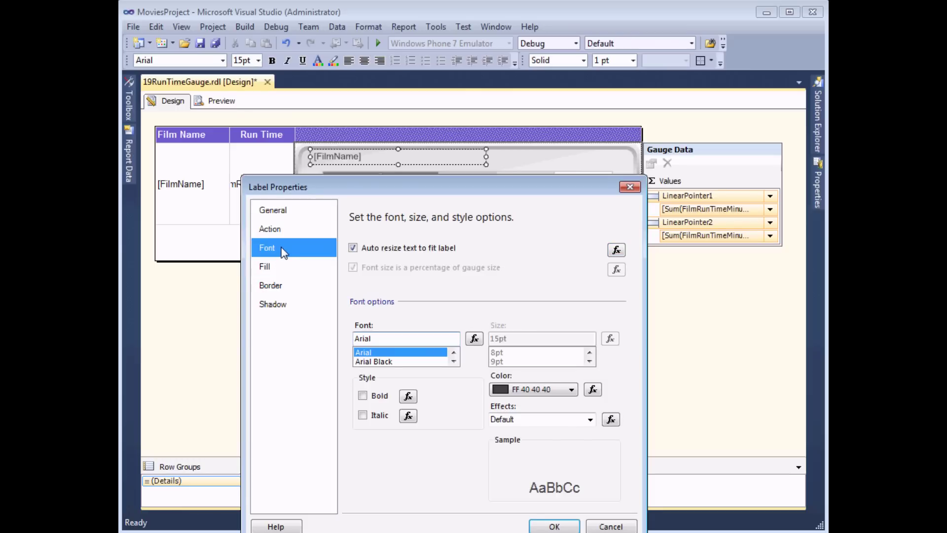
pyautogui.moveTo(405, 186); pyautogui.dragTo(404, 179)
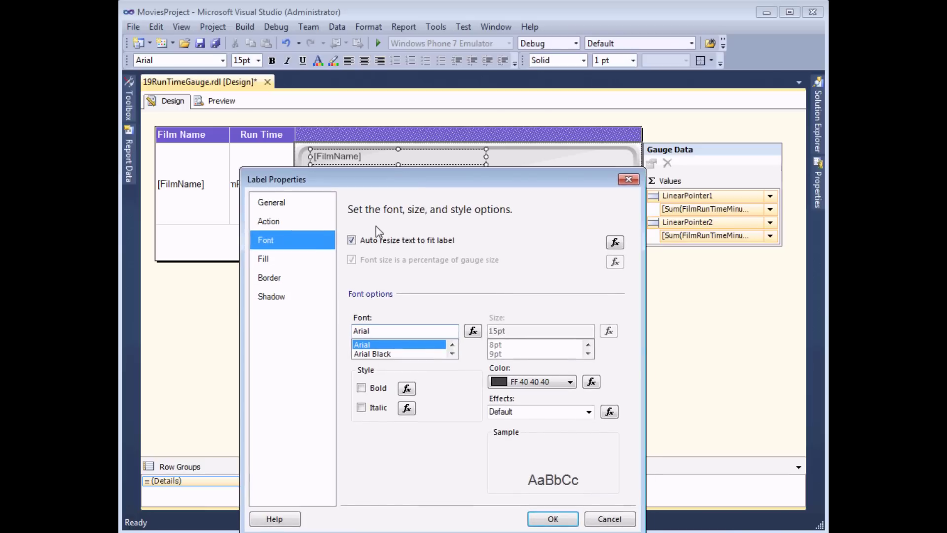
pyautogui.click(352, 240)
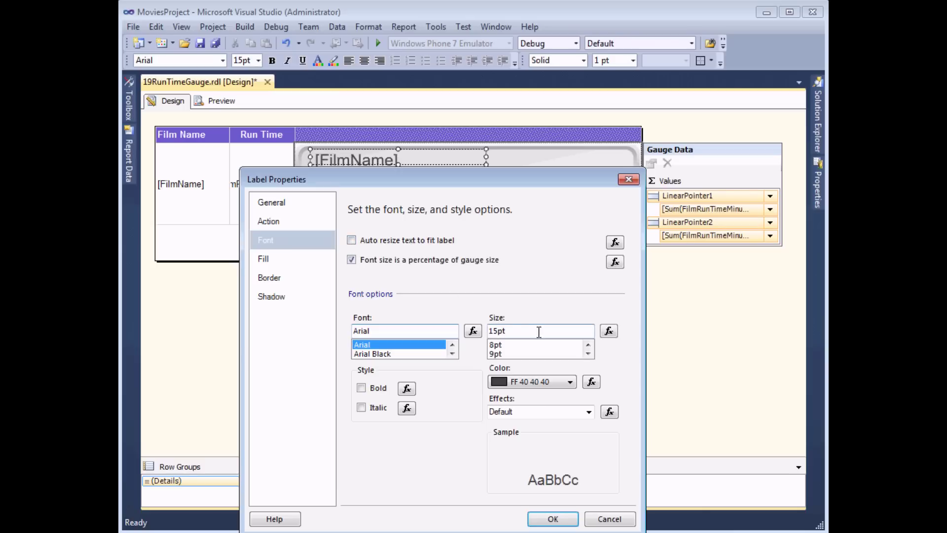
pyautogui.click(588, 354)
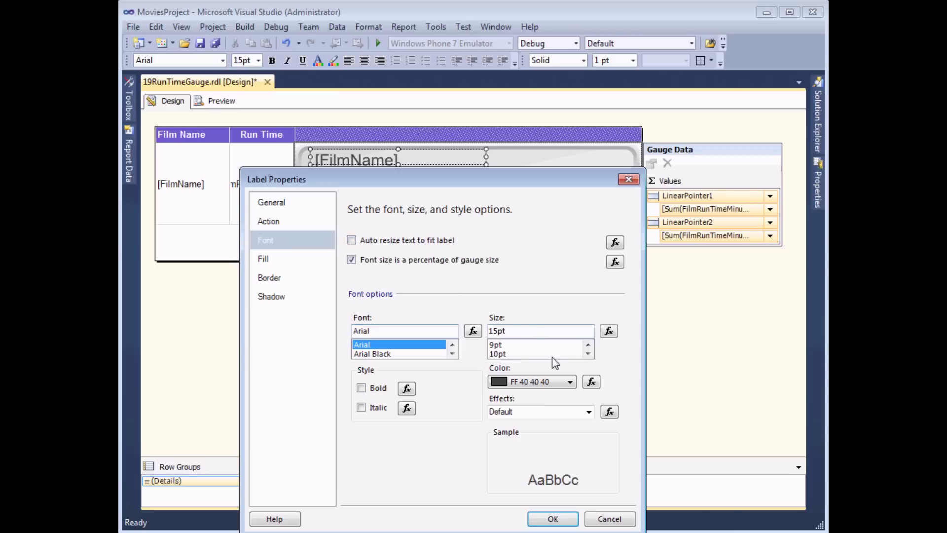
pyautogui.click(498, 353)
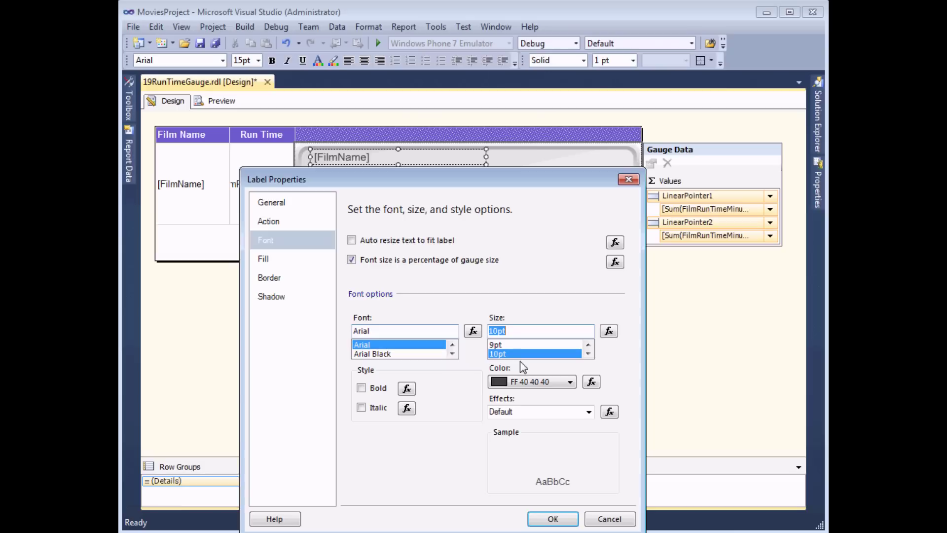
pyautogui.click(551, 518)
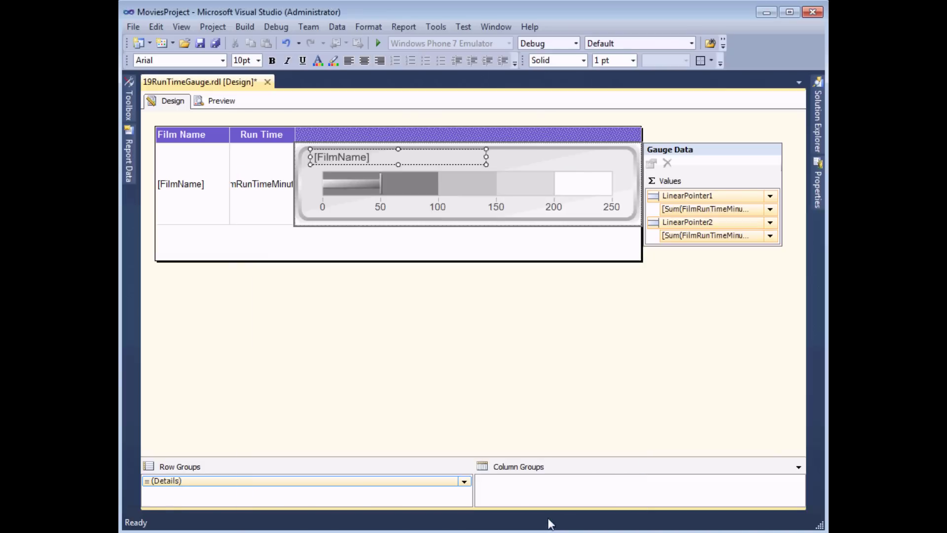
pyautogui.click(232, 105)
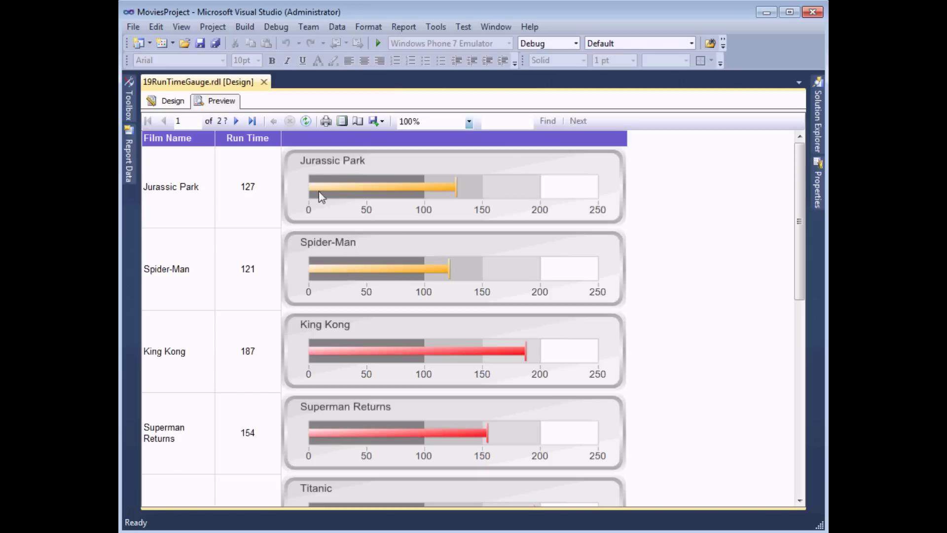
pyautogui.moveTo(798, 194); pyautogui.dragTo(793, 175)
# Return to the report design, add a second label to the linear gauge, and open that label's properties.
pyautogui.click(179, 103)
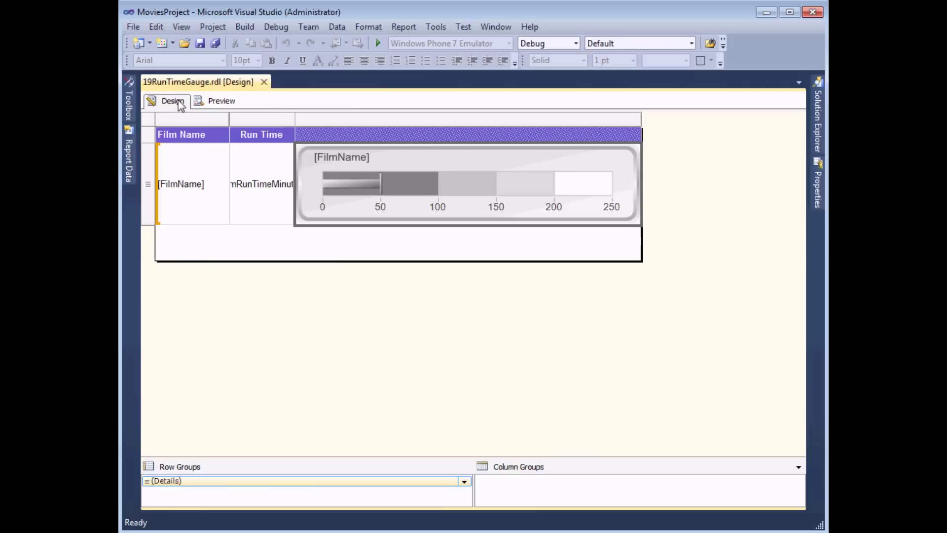
pyautogui.click(495, 166)
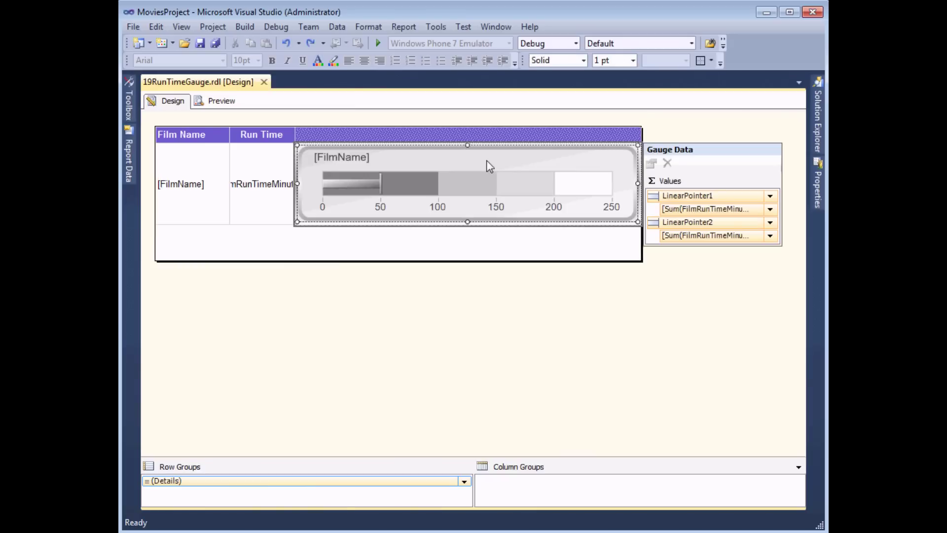
pyautogui.rightClick(487, 162)
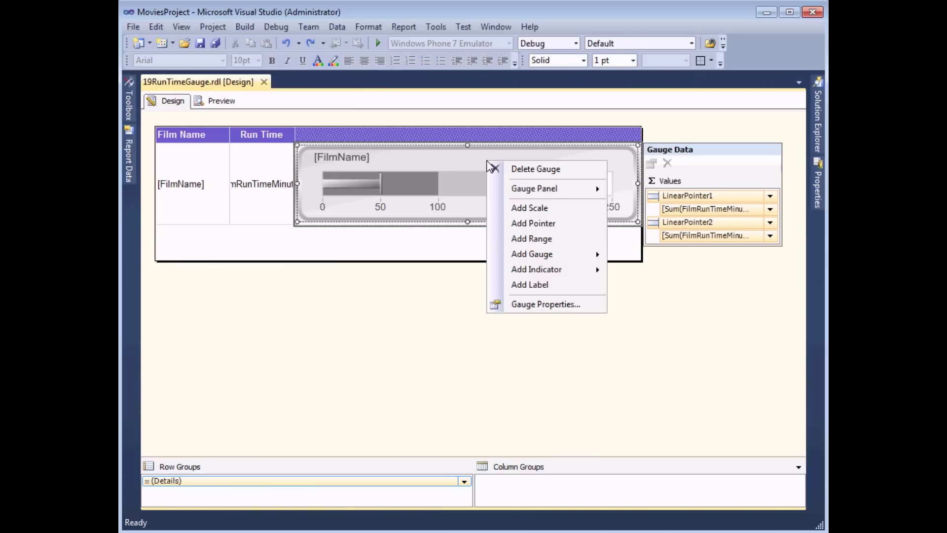
pyautogui.click(523, 286)
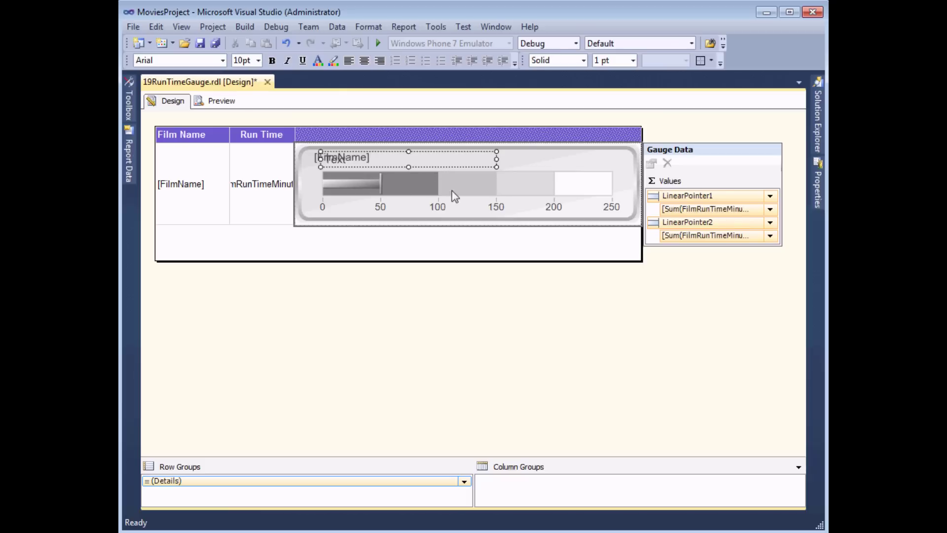
pyautogui.rightClick(343, 168)
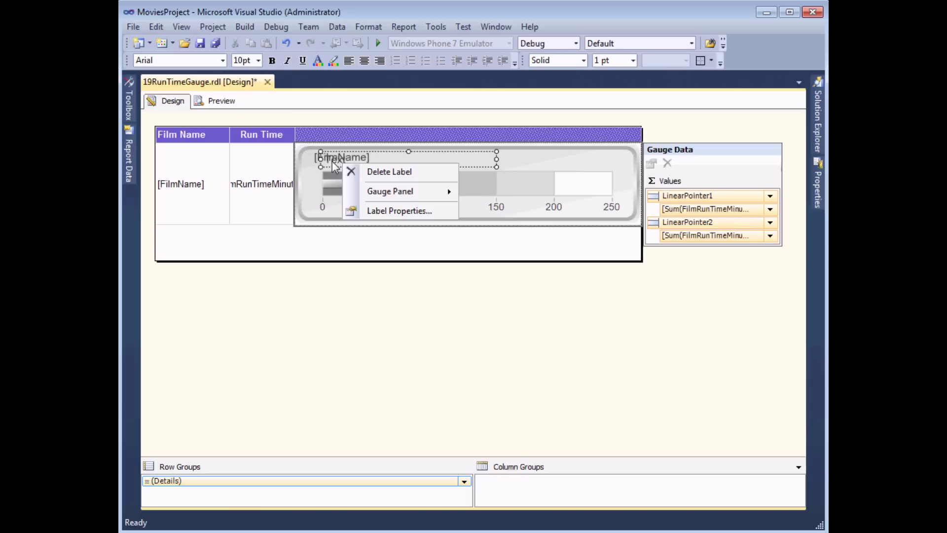
pyautogui.click(382, 212)
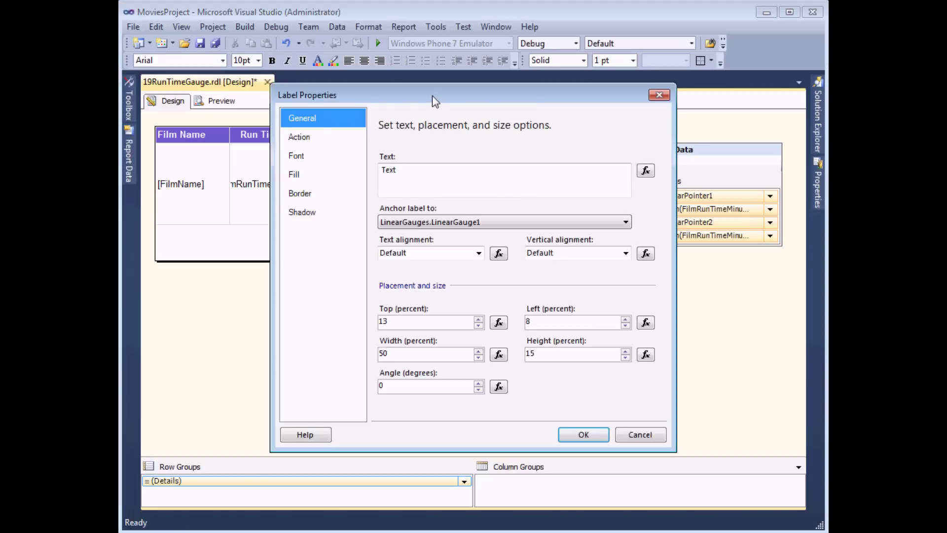
pyautogui.moveTo(433, 98); pyautogui.dragTo(426, 188)
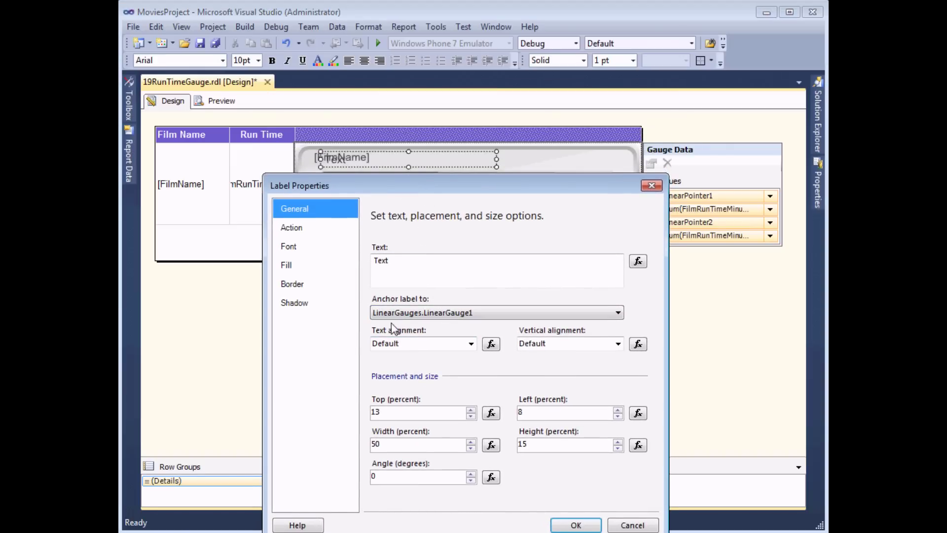
# Position the new label at 10 percent from the top and 75 percent from the left, with a width of 20 percent.
pyautogui.moveTo(384, 412); pyautogui.dragTo(364, 411)
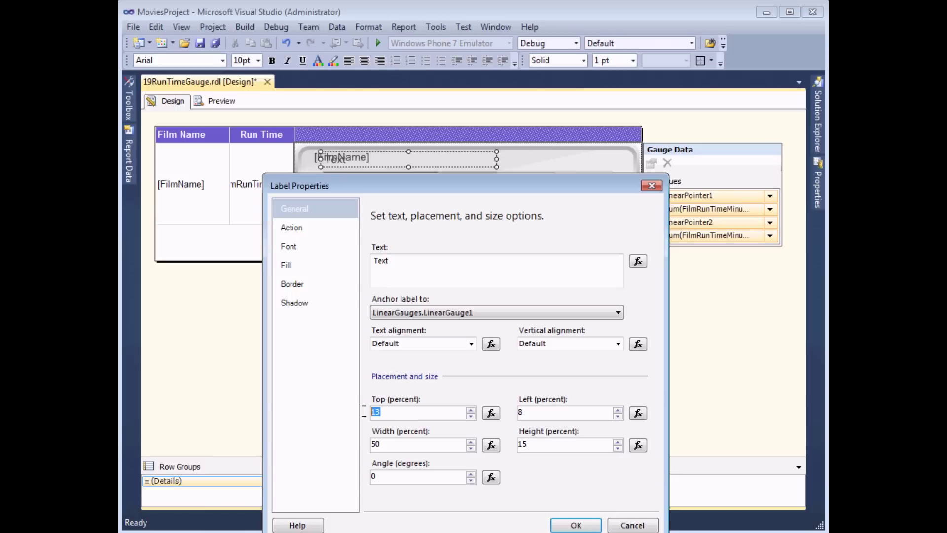
pyautogui.write('10')
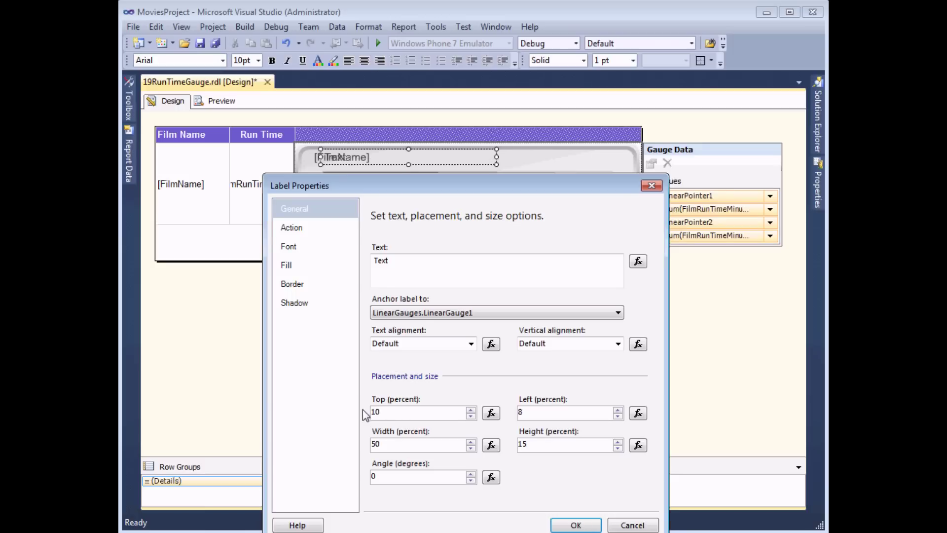
pyautogui.doubleClick(526, 410)
pyautogui.write('75')
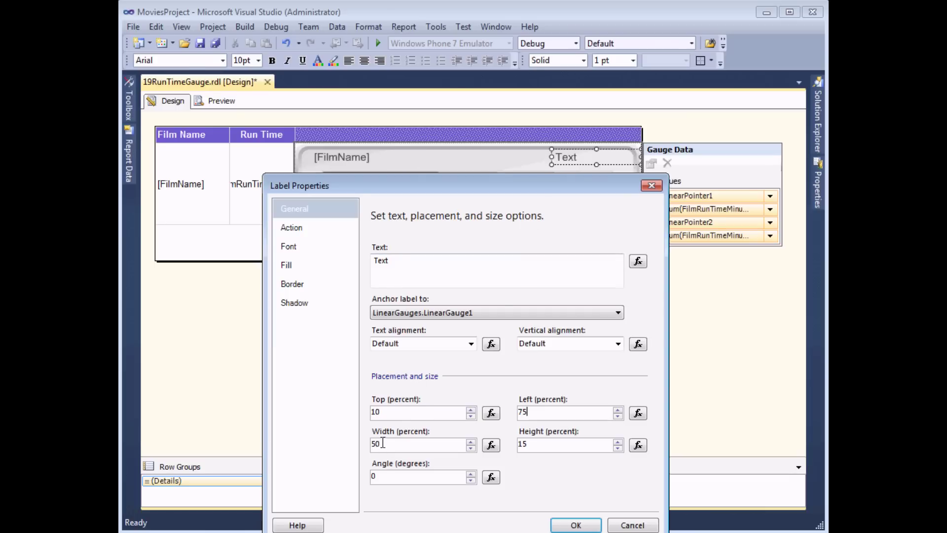
pyautogui.moveTo(382, 444); pyautogui.dragTo(365, 445)
pyautogui.write('20')
pyautogui.click(545, 444)
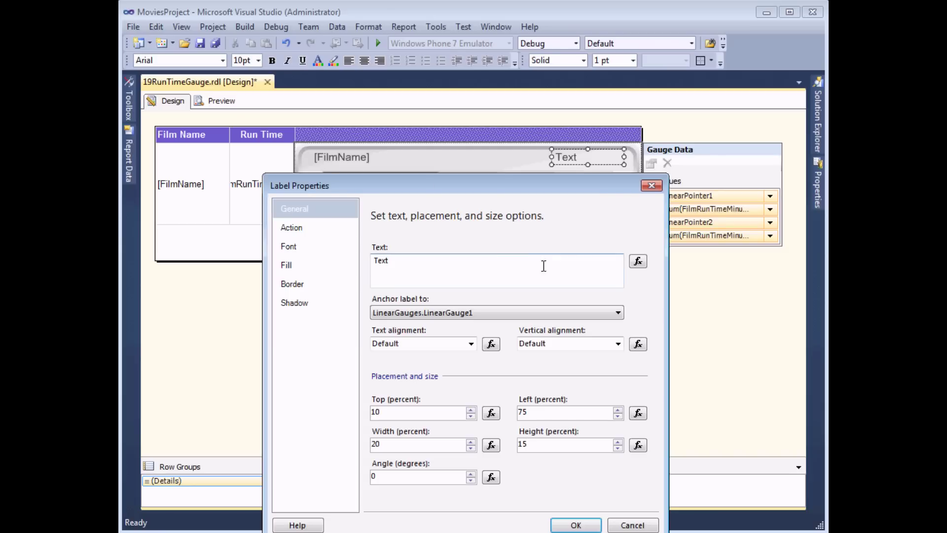
# Replace the new label's placeholder text with the expression =Fields!FilmRunTimeMinutes.Value & " minutes".
pyautogui.click(638, 263)
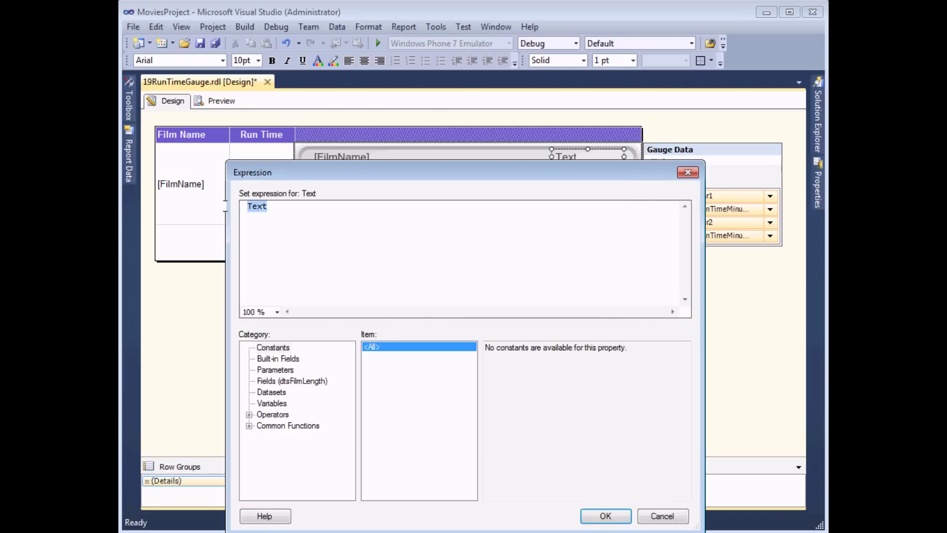
pyautogui.press('Delete')
pyautogui.click(312, 380)
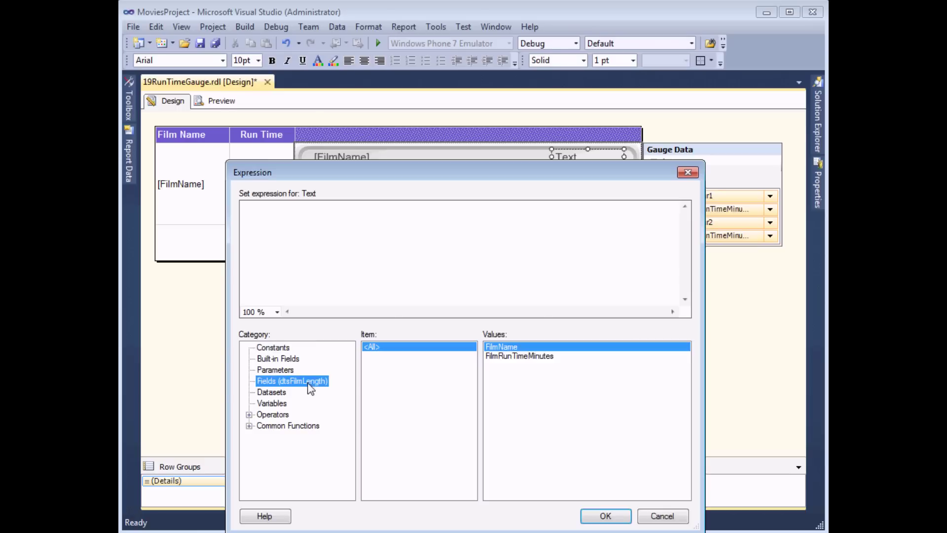
pyautogui.doubleClick(522, 356)
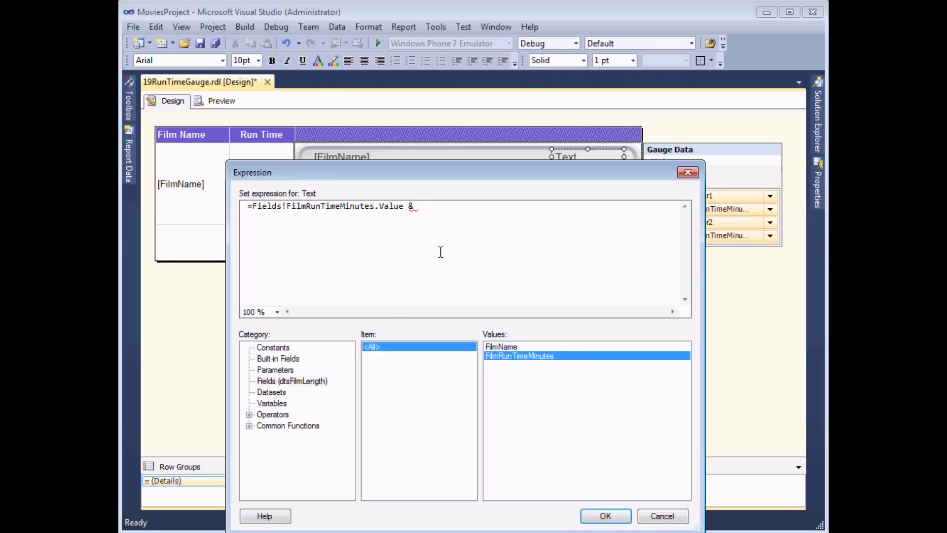
pyautogui.write('& " minutes"')
pyautogui.click(599, 514)
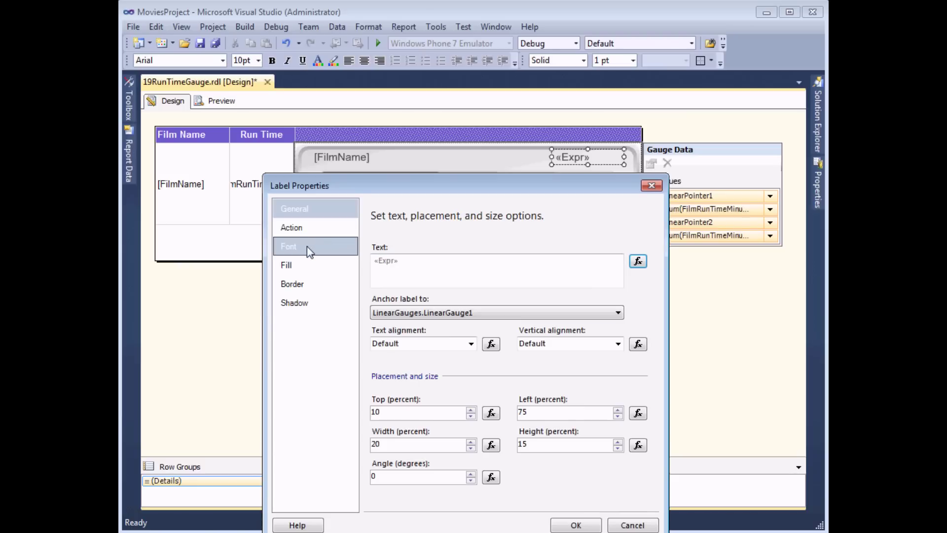
# Check the run time label's font settings and set its text alignment to Right.
pyautogui.click(292, 250)
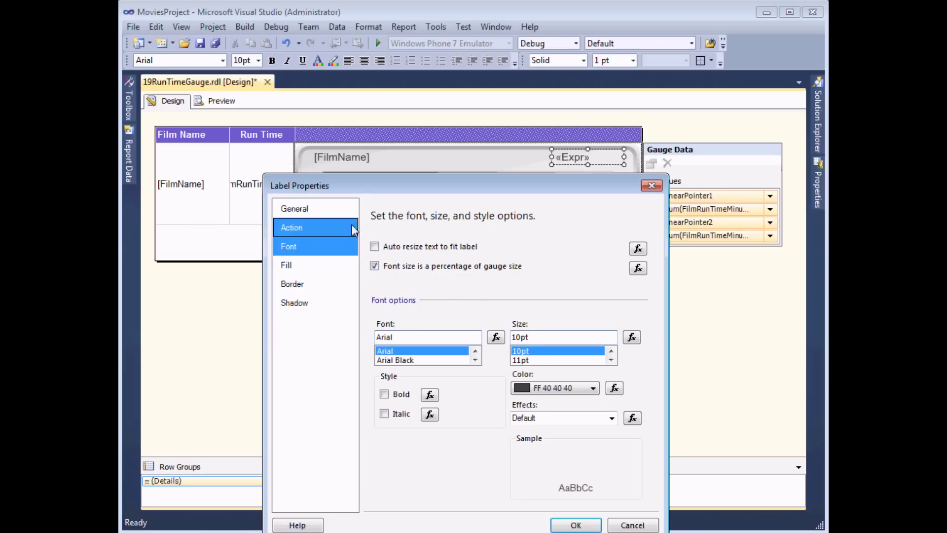
pyautogui.click(300, 209)
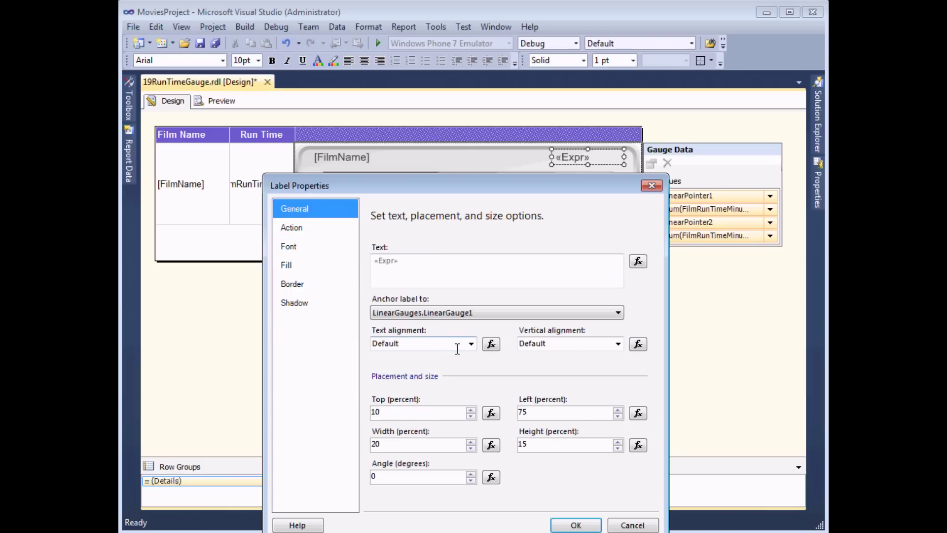
pyautogui.click(471, 344)
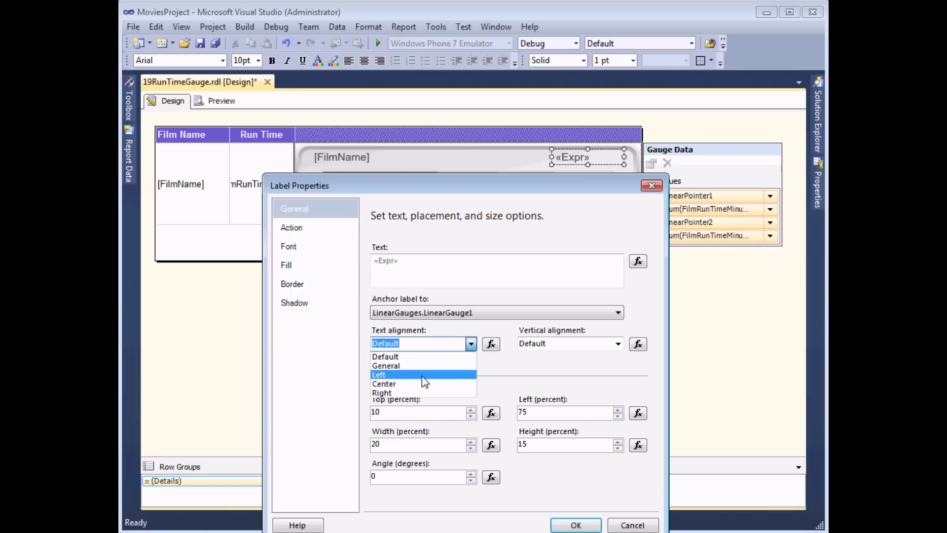
pyautogui.click(390, 393)
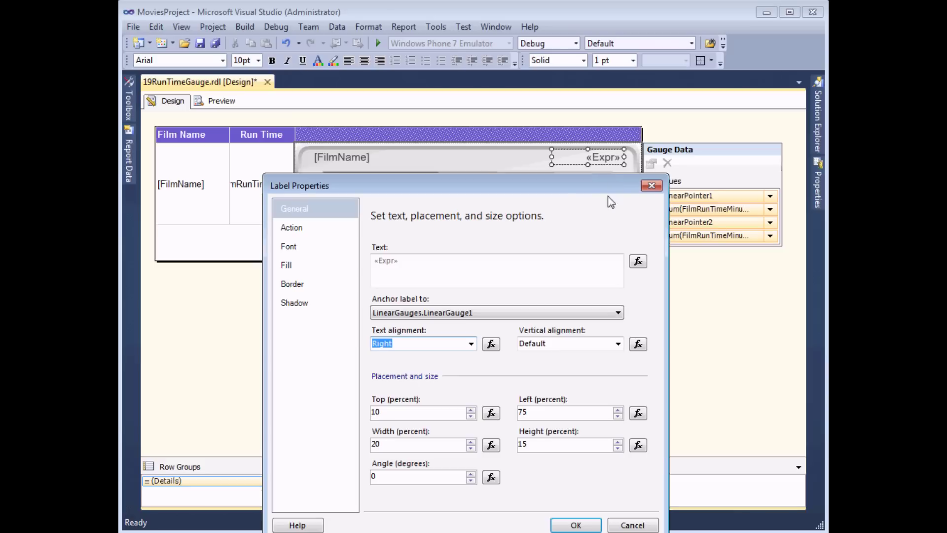
pyautogui.click(572, 524)
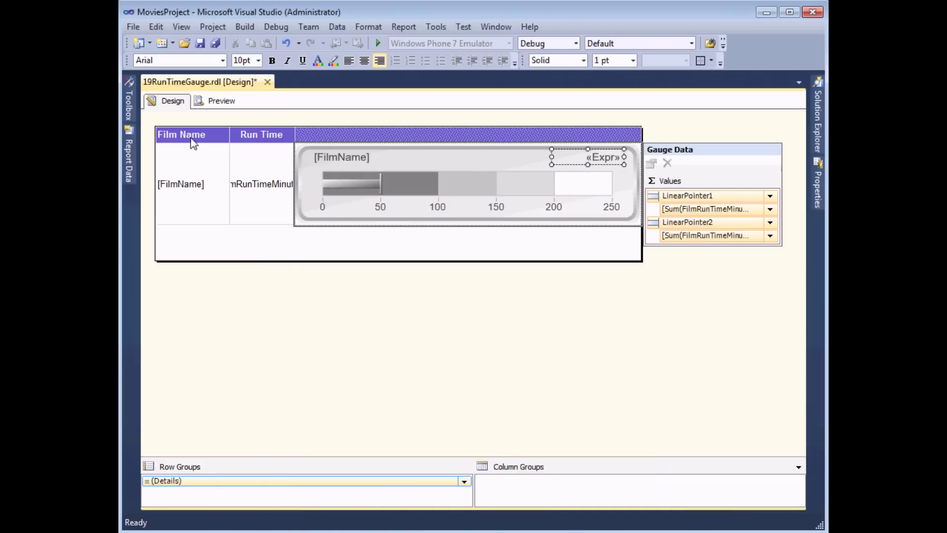
# Delete the Film Name and Run Time columns from the table.
pyautogui.click(196, 137)
pyautogui.click(195, 118)
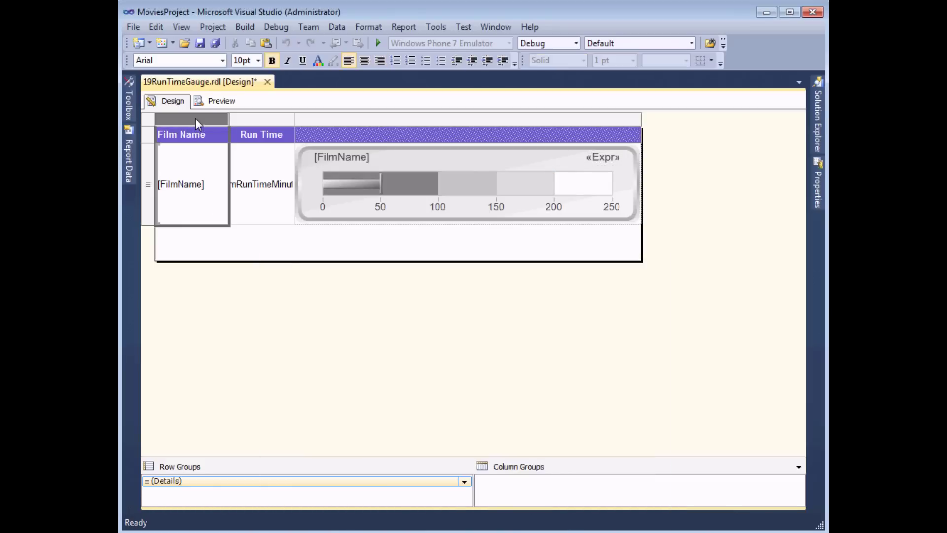
pyautogui.keyDown('shift'); pyautogui.click(239, 117); pyautogui.keyUp('shift')
pyautogui.rightClick(250, 117)
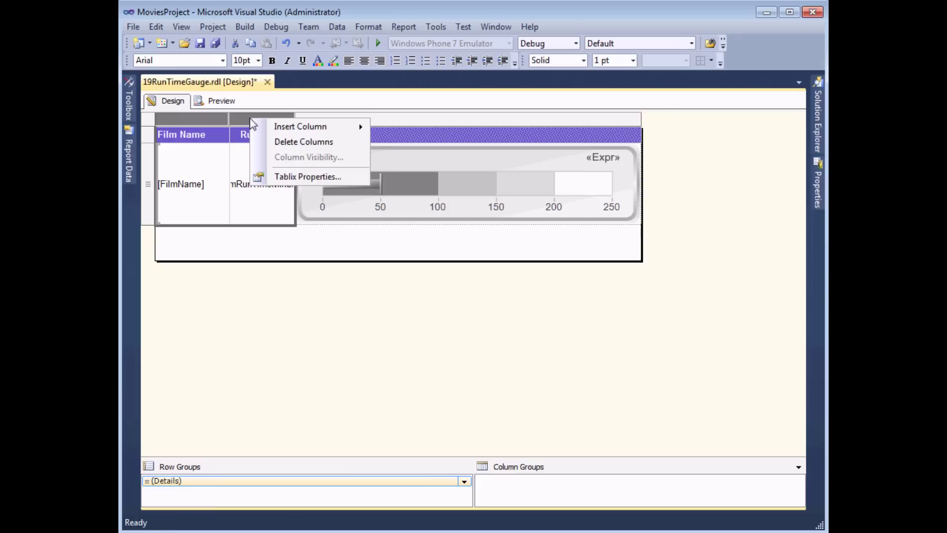
pyautogui.click(281, 143)
# Resize the gauge cell to span the full report width with a slightly shorter row, and preview the report.
pyautogui.moveTo(500, 116); pyautogui.dragTo(636, 123)
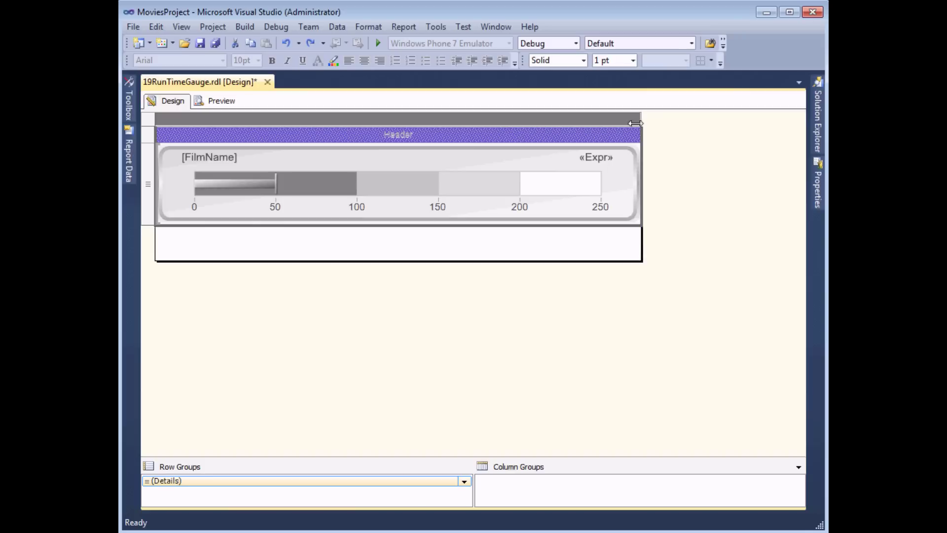
pyautogui.click(149, 223)
pyautogui.moveTo(148, 222); pyautogui.dragTo(155, 212)
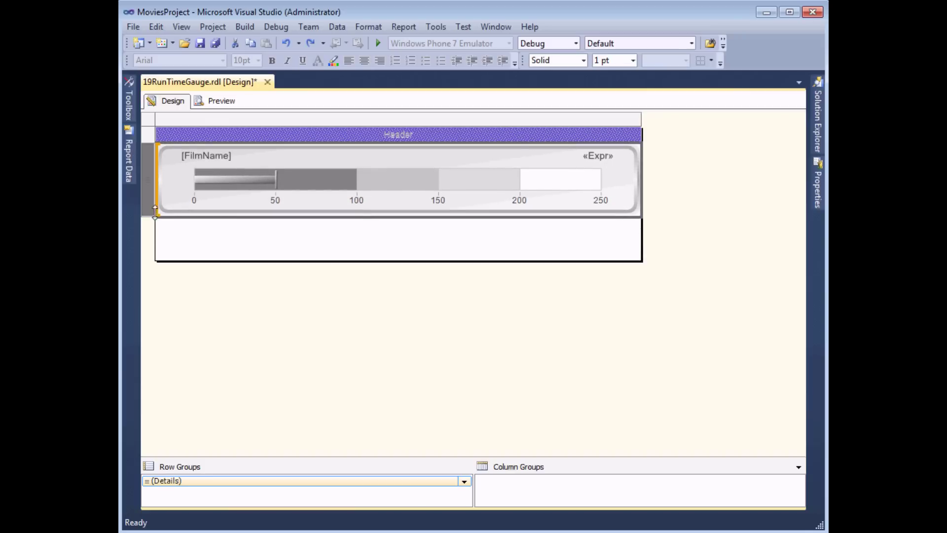
pyautogui.click(222, 102)
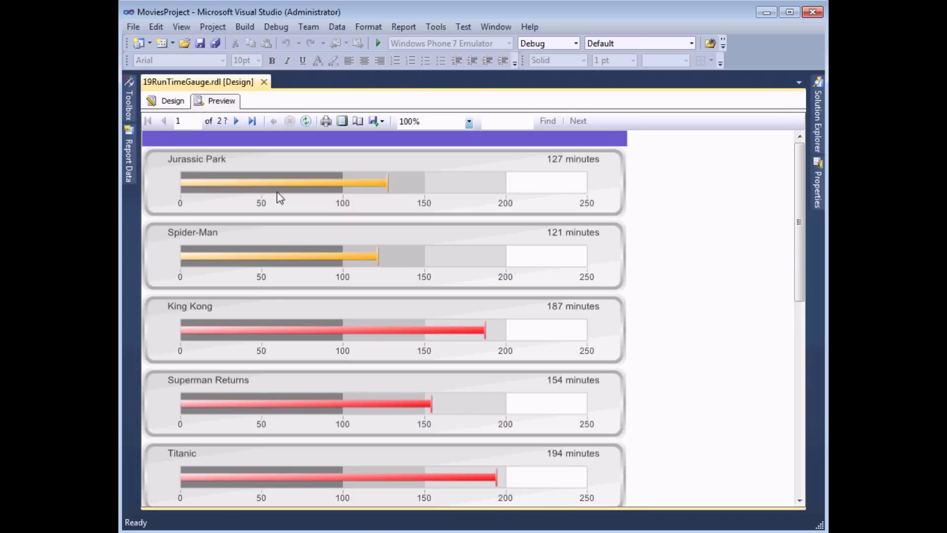
pyautogui.moveTo(800, 200)
pyautogui.mouseDown()
pyautogui.moveTo(808, 323)
pyautogui.moveTo(799, 188)
pyautogui.mouseUp()
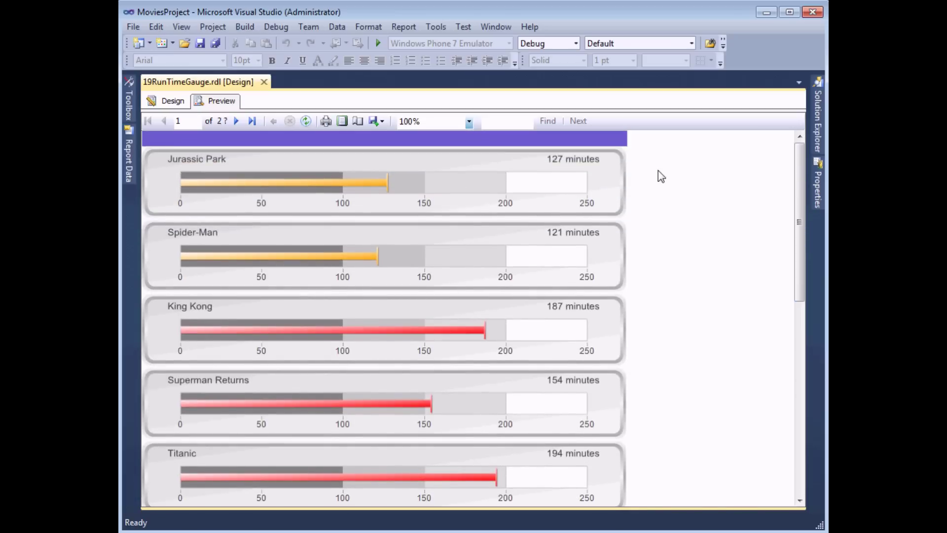